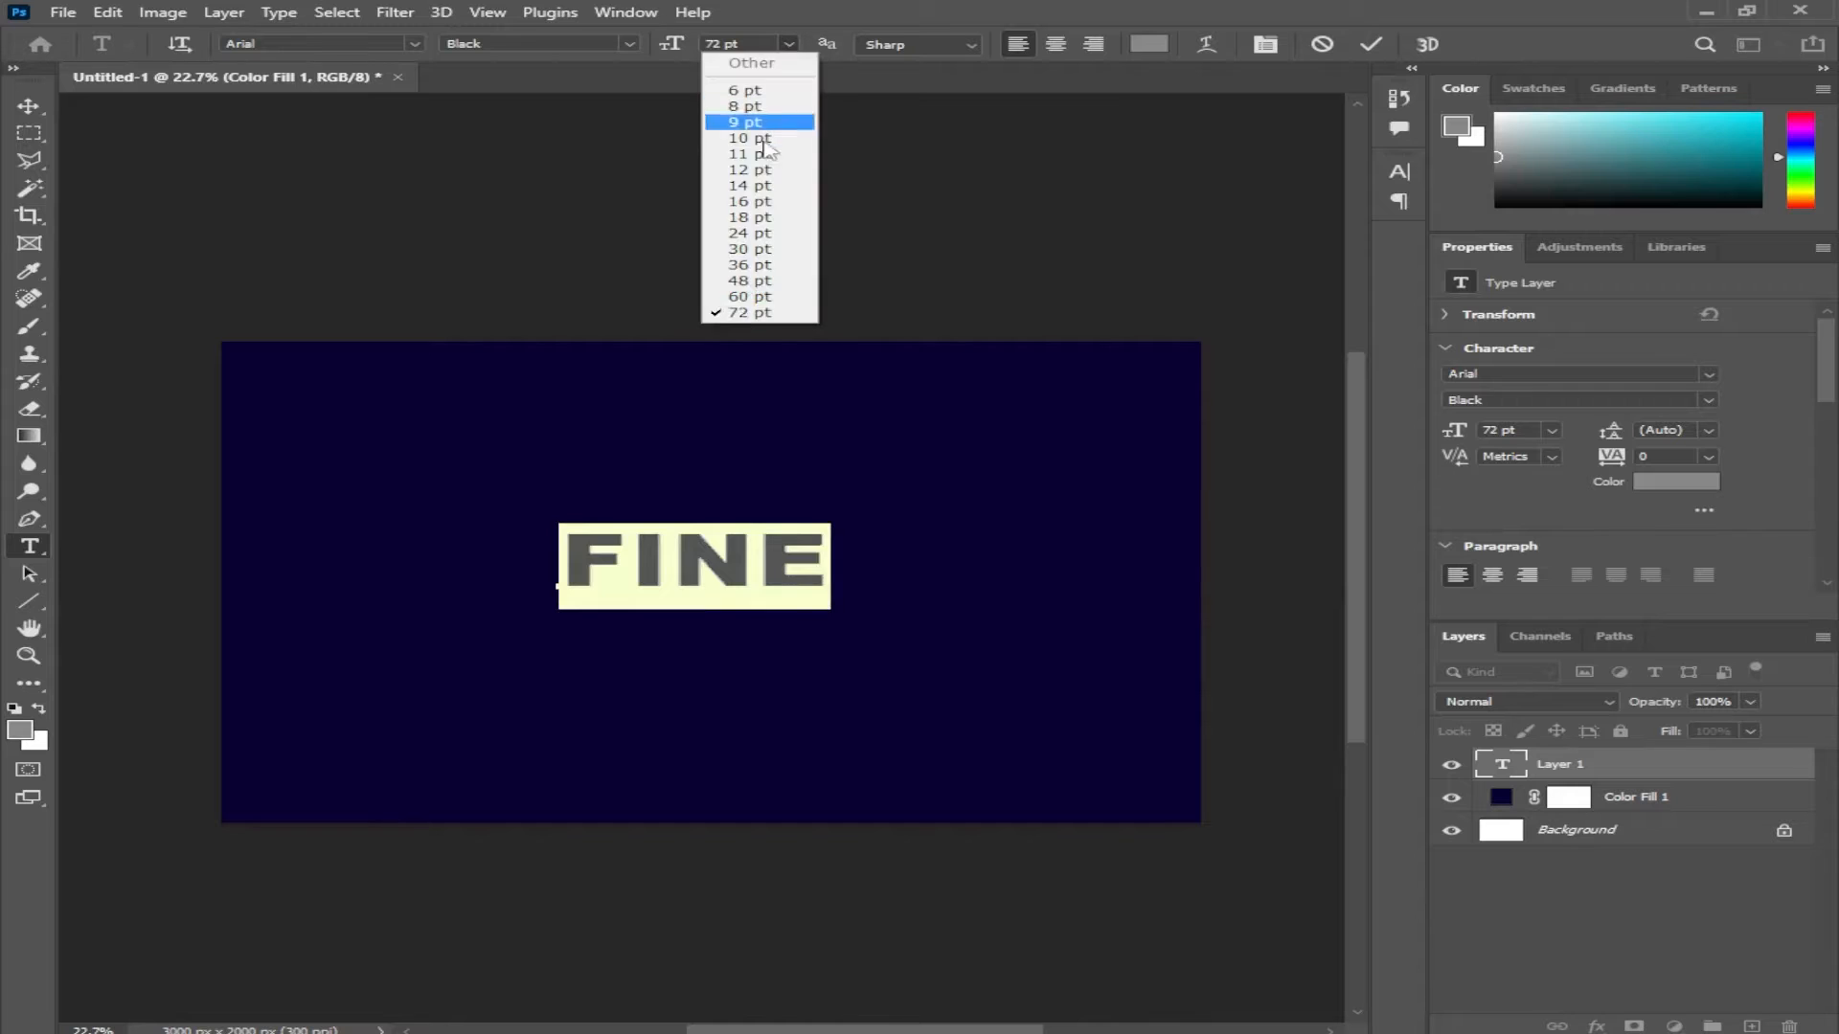
Set the FINE text to 72 pt, enlarge it to about 233% and center it on the canvas
{"action": "left_click", "coordinate": [741, 316]}
{"action": "key", "text": "ctrl+Return"}
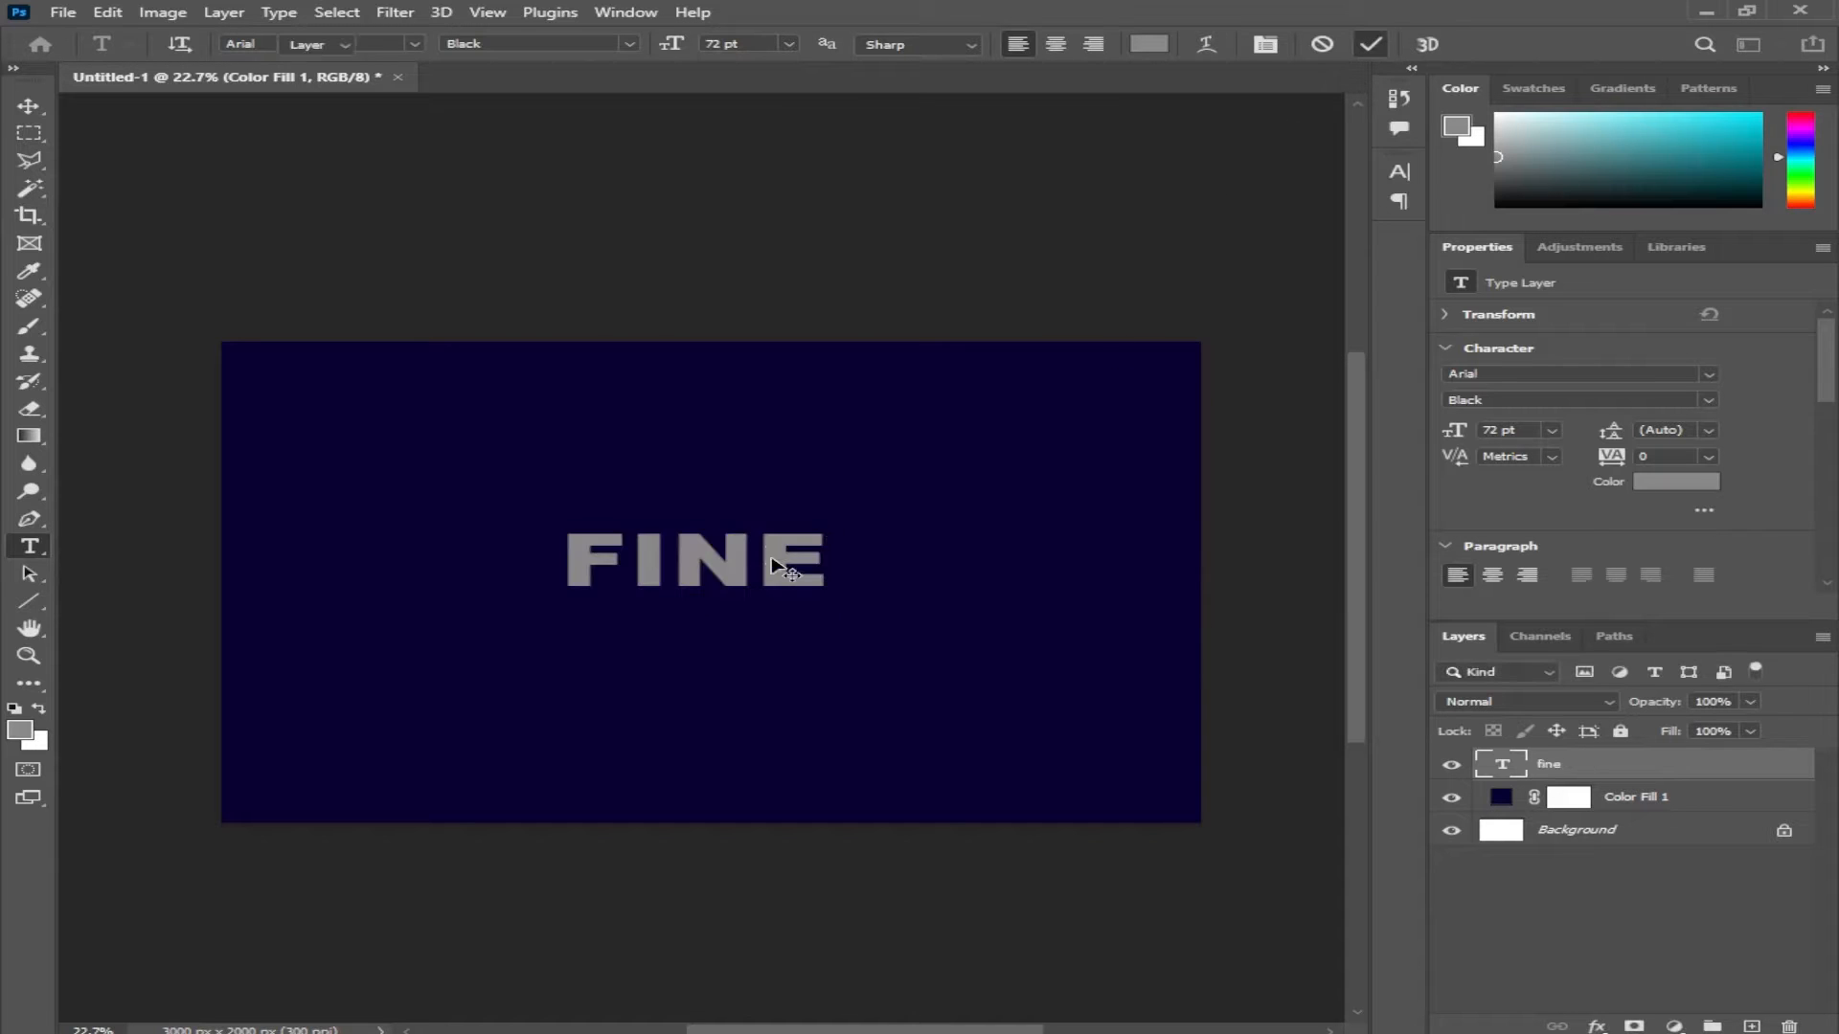
{"action": "key", "text": "v"}
{"action": "key", "text": "ctrl+t"}
{"action": "left_click_drag", "start_coordinate": [832, 519], "coordinate": [1235, 388]}
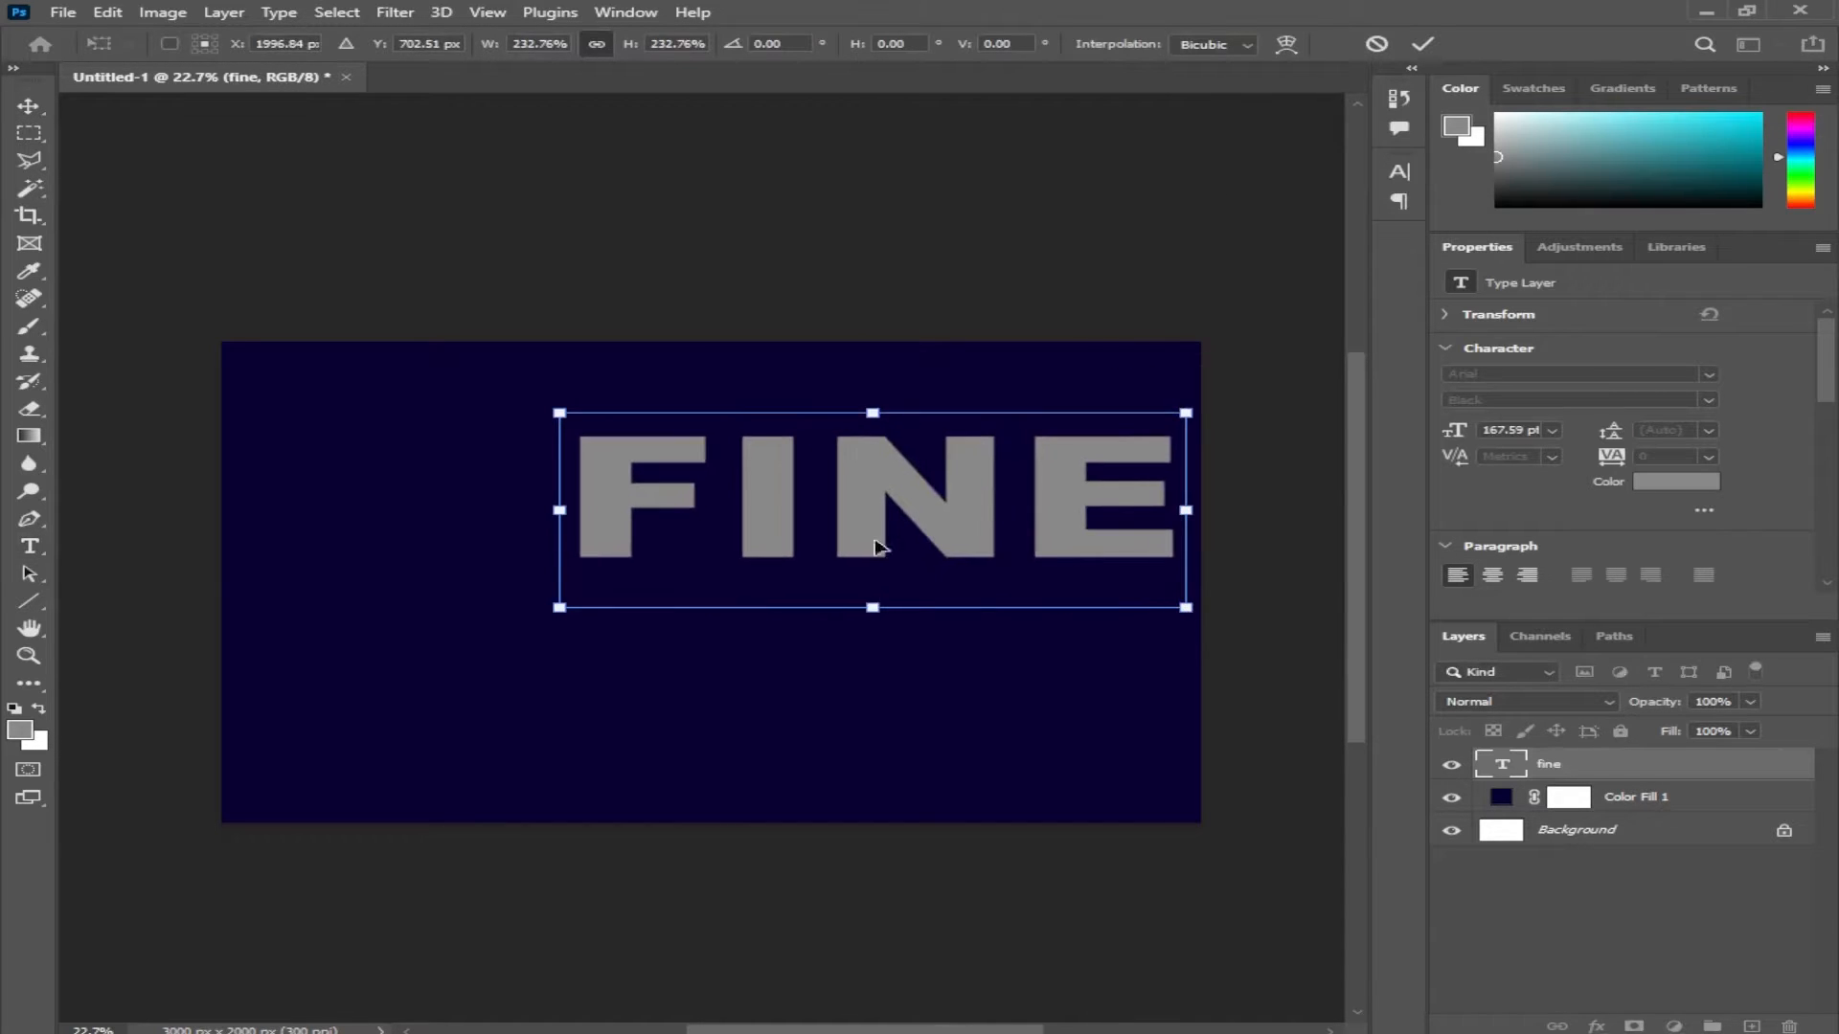
{"action": "left_click_drag", "start_coordinate": [971, 496], "coordinate": [825, 572]}
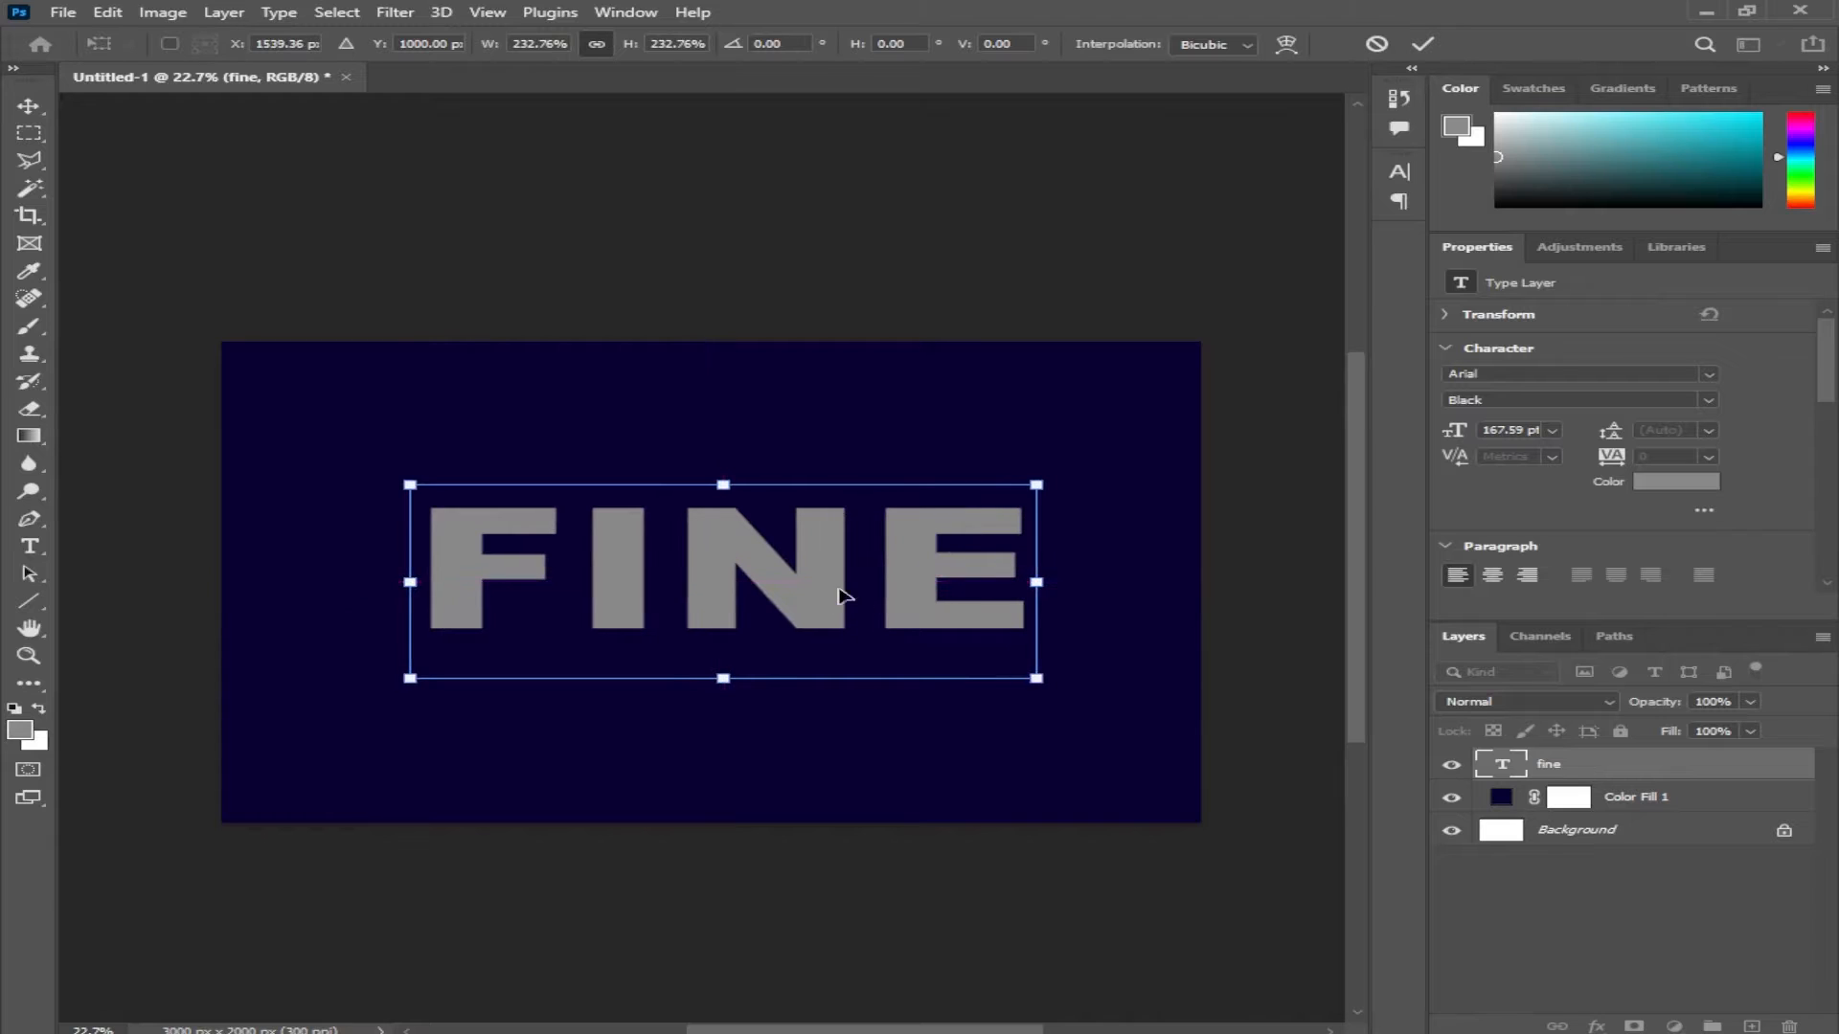
{"action": "key", "text": "Return"}
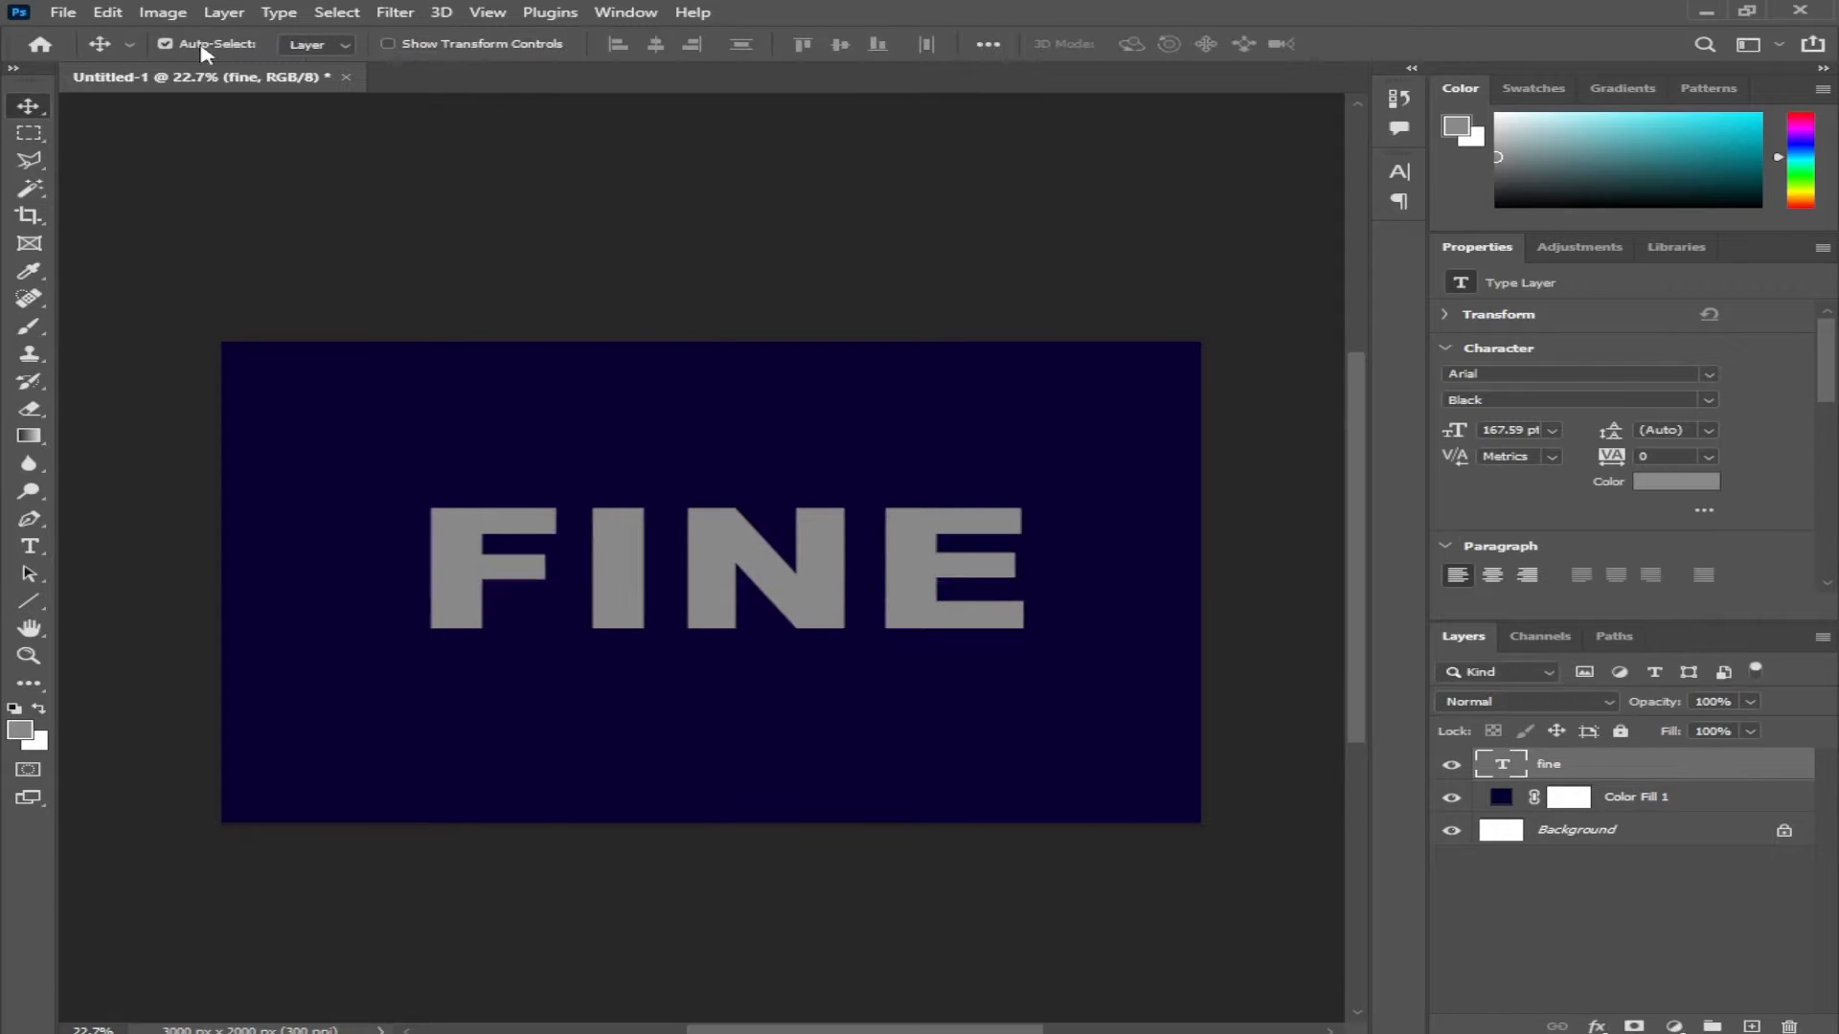
Skew the FINE text horizontally by about -14° so the letters slant forward like italics
{"action": "left_click", "coordinate": [108, 12]}
{"action": "mouse_move", "coordinate": [268, 498]}
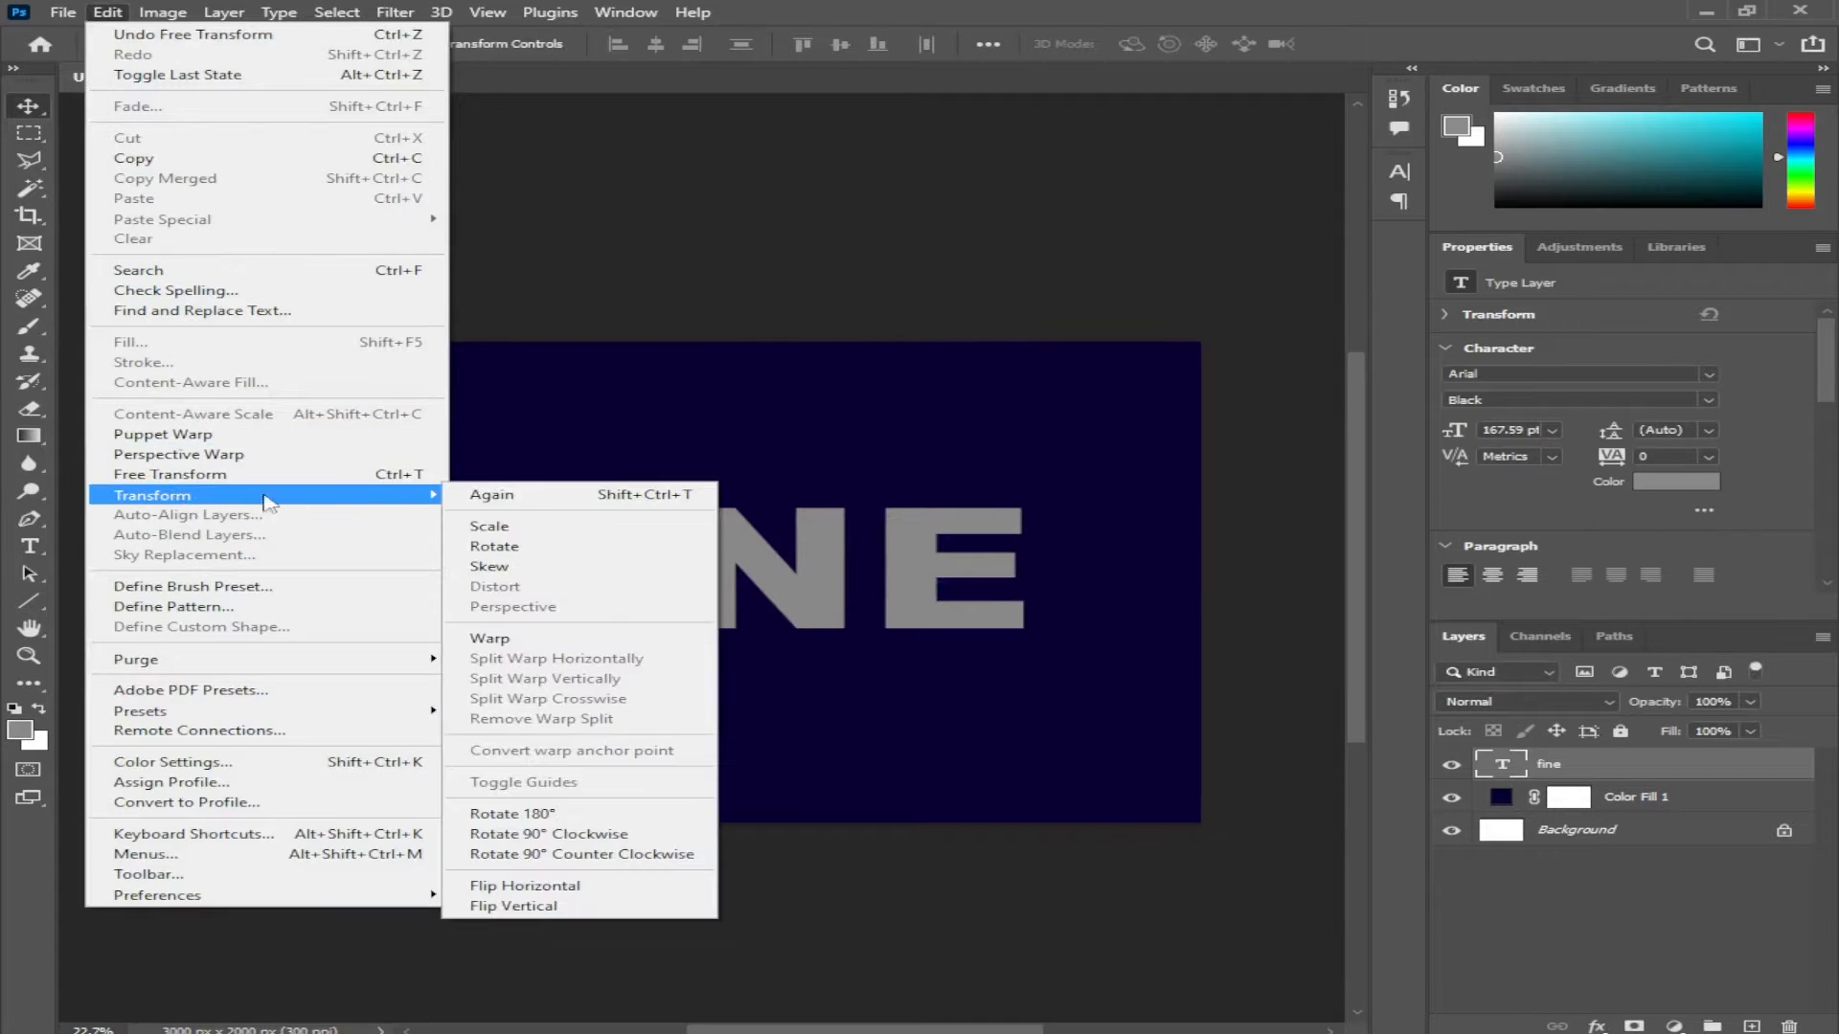
{"action": "left_click", "coordinate": [556, 567]}
{"action": "left_click_drag", "start_coordinate": [724, 680], "coordinate": [690, 679]}
{"action": "left_click_drag", "start_coordinate": [723, 485], "coordinate": [745, 485]}
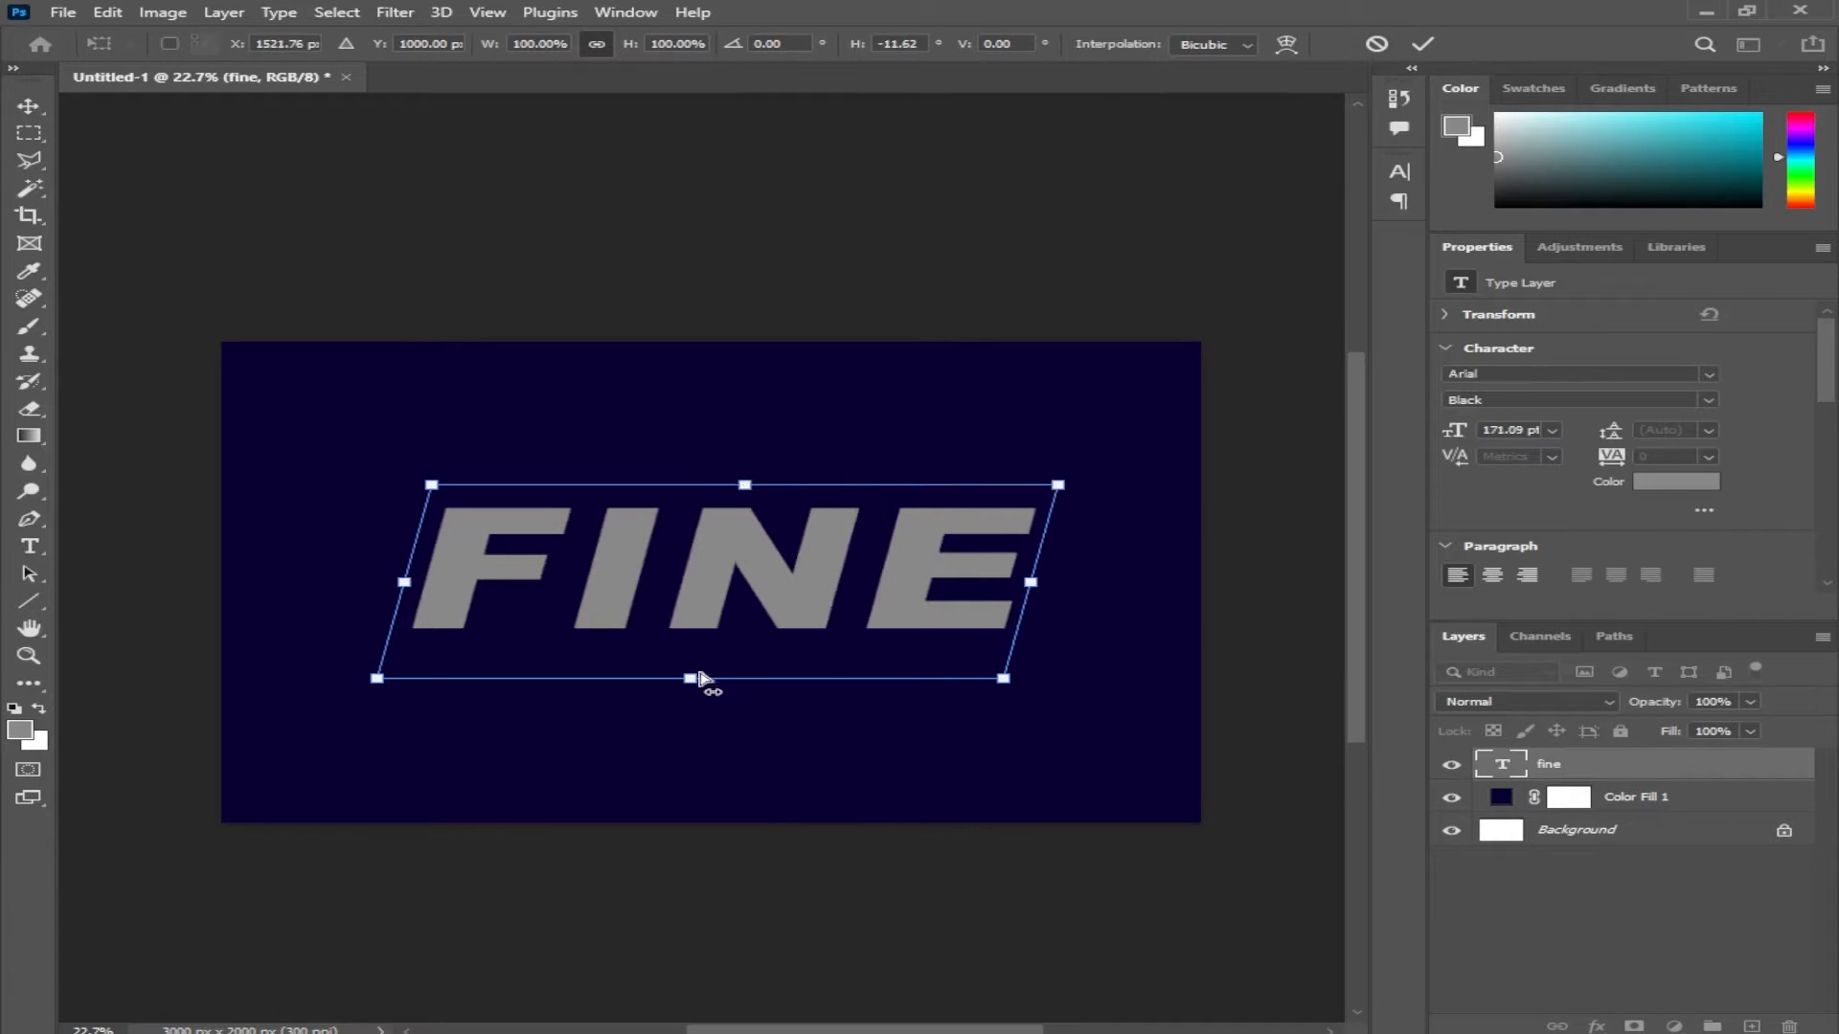
{"action": "left_click_drag", "start_coordinate": [694, 680], "coordinate": [686, 682]}
{"action": "left_click_drag", "start_coordinate": [754, 486], "coordinate": [759, 486]}
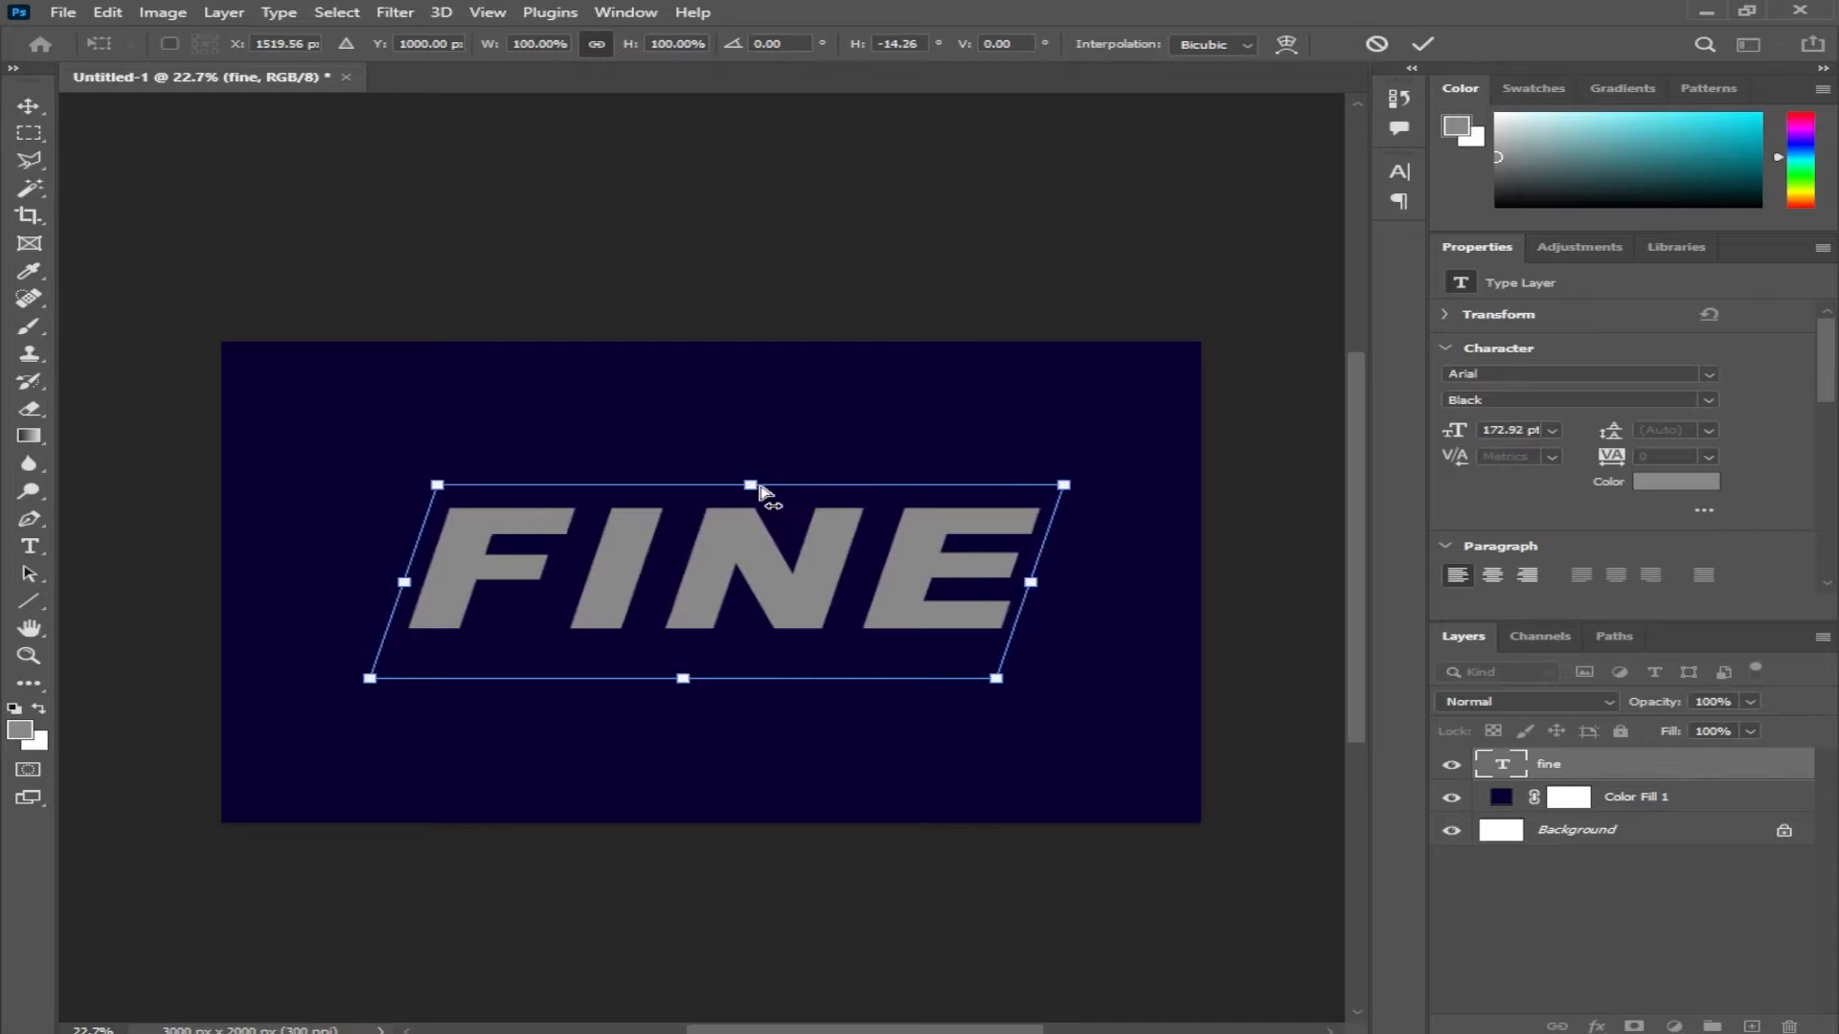
{"action": "key", "text": "Return"}
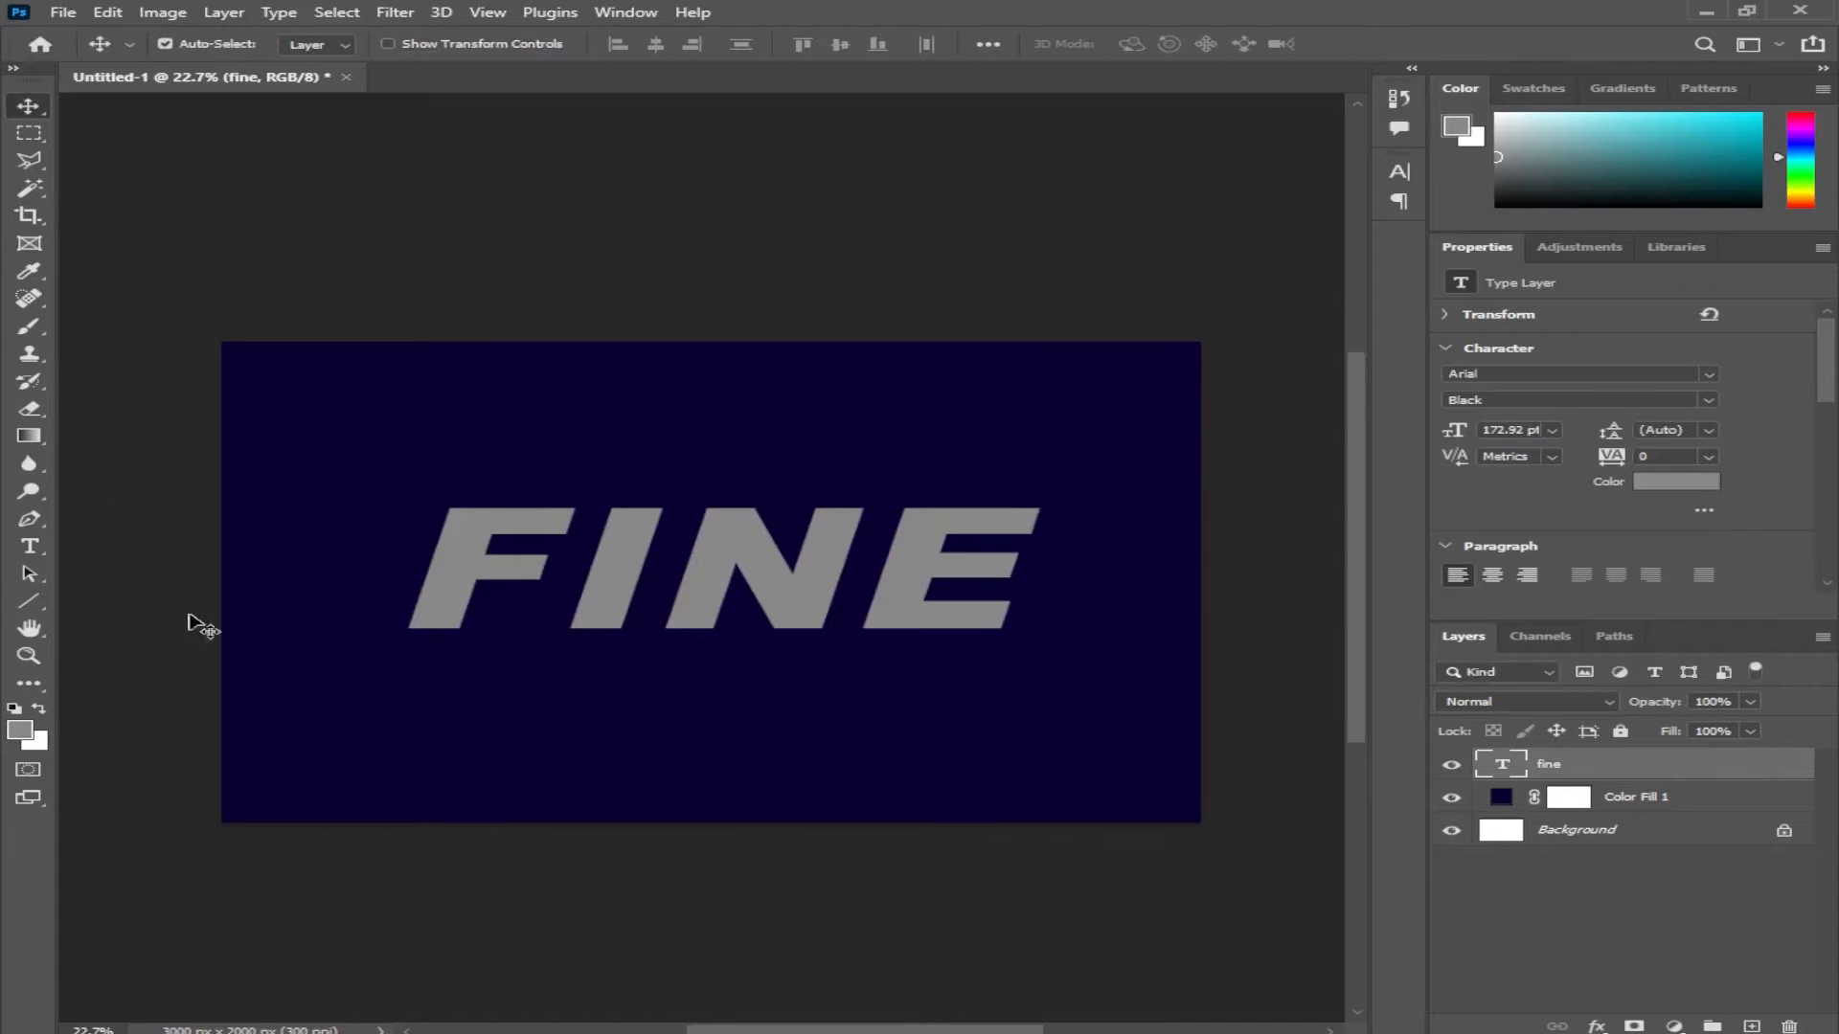
Set up the Line tool in Shape mode with a white fill and a white 15 px stroke
{"action": "left_click", "coordinate": [38, 607]}
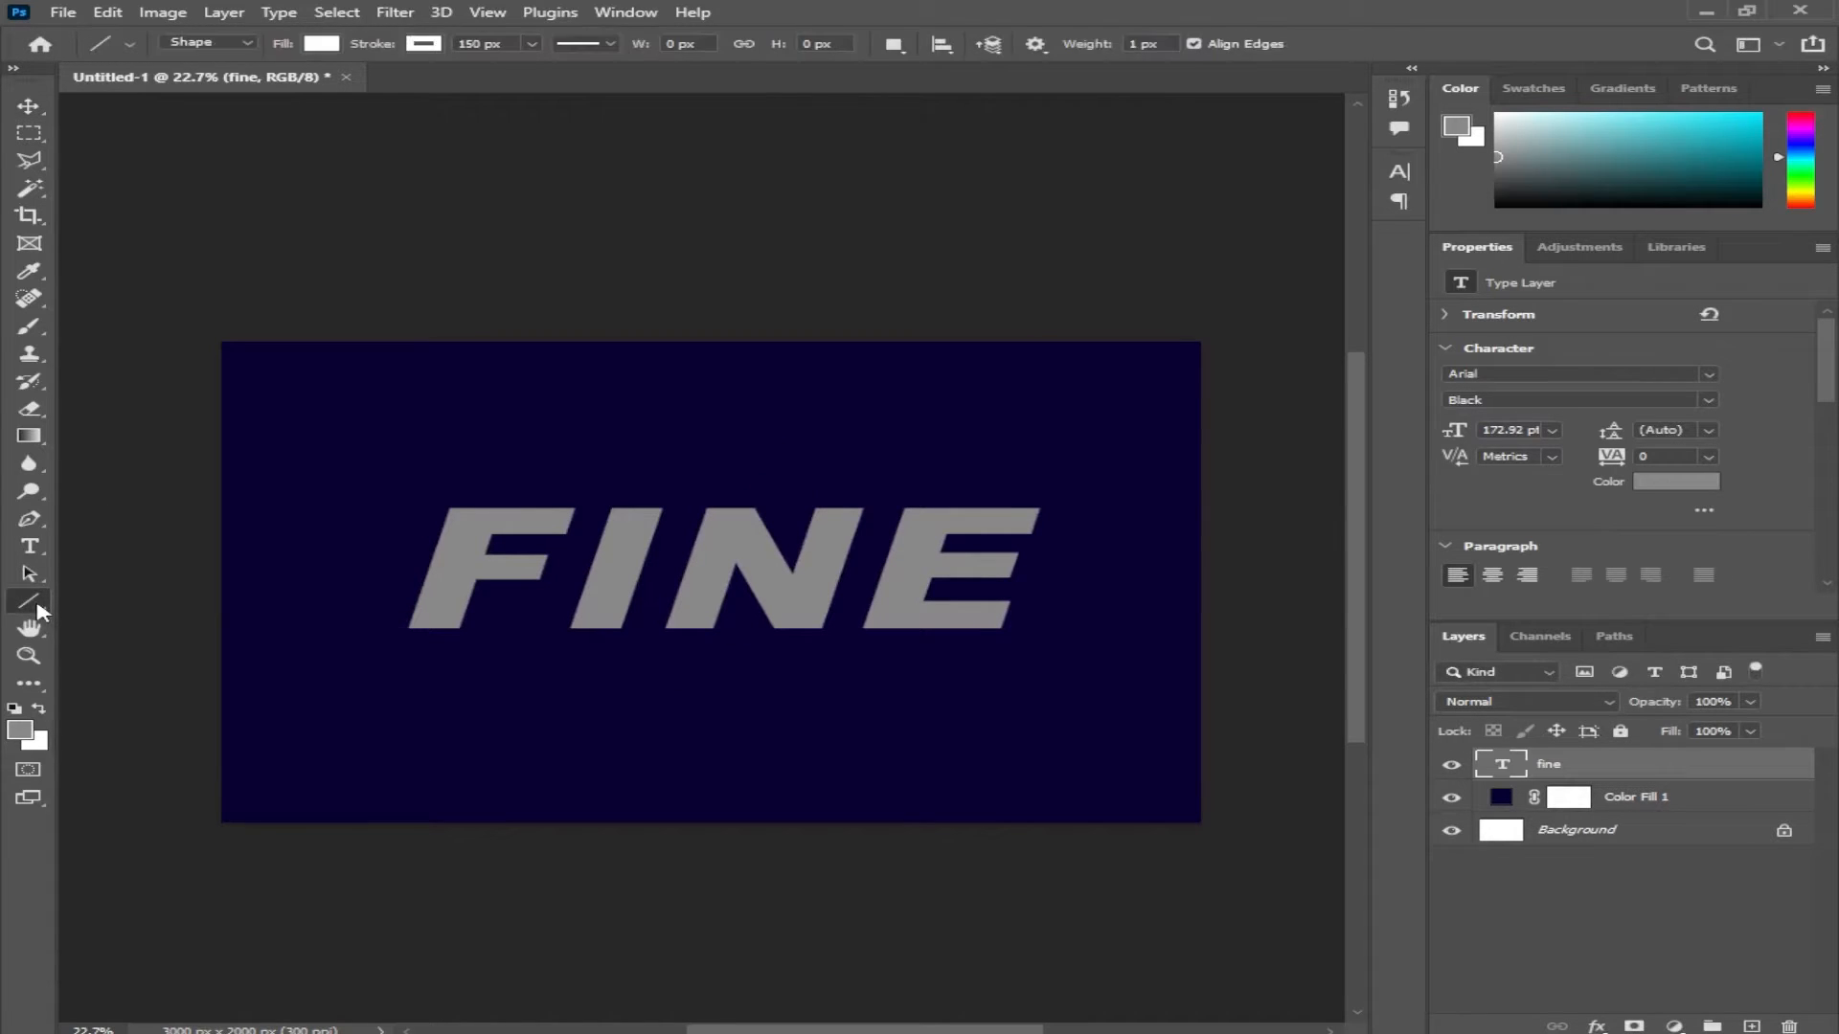
{"action": "left_click", "coordinate": [502, 45]}
{"action": "type", "text": "15"}
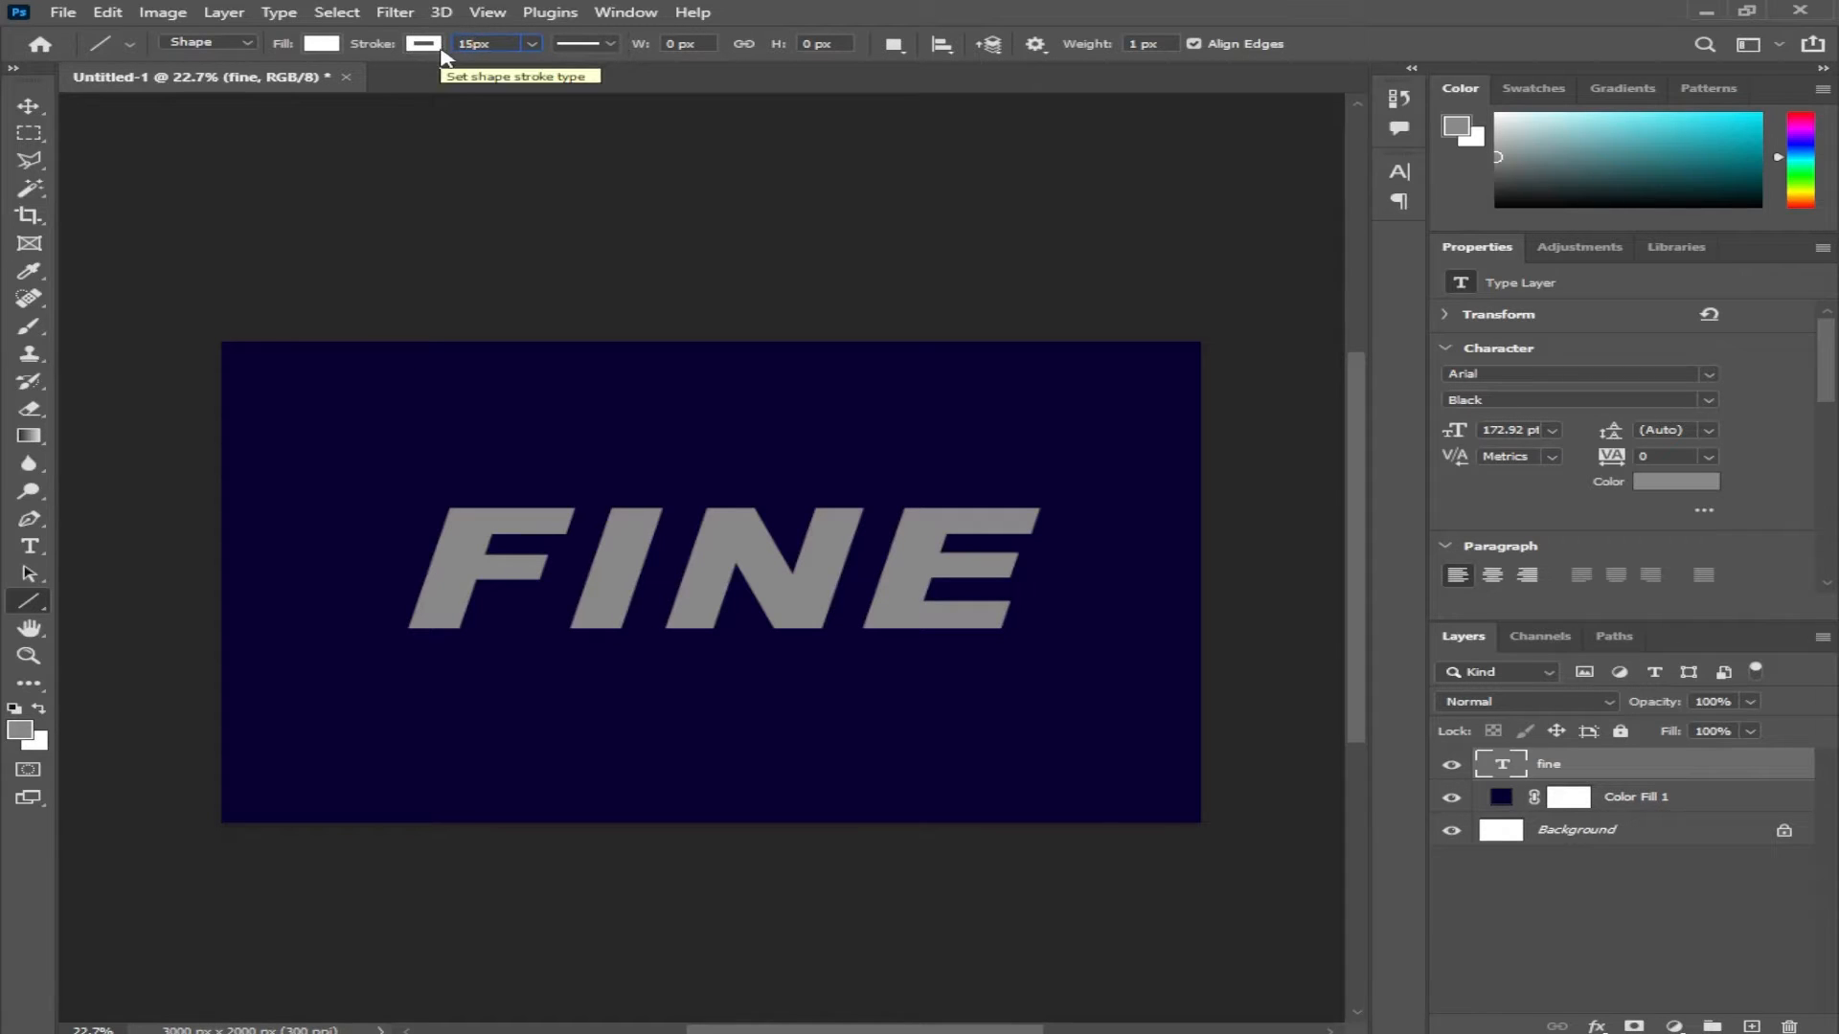
{"action": "left_click", "coordinate": [424, 44]}
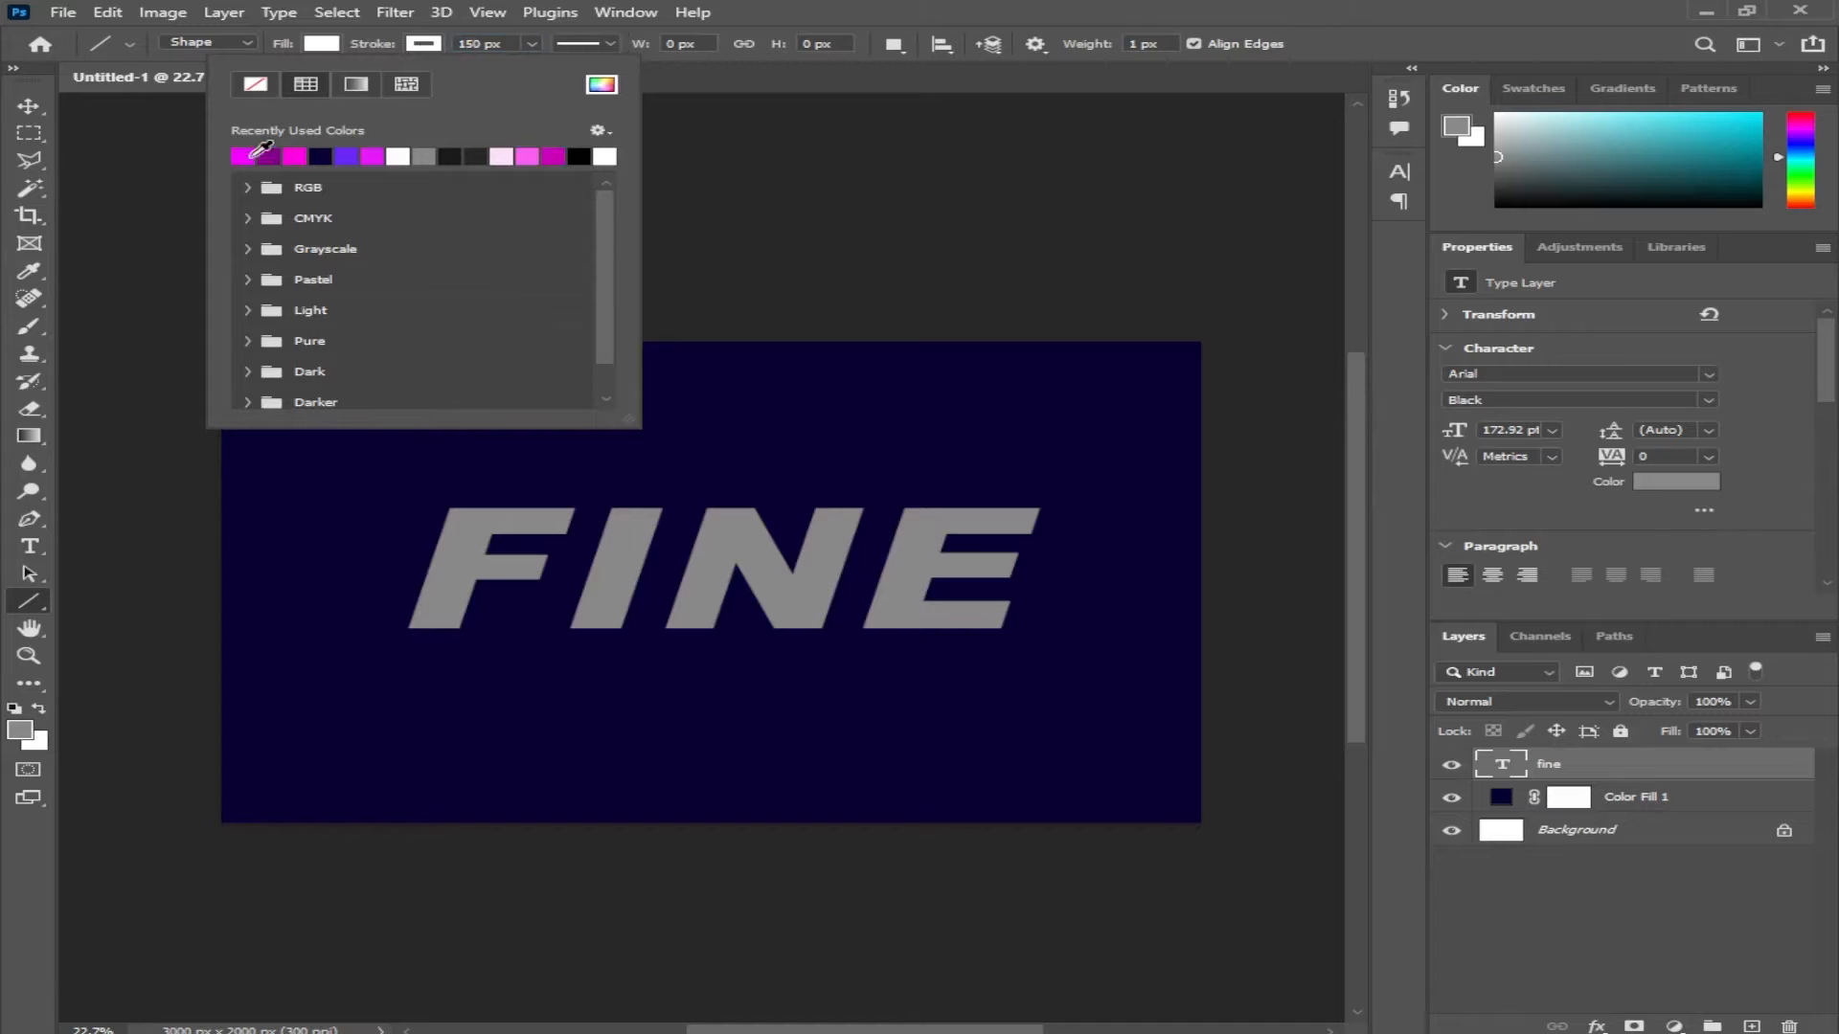
{"action": "left_click", "coordinate": [602, 156]}
{"action": "left_click", "coordinate": [322, 47]}
{"action": "left_click", "coordinate": [323, 45]}
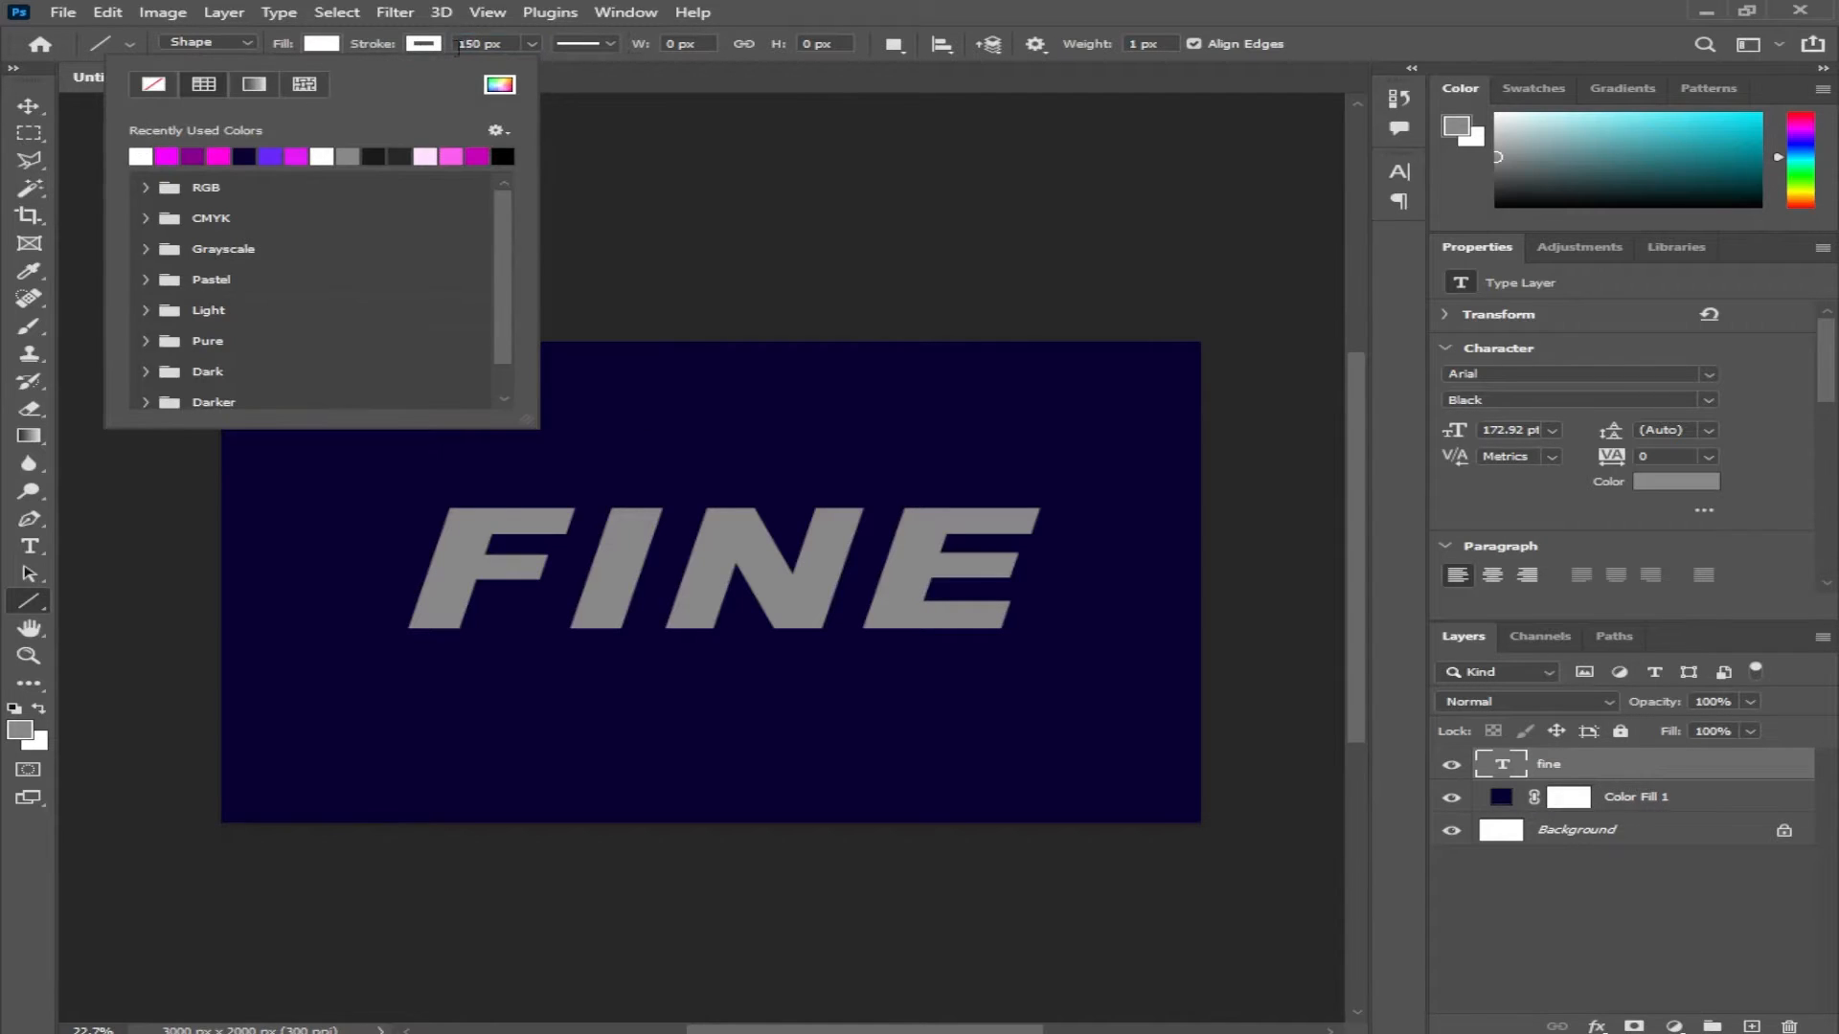
{"action": "left_click", "coordinate": [459, 45]}
{"action": "type", "text": "15"}
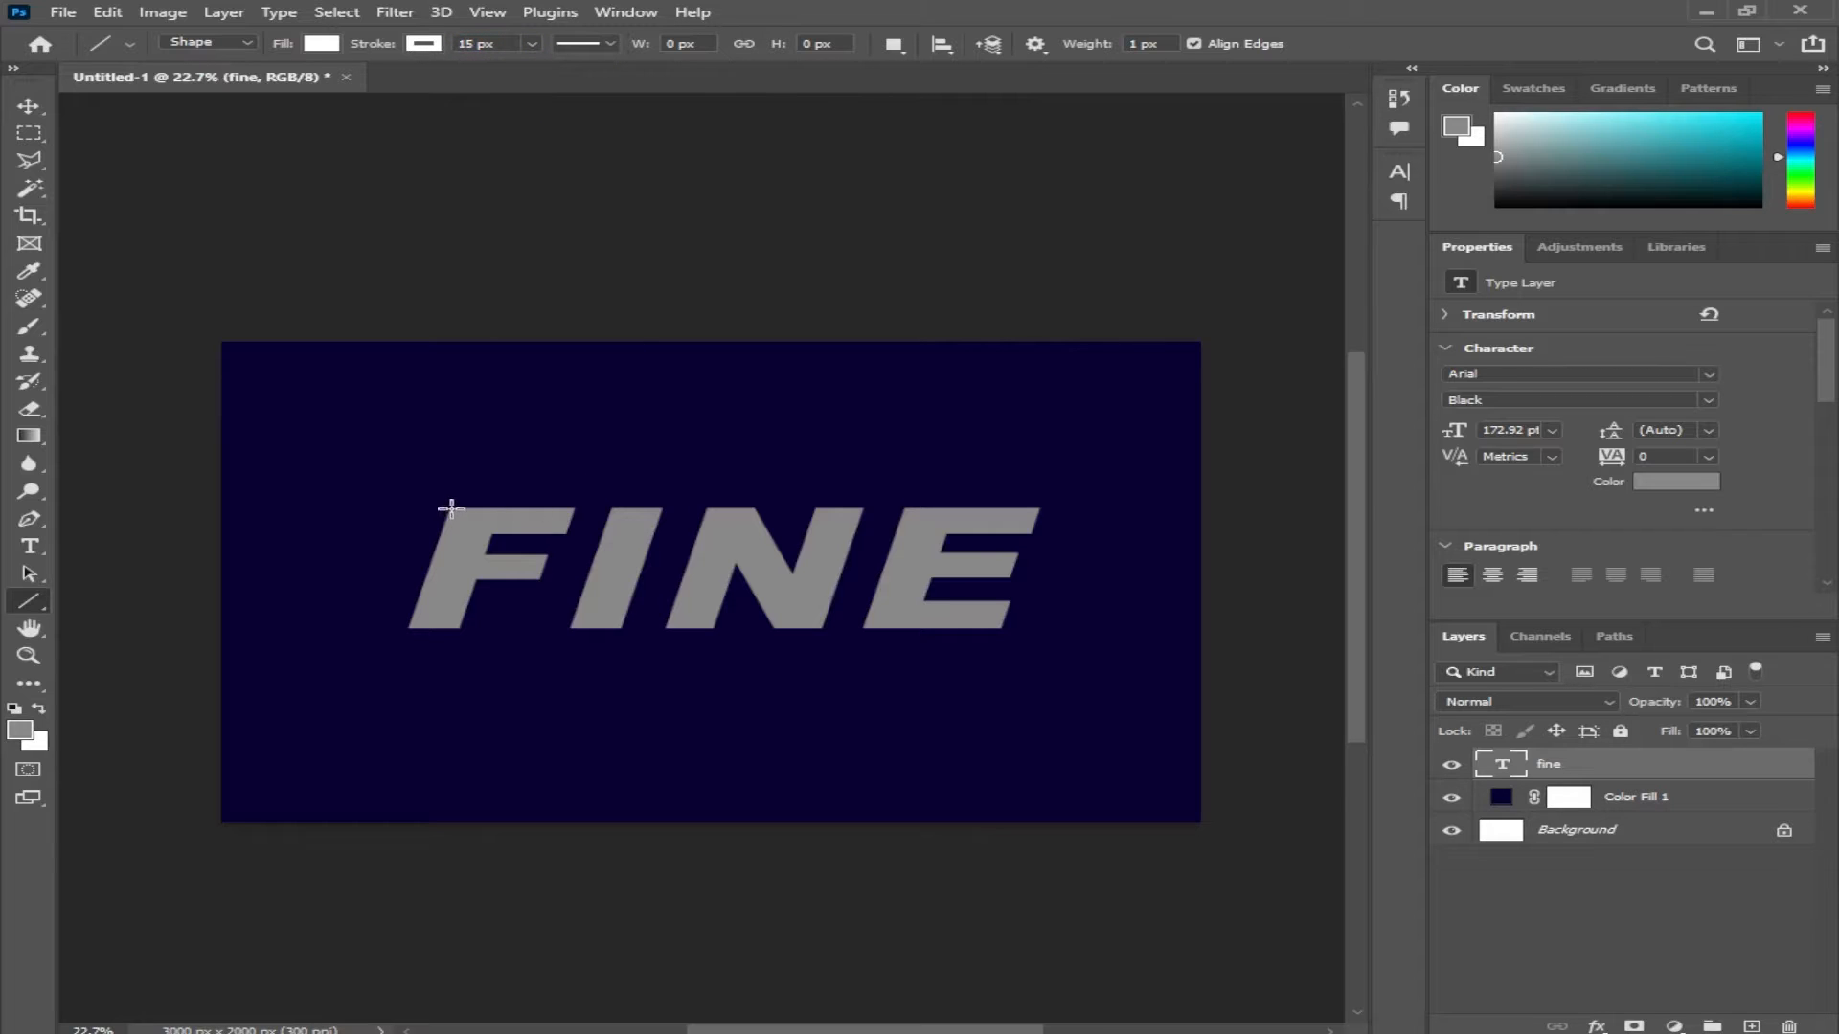
{"action": "left_click_drag", "start_coordinate": [451, 508], "coordinate": [463, 509]}
{"action": "left_click_drag", "start_coordinate": [821, 530], "coordinate": [1035, 517]}
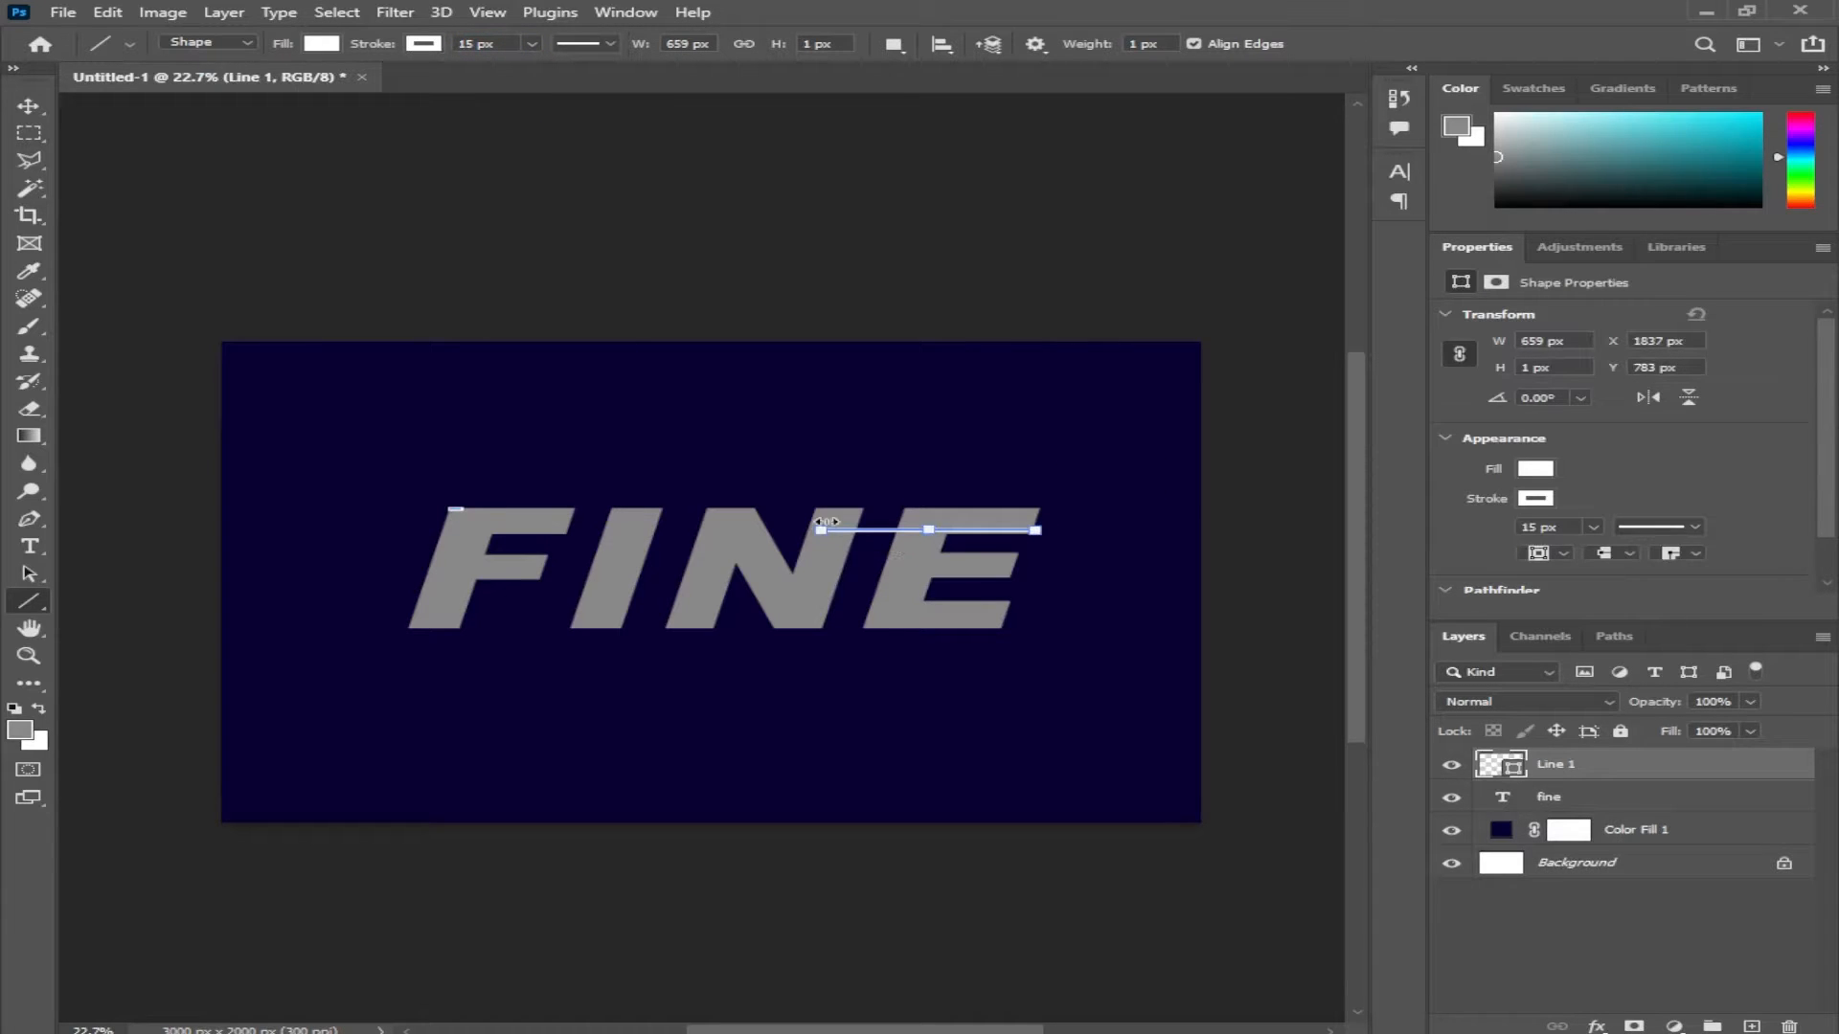
{"action": "key", "text": "Delete"}
{"action": "left_click", "coordinate": [787, 398]}
{"action": "key", "text": "Delete"}
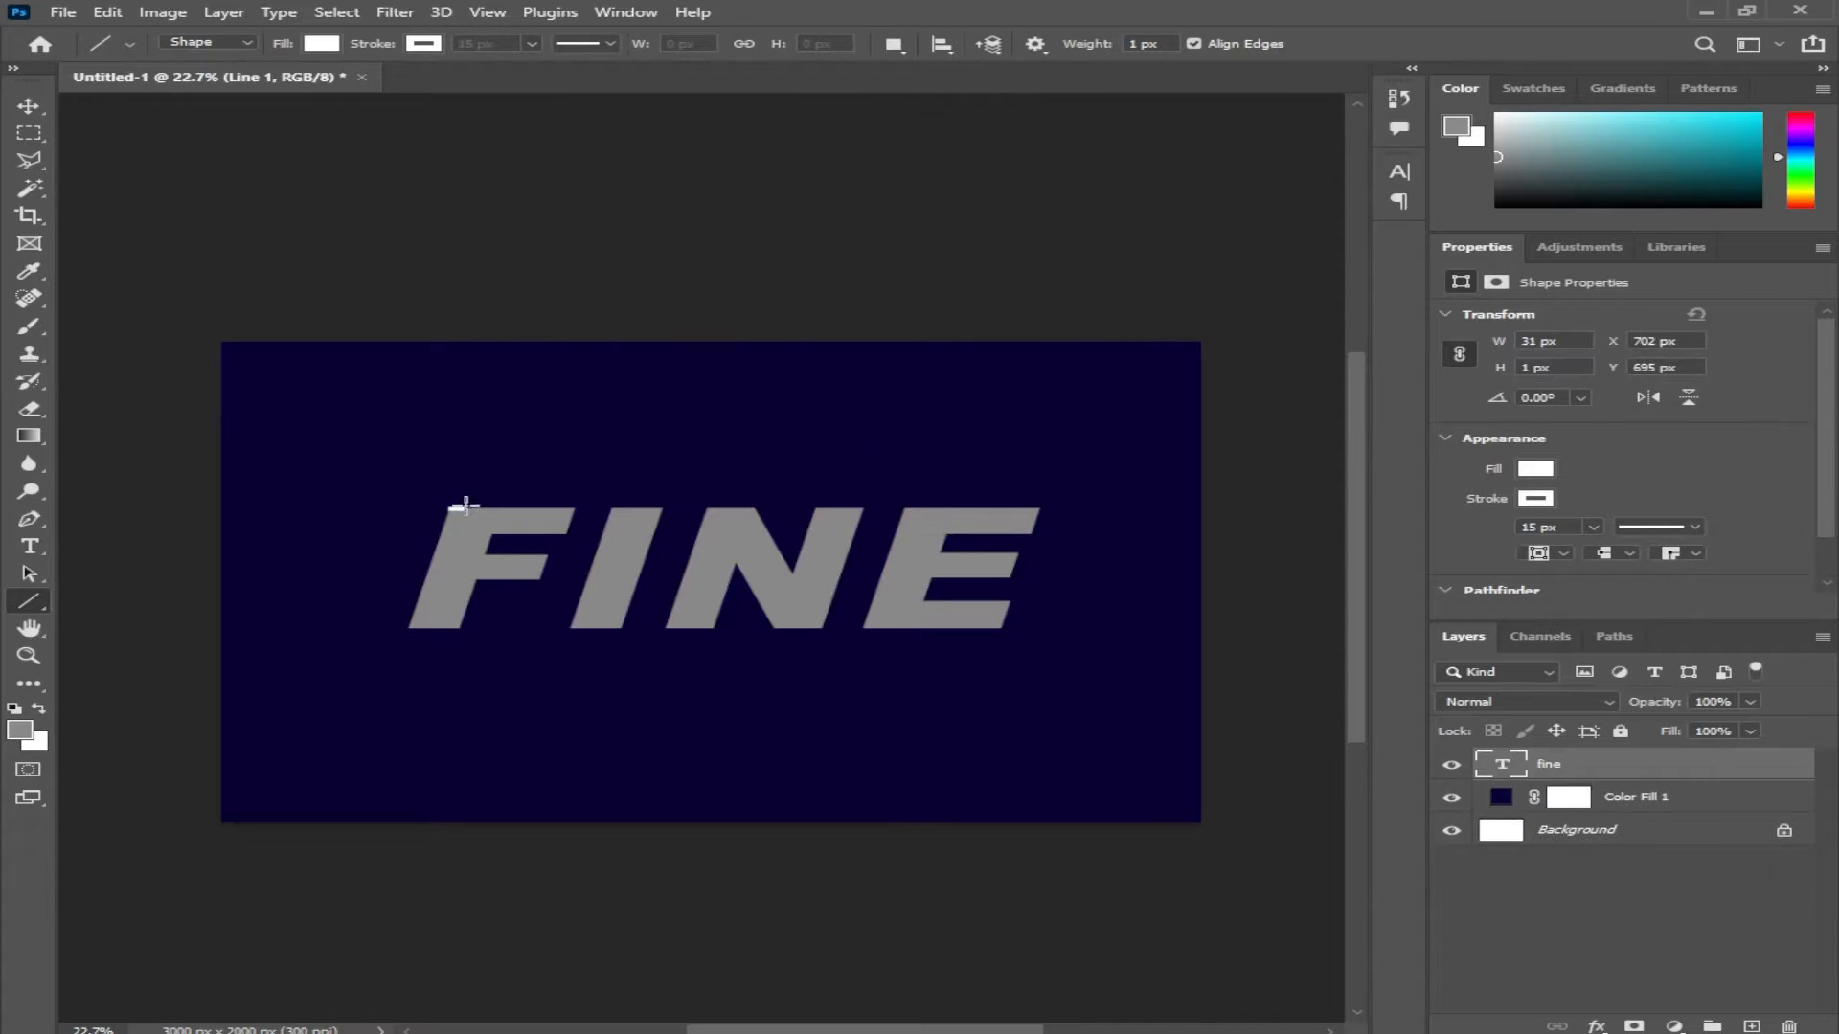
Draw a horizontal line about 1803 px wide along the top edge of FINE and duplicate it just below
{"action": "left_click_drag", "start_coordinate": [451, 508], "coordinate": [1040, 526]}
{"action": "key", "text": "v"}
{"action": "scroll", "coordinate": [739, 513], "scroll_direction": "up", "scroll_amount": 5}
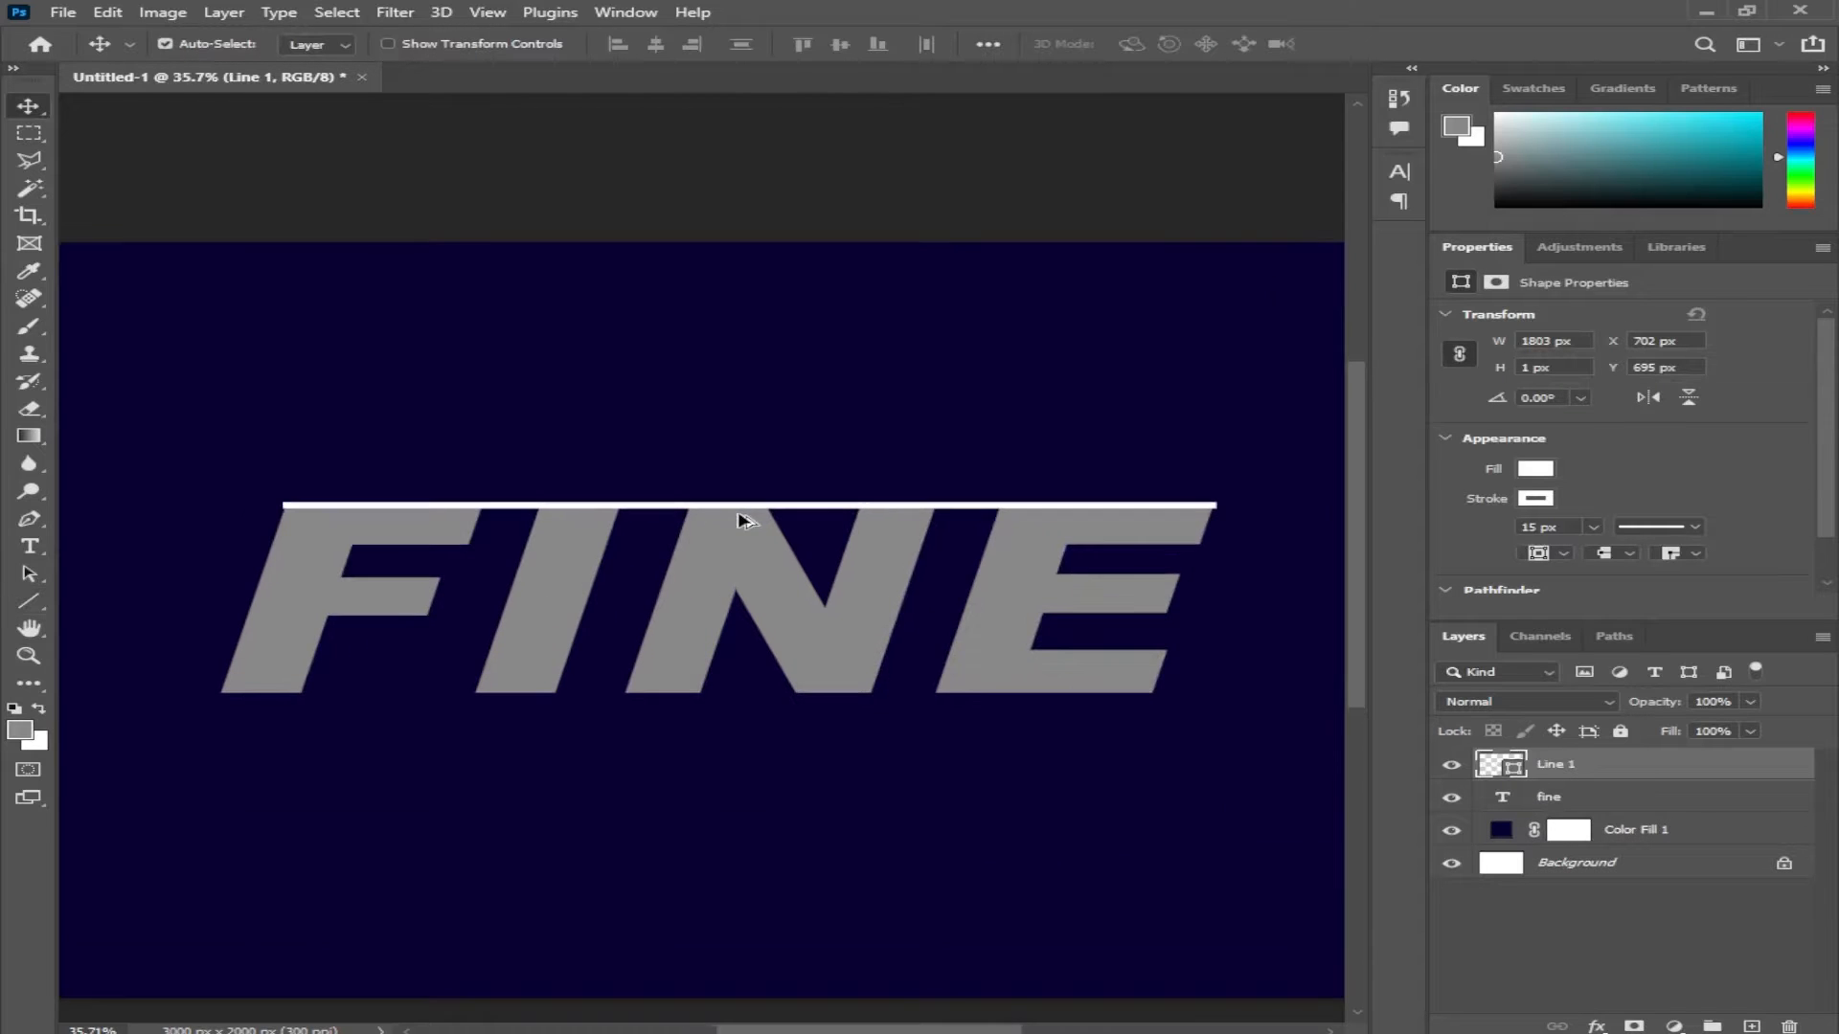
{"action": "scroll", "coordinate": [841, 485], "scroll_direction": "down", "scroll_amount": 1}
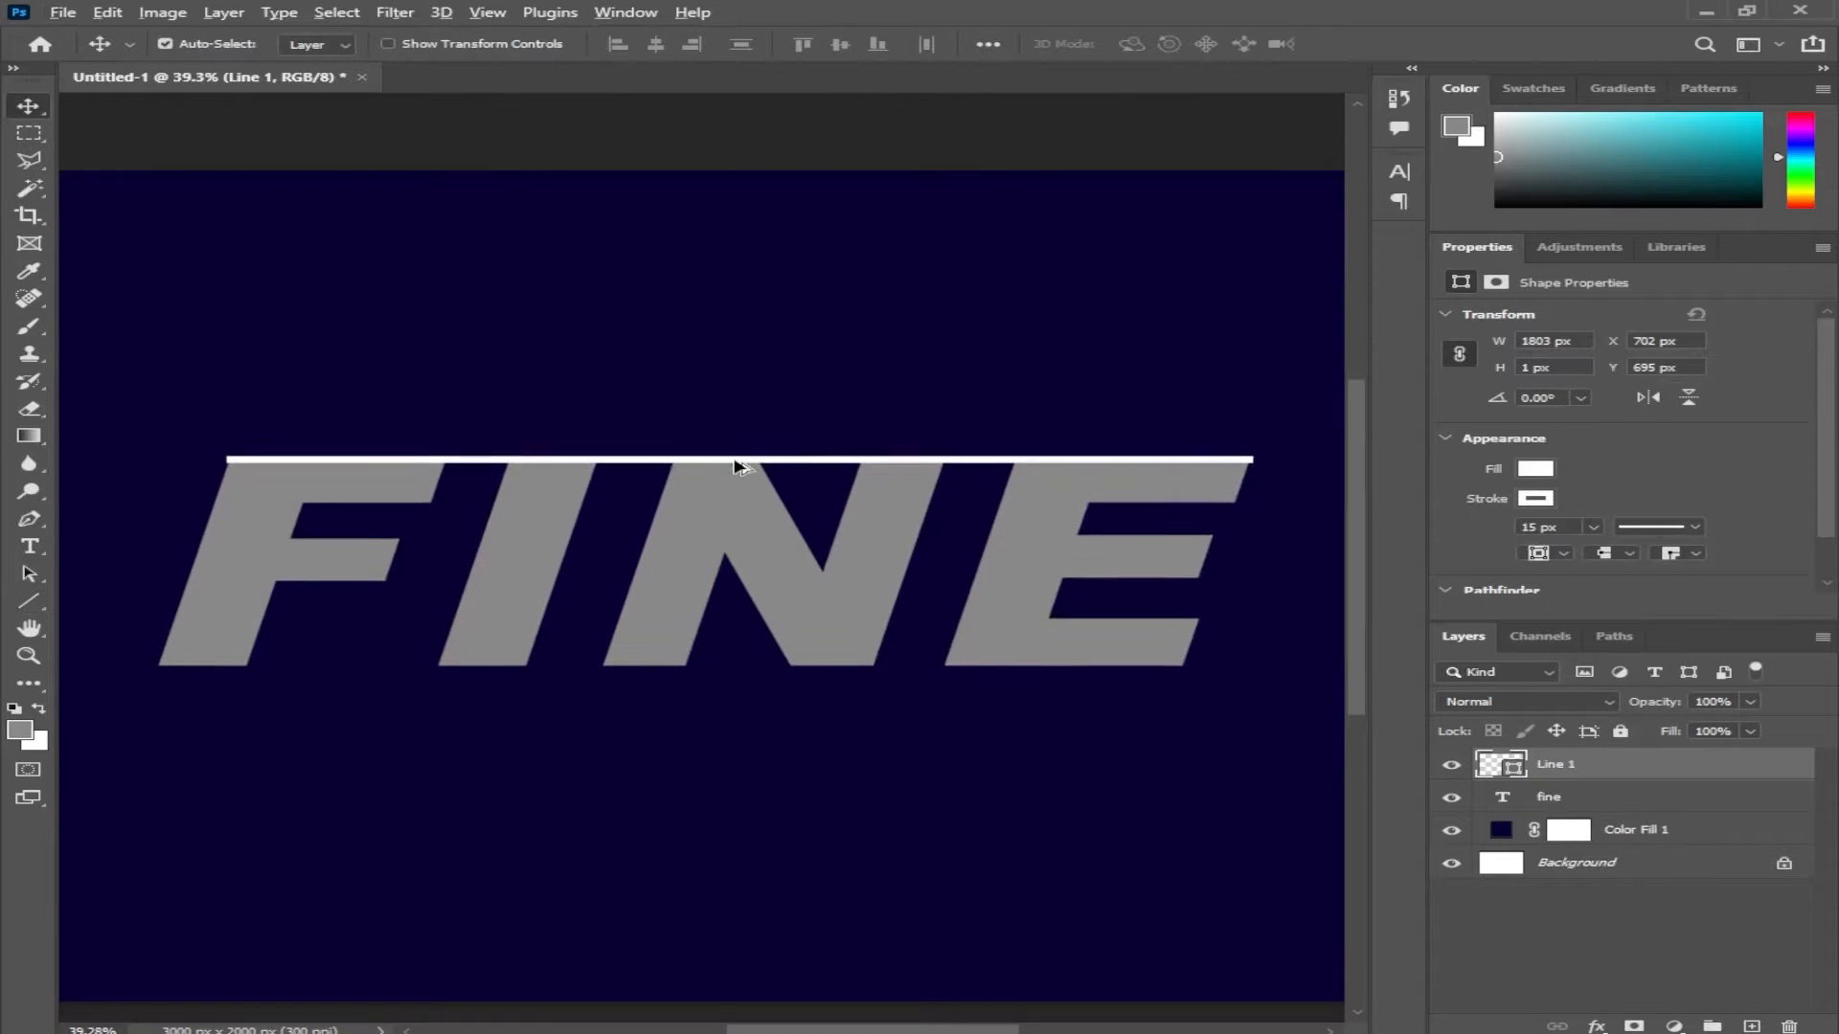
{"action": "left_click_drag", "start_coordinate": [738, 466], "coordinate": [738, 480]}
{"action": "key", "text": "ctrl+t"}
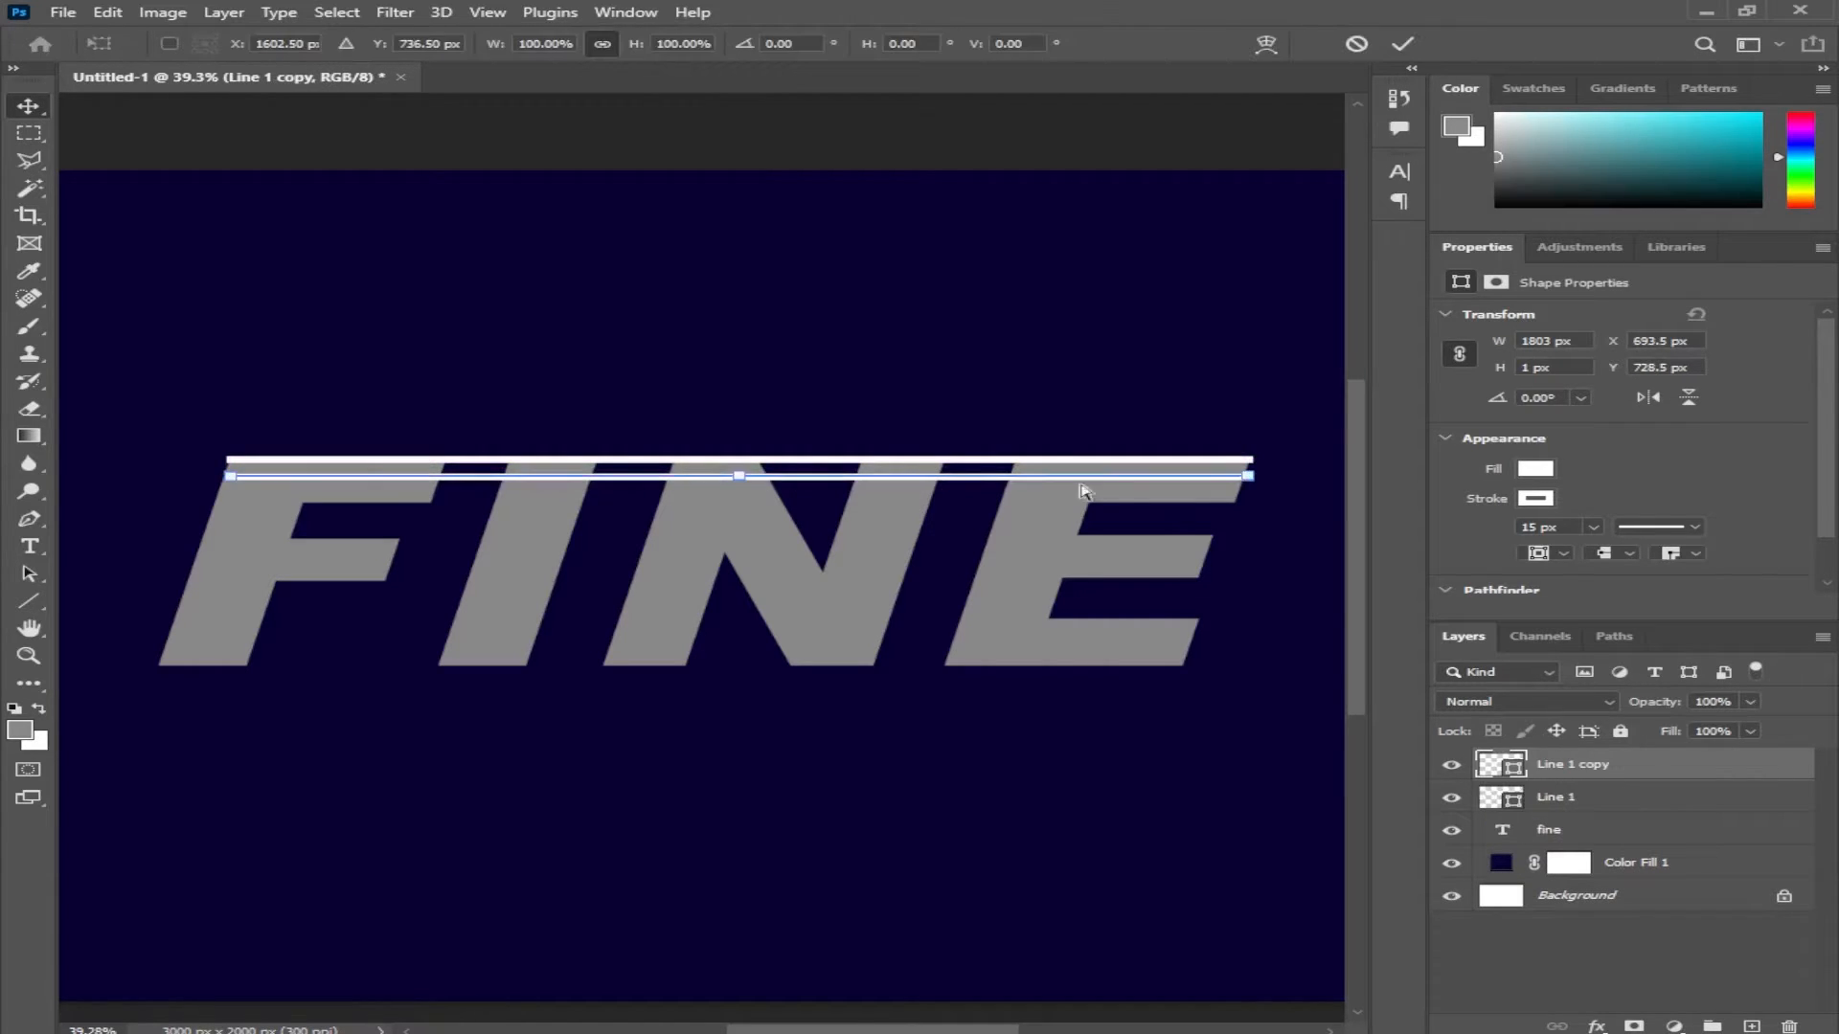
Inspect the right ends of the two lines up close and delete both line layers
{"action": "scroll", "coordinate": [1245, 484], "scroll_direction": "up", "scroll_amount": 3}
{"action": "scroll", "coordinate": [1276, 478], "scroll_direction": "up", "scroll_amount": 5}
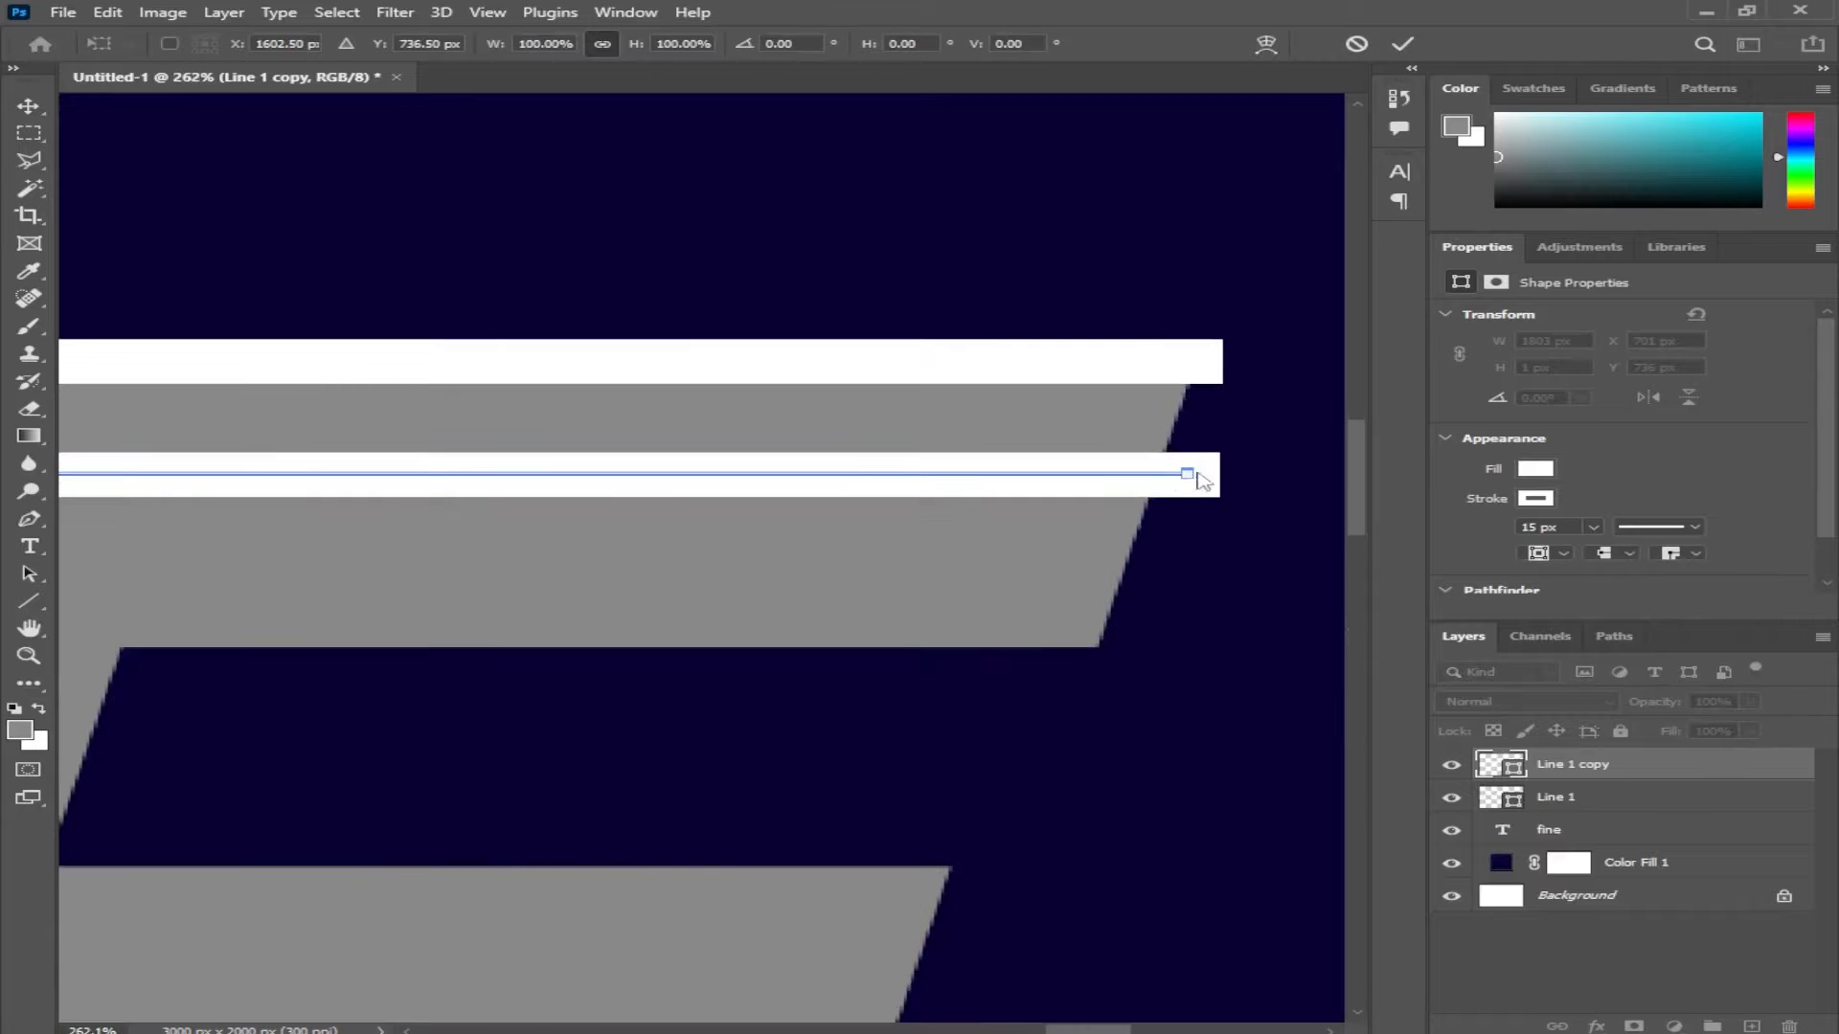
{"action": "scroll", "coordinate": [1178, 472], "scroll_direction": "down", "scroll_amount": 2}
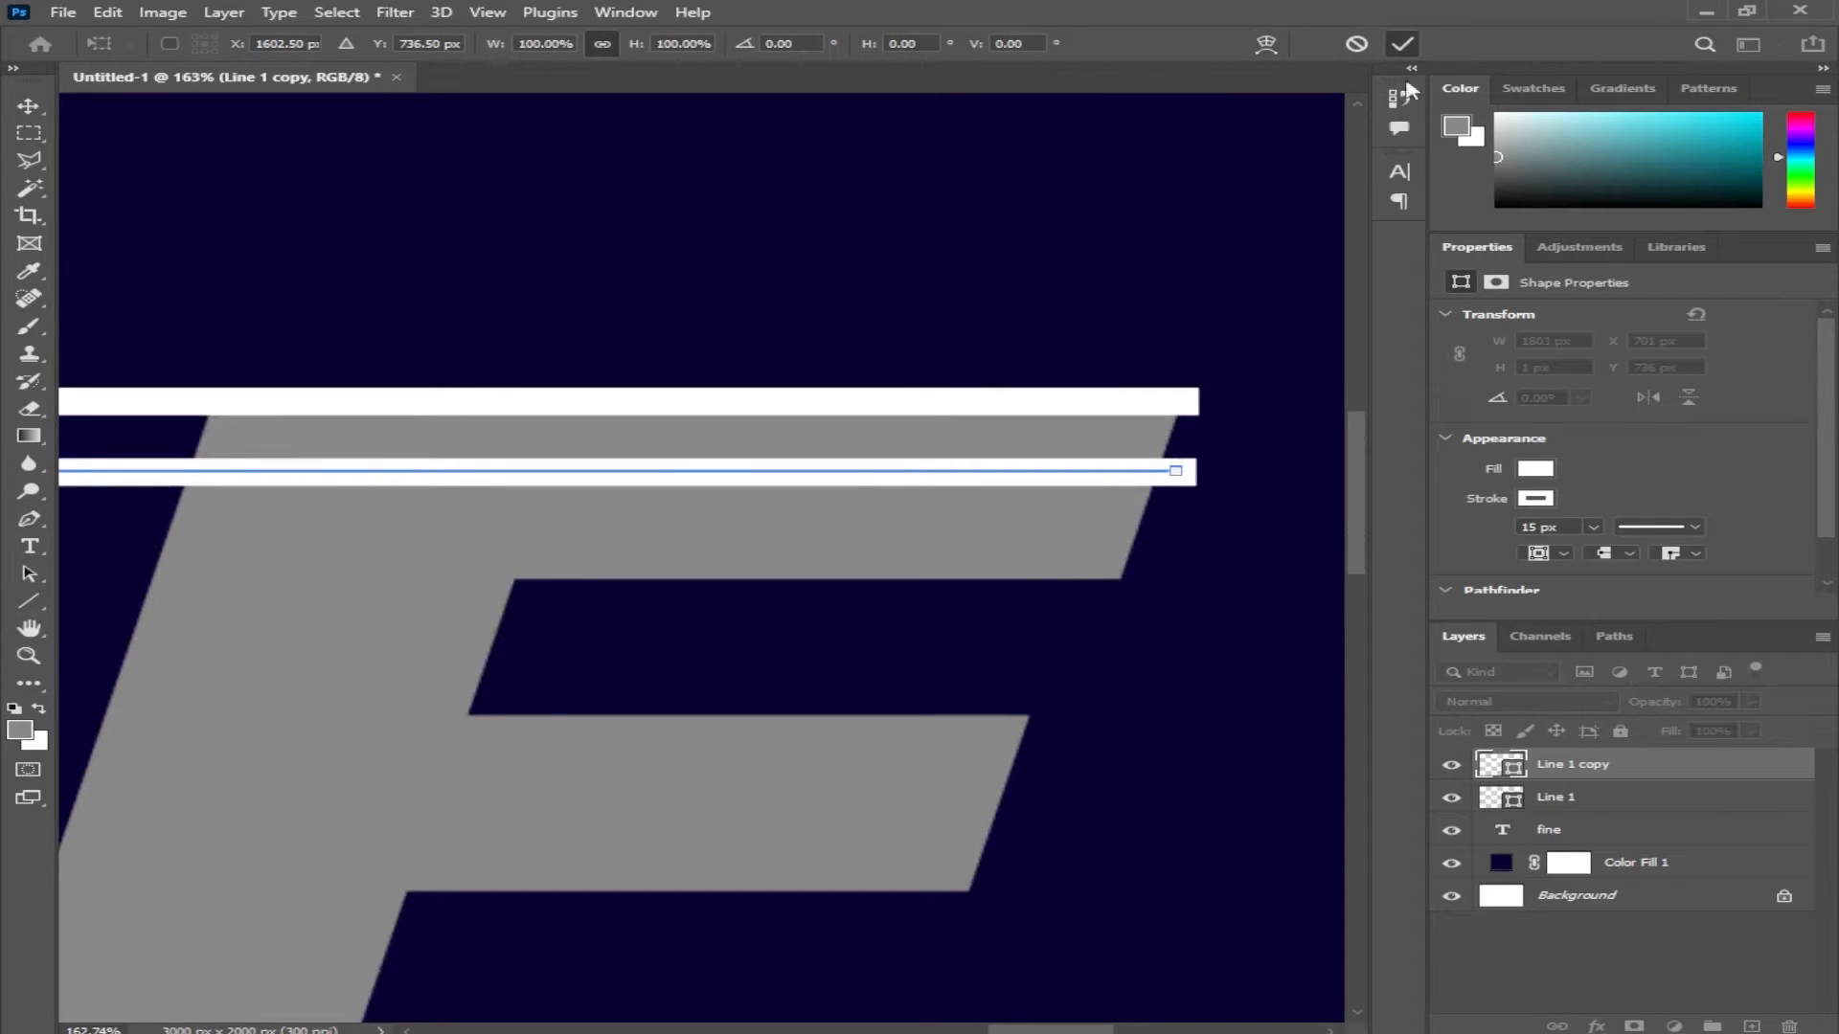
{"action": "left_click", "coordinate": [1402, 44]}
{"action": "left_click", "coordinate": [1547, 804], "text": "shift"}
{"action": "key", "text": "Delete"}
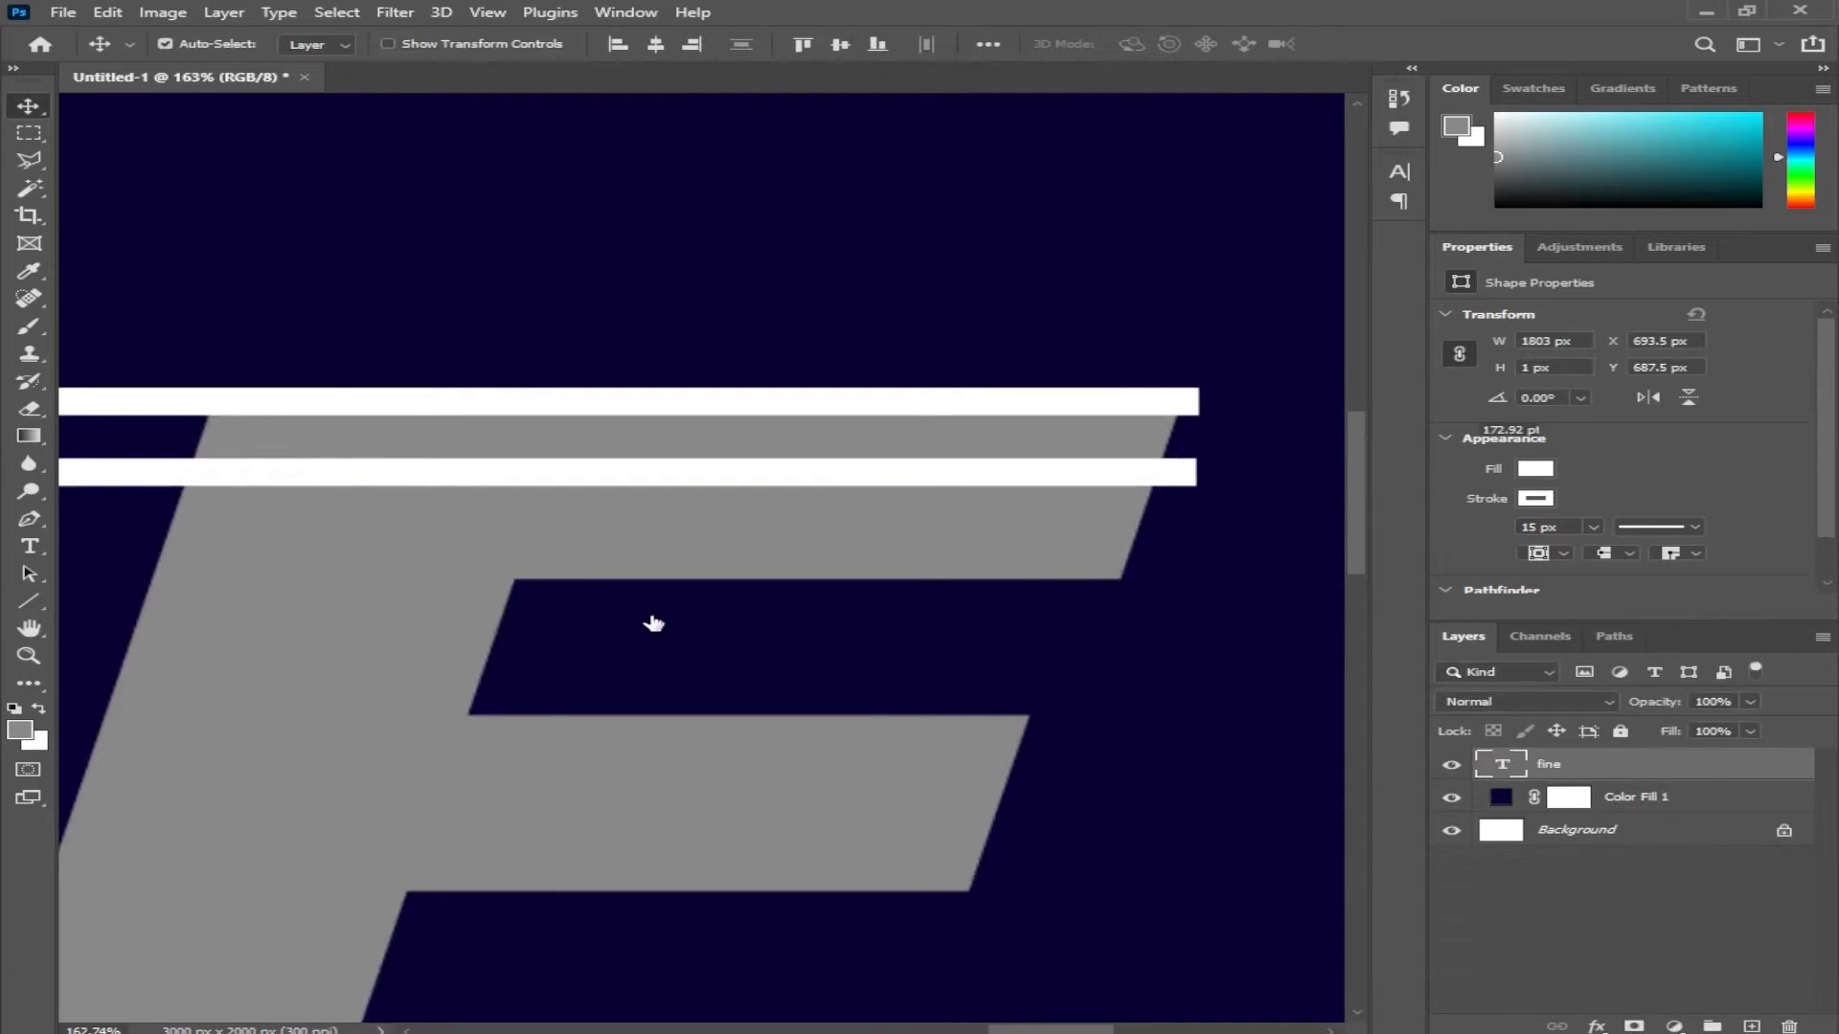
{"action": "scroll", "coordinate": [653, 623], "scroll_direction": "down", "scroll_amount": 6}
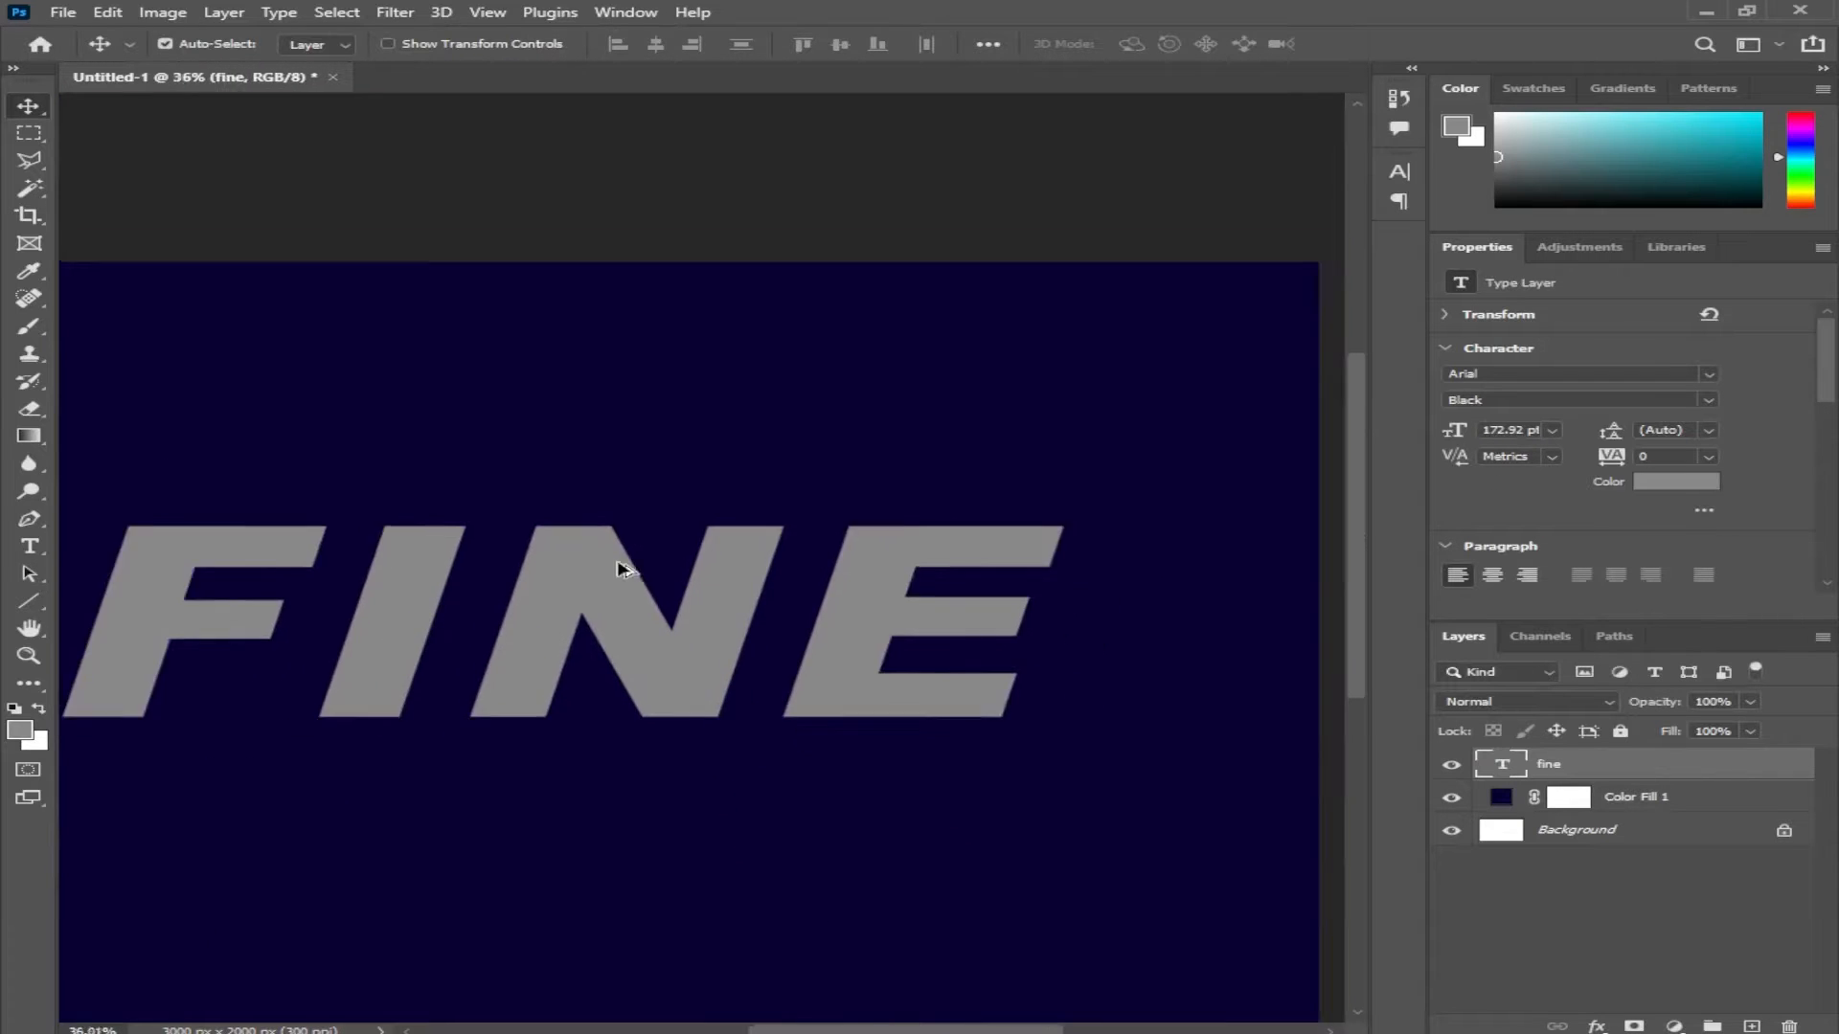
{"action": "scroll", "coordinate": [616, 569], "scroll_direction": "down", "scroll_amount": 2}
{"action": "left_click", "coordinate": [29, 601]}
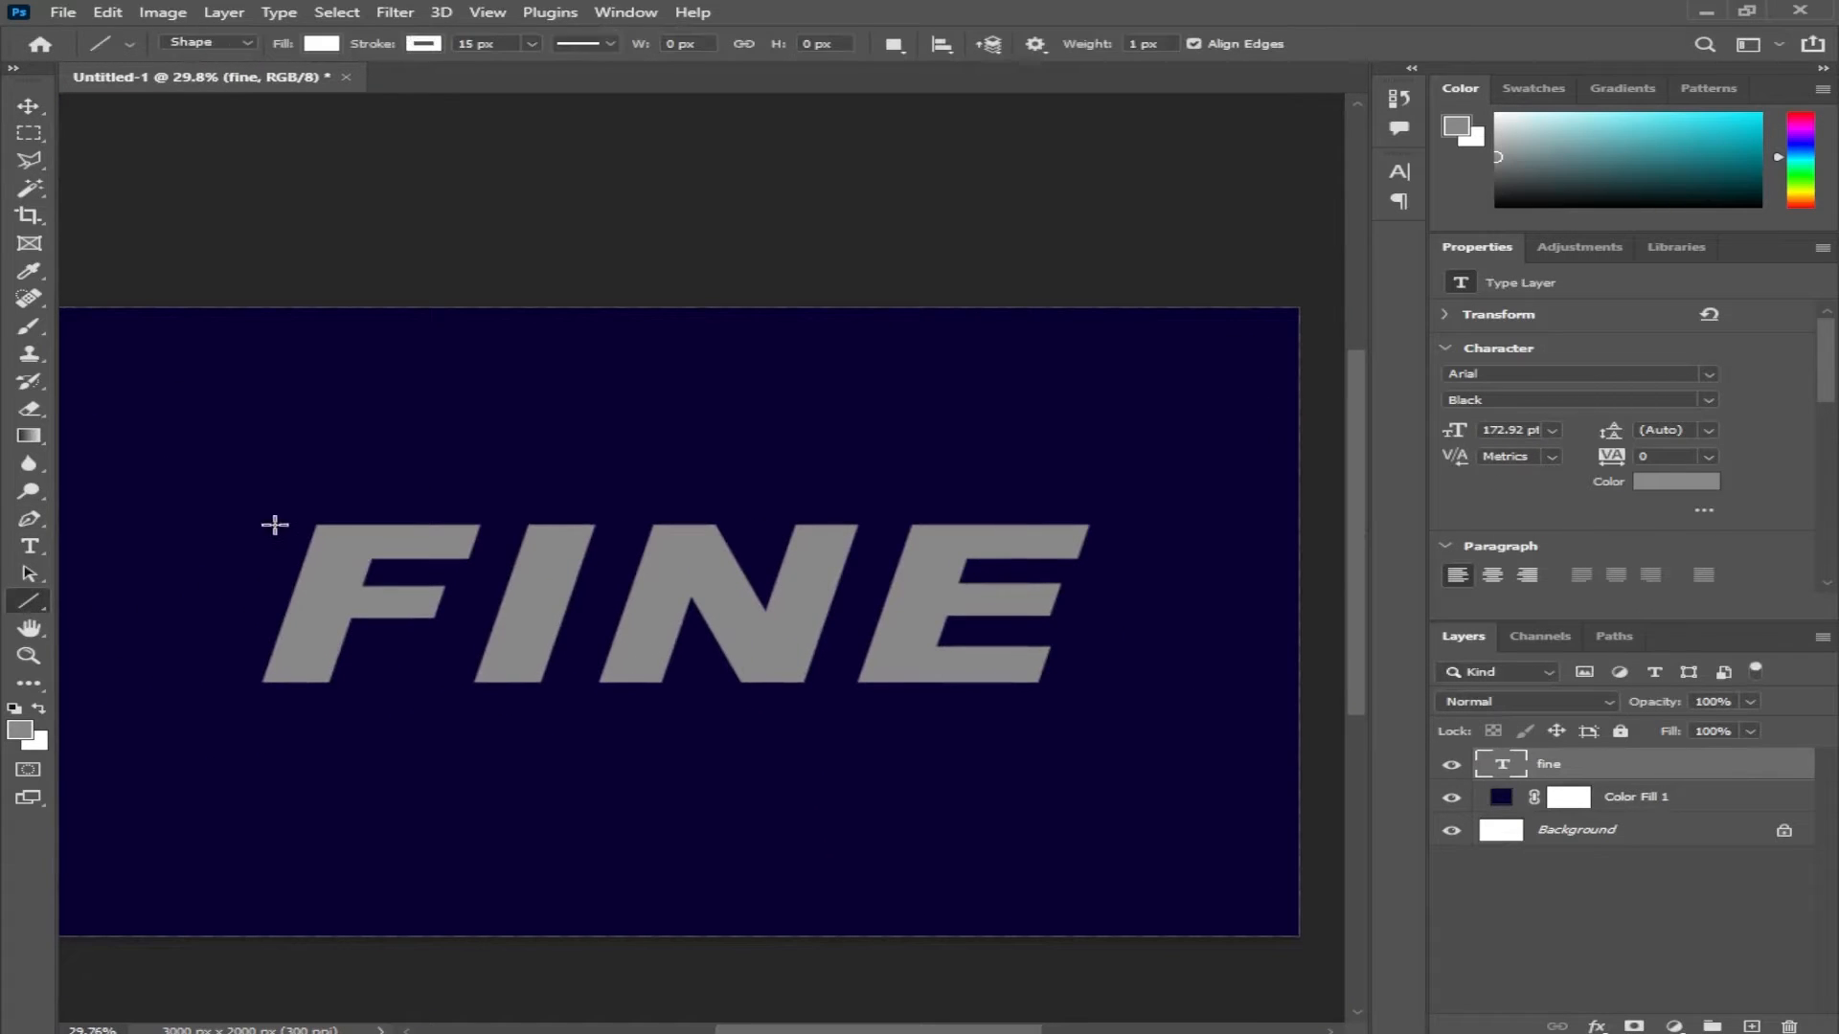
{"action": "left_click", "coordinate": [324, 44]}
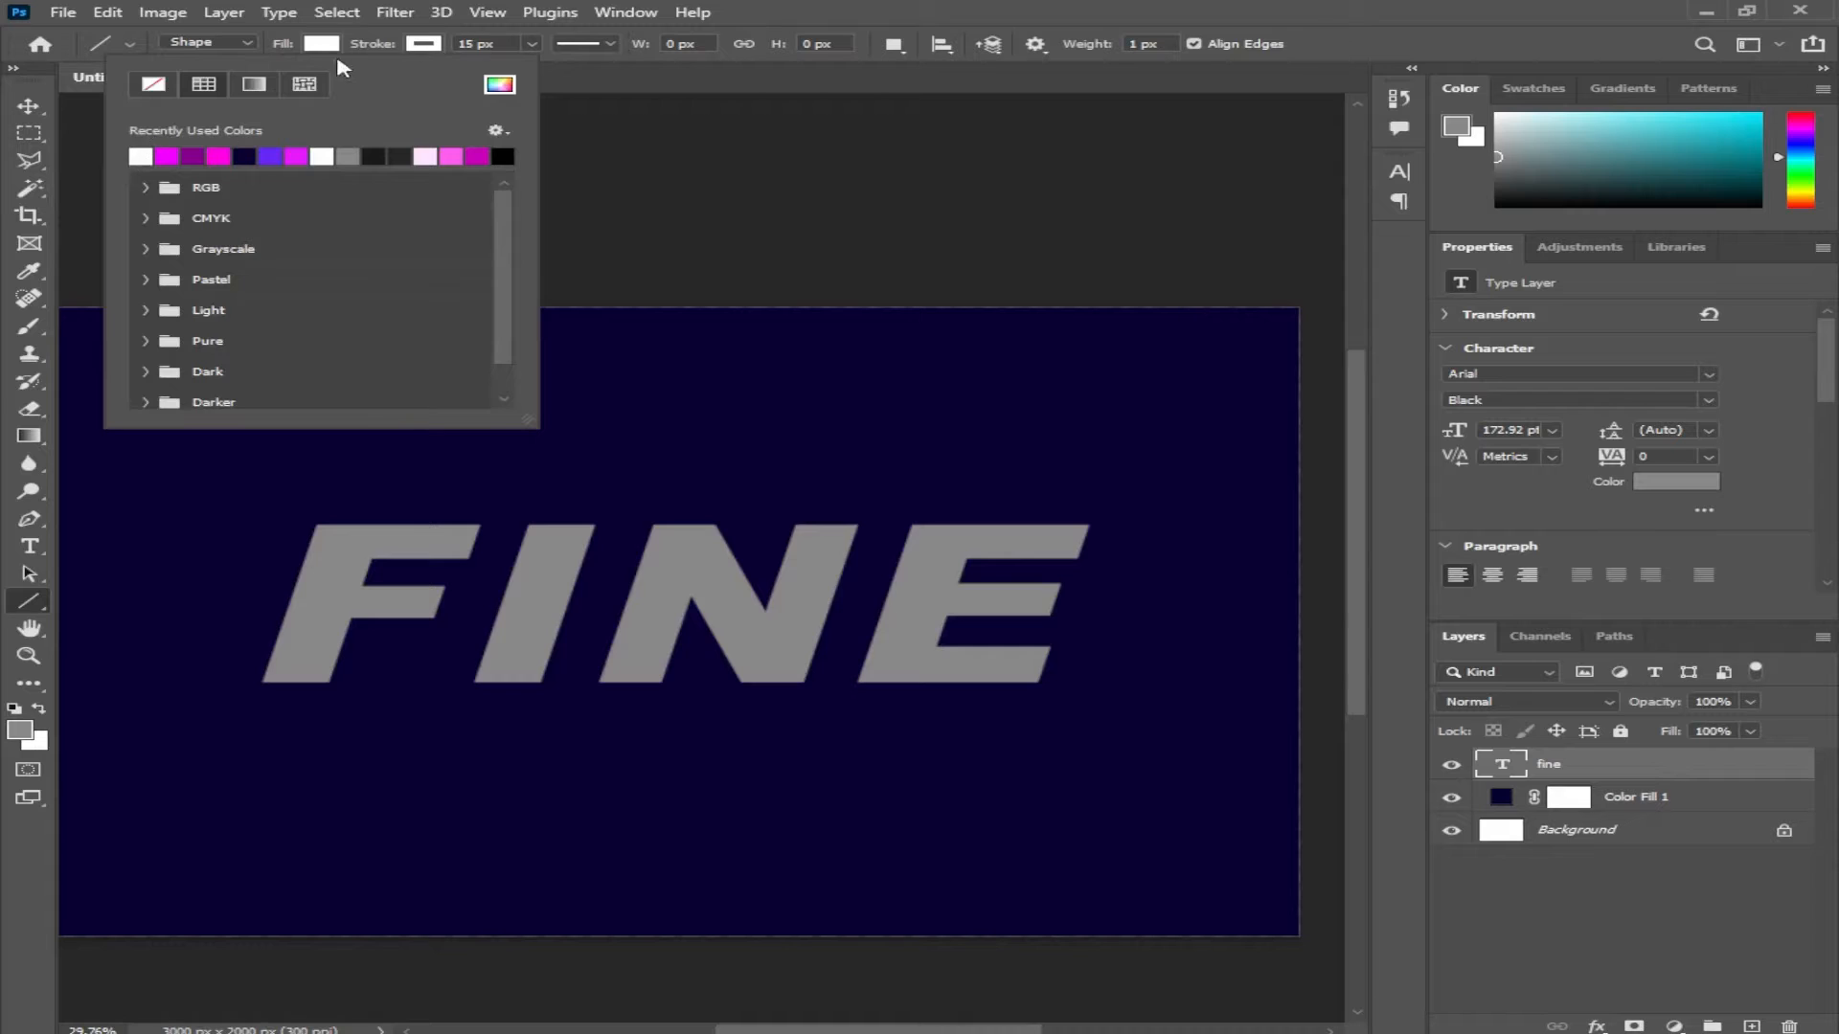
{"action": "left_click", "coordinate": [423, 44]}
{"action": "left_click", "coordinate": [423, 44]}
{"action": "left_click", "coordinate": [463, 44]}
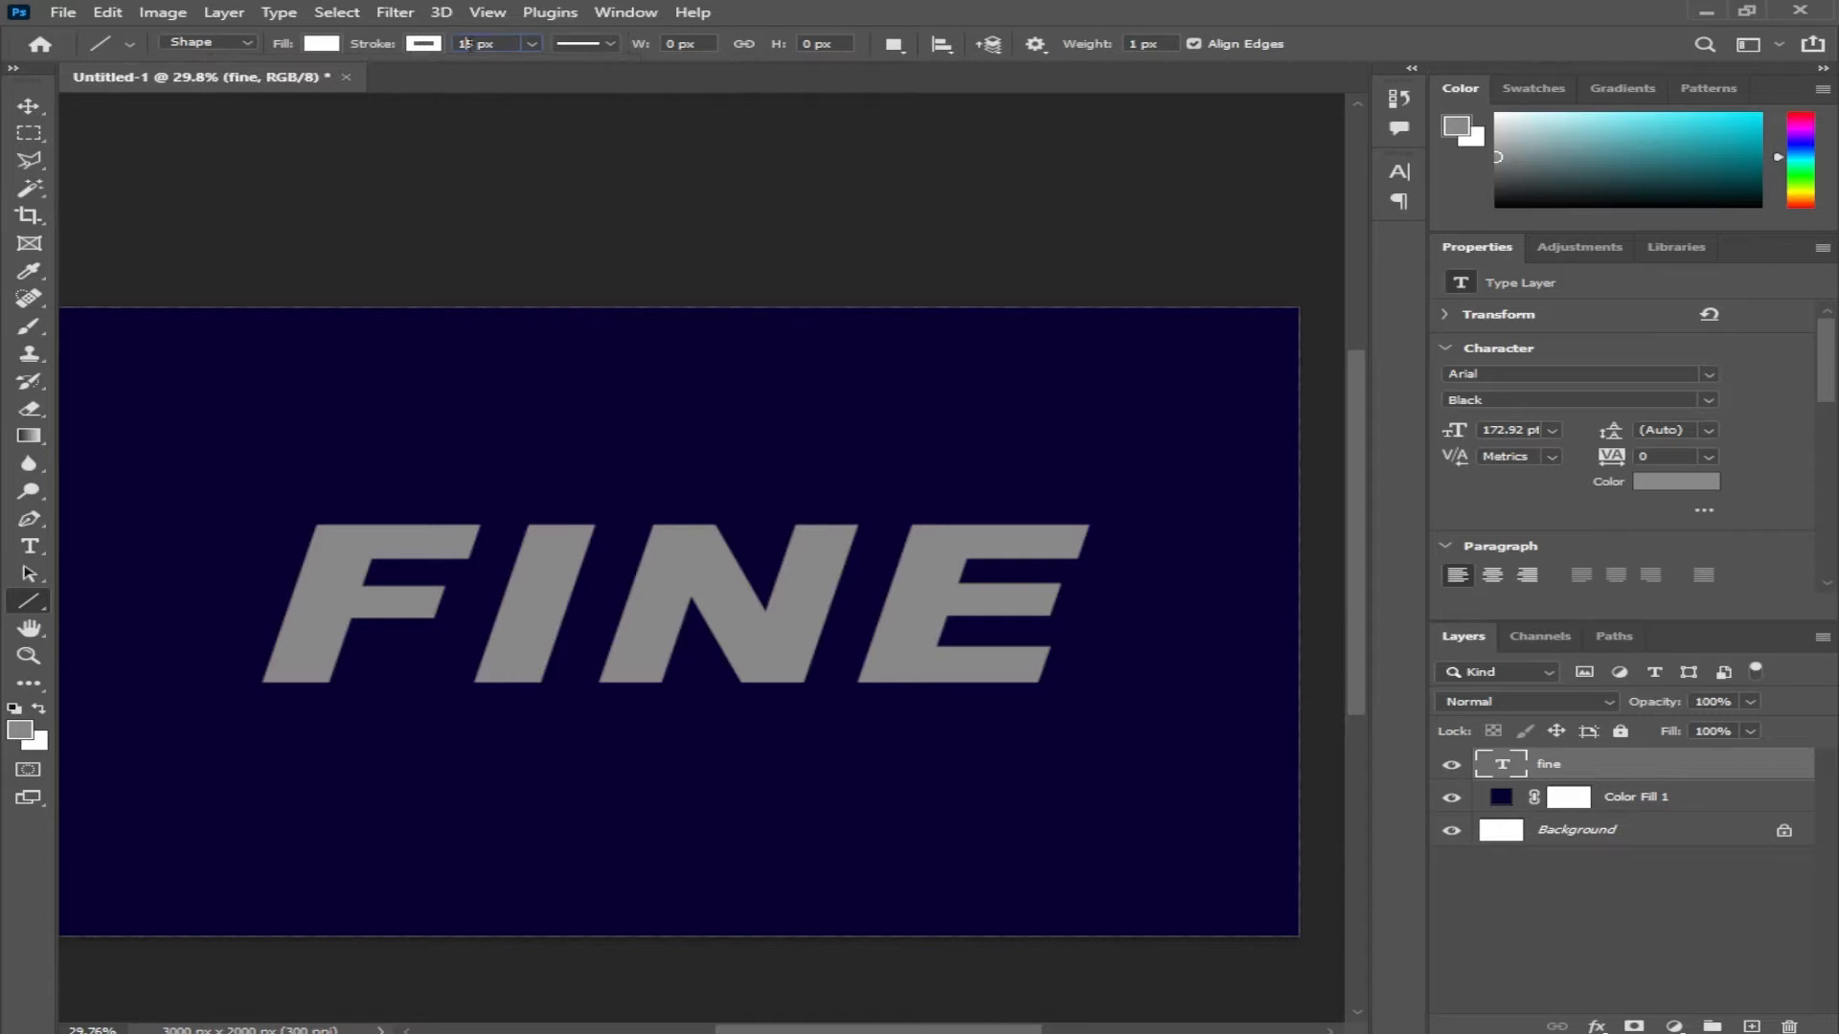
{"action": "left_click_drag", "start_coordinate": [236, 527], "coordinate": [285, 527]}
{"action": "left_click_drag", "start_coordinate": [809, 533], "coordinate": [638, 533]}
{"action": "key", "text": "Delete"}
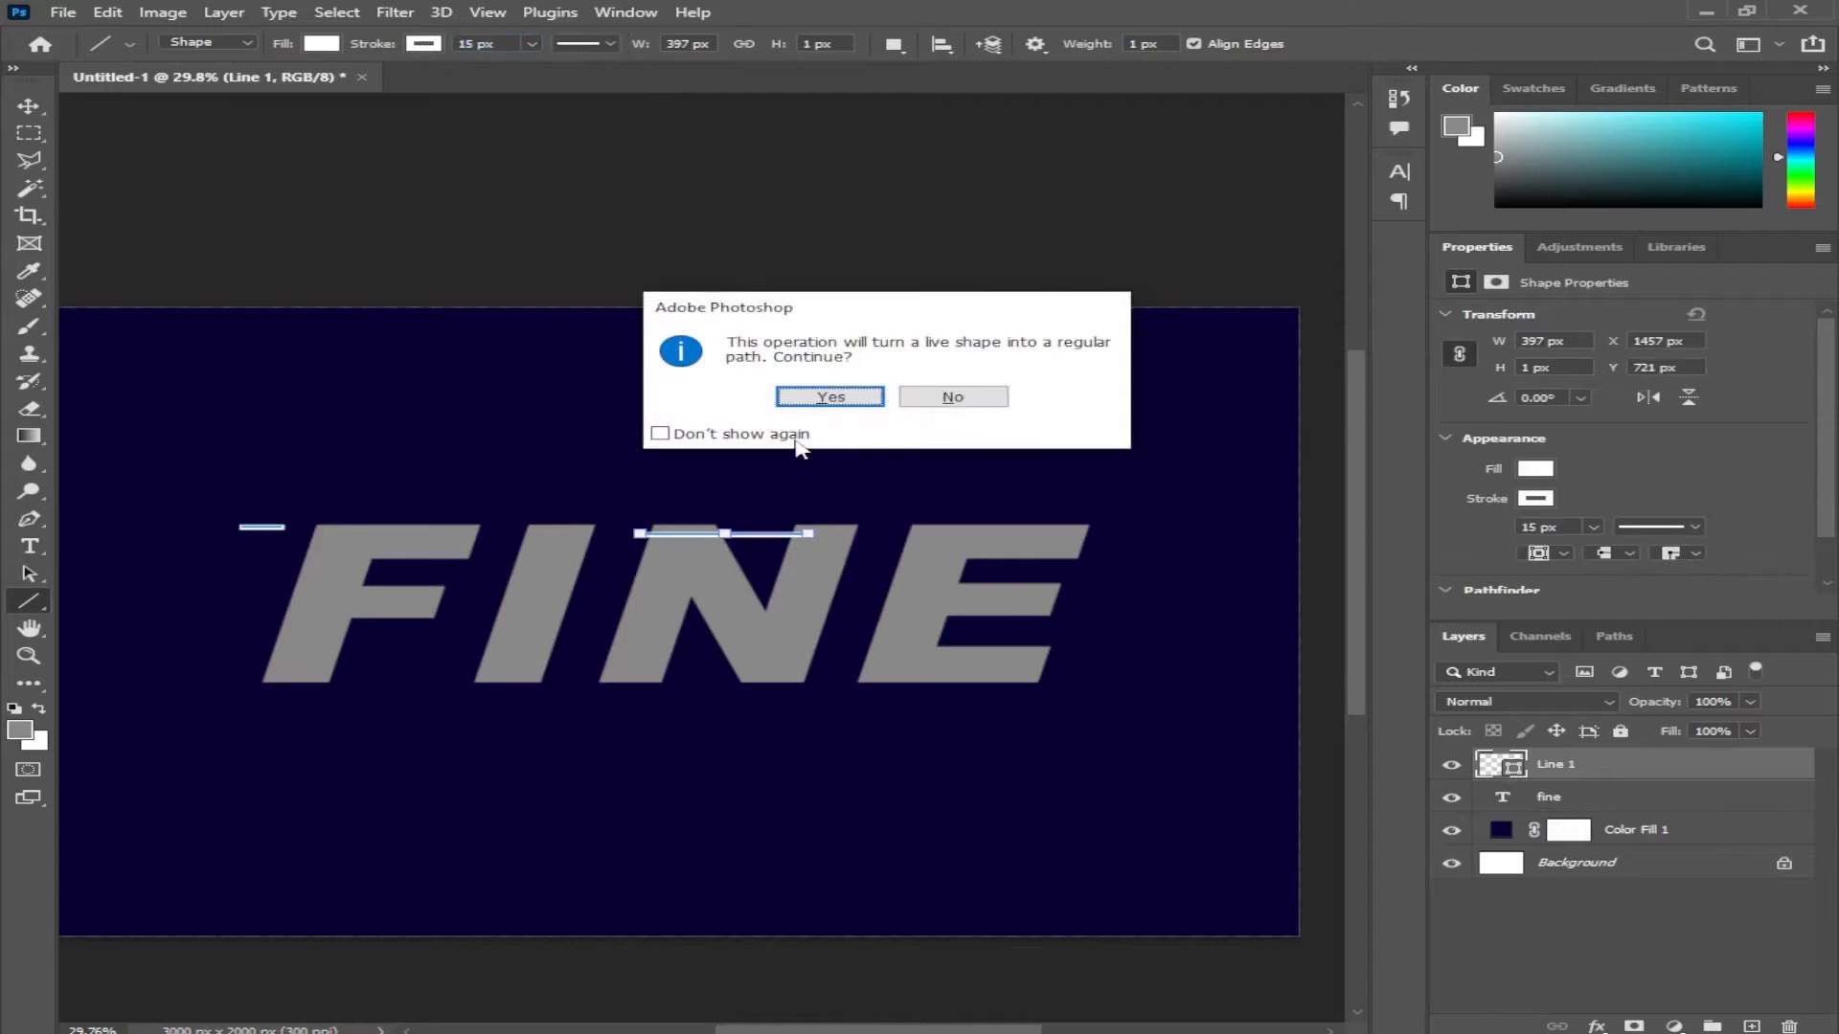
{"action": "left_click", "coordinate": [820, 396]}
{"action": "key", "text": "Delete"}
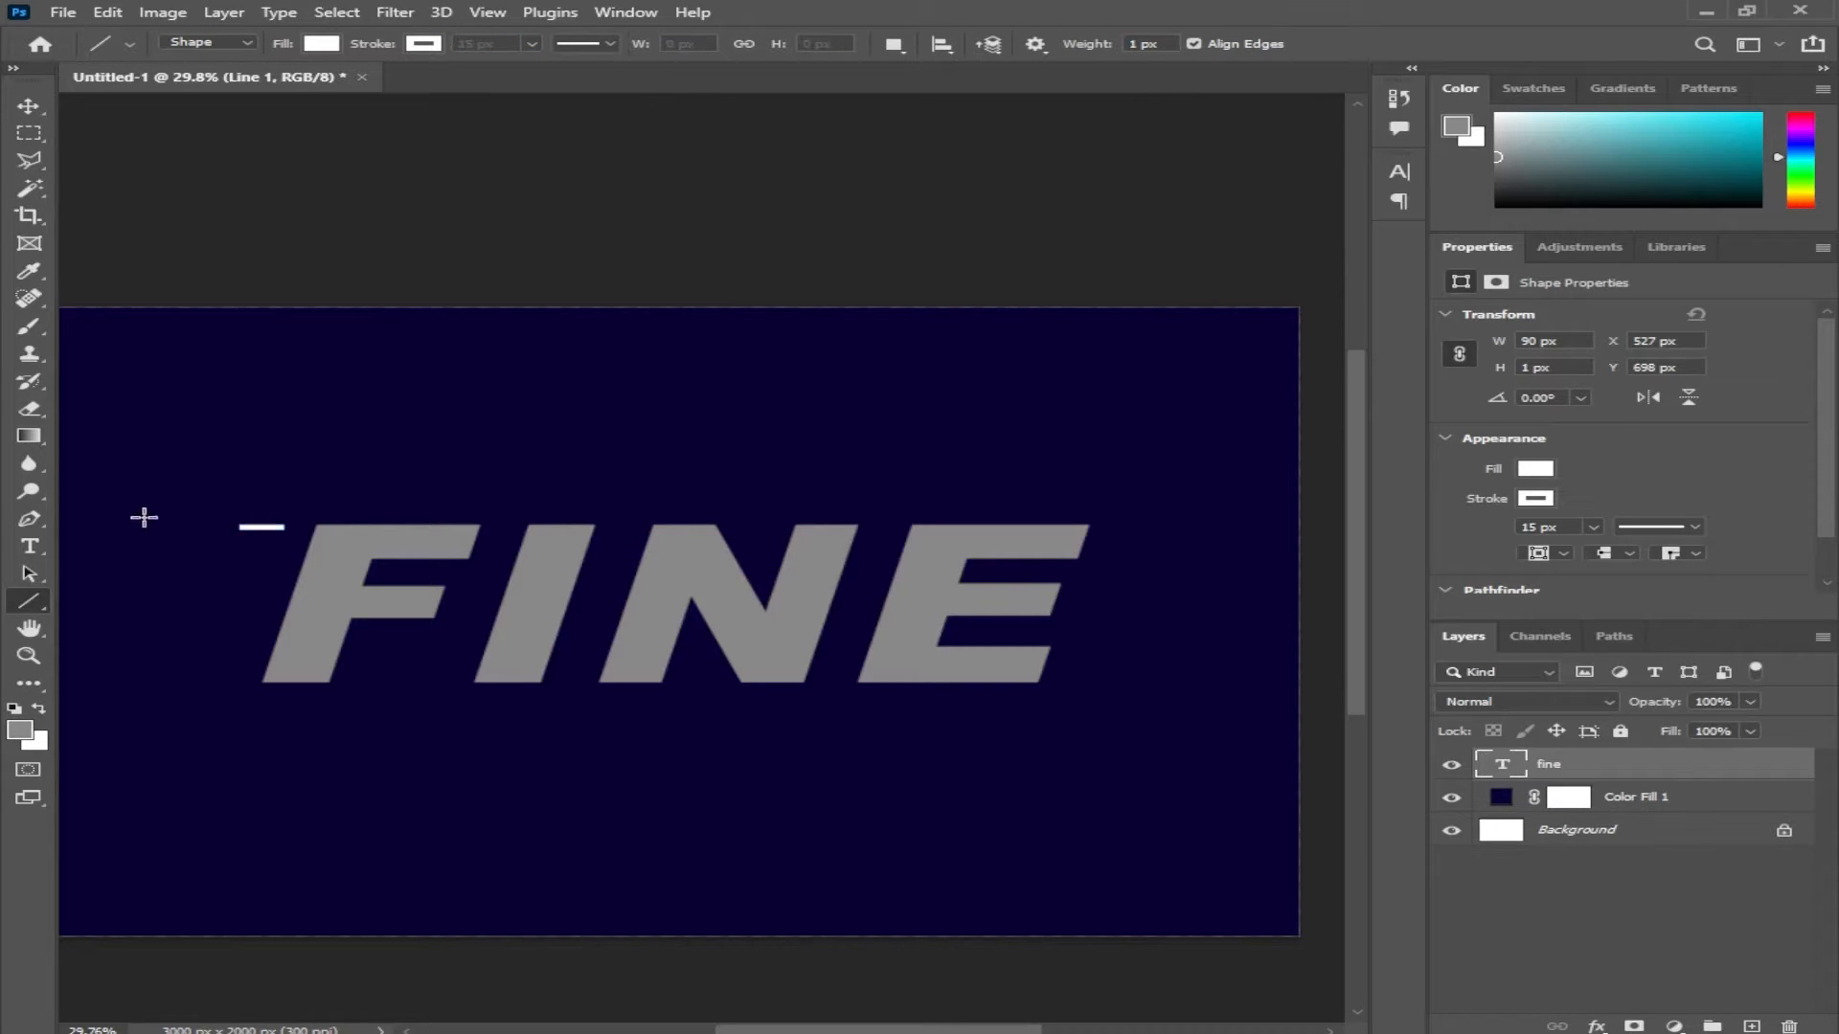
Draw a horizontal line about 2174 px wide along the top edge of FINE and duplicate it just below
{"action": "left_click_drag", "start_coordinate": [215, 522], "coordinate": [1140, 546]}
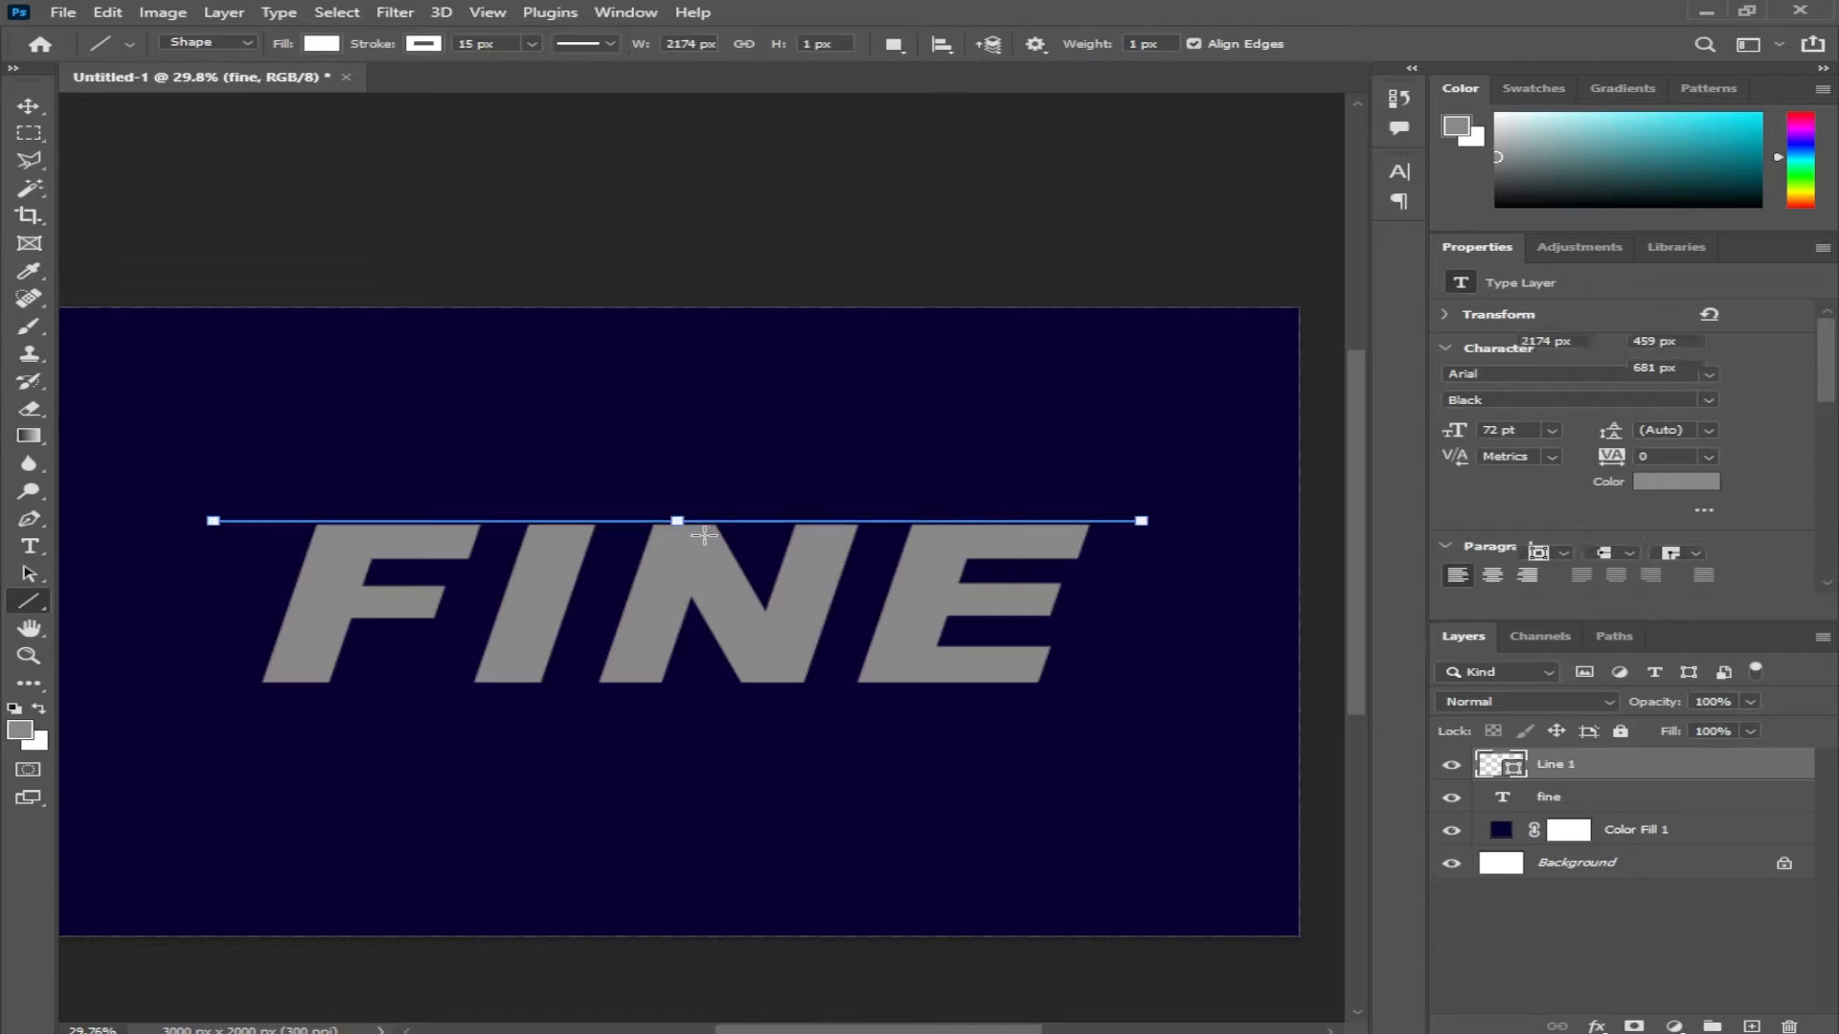
{"action": "key", "text": "v"}
{"action": "scroll", "coordinate": [688, 528], "scroll_direction": "up", "scroll_amount": 2}
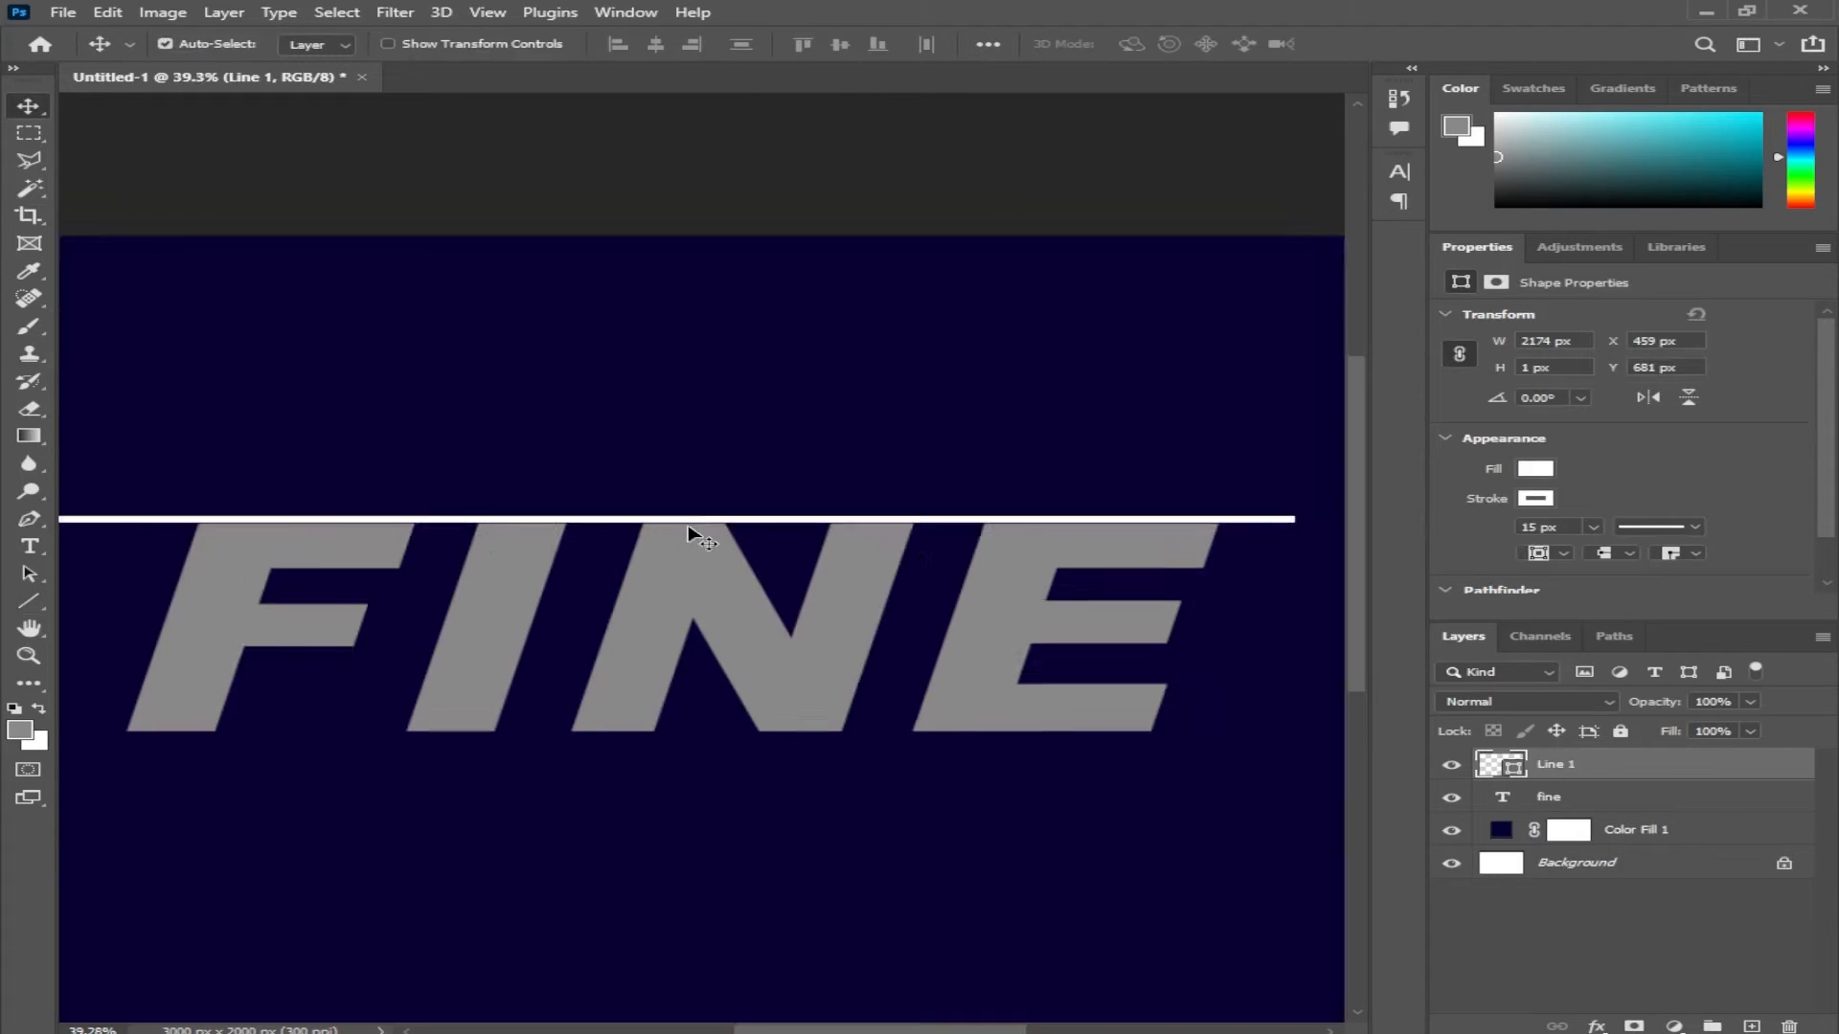
{"action": "left_click_drag", "start_coordinate": [685, 522], "coordinate": [686, 536]}
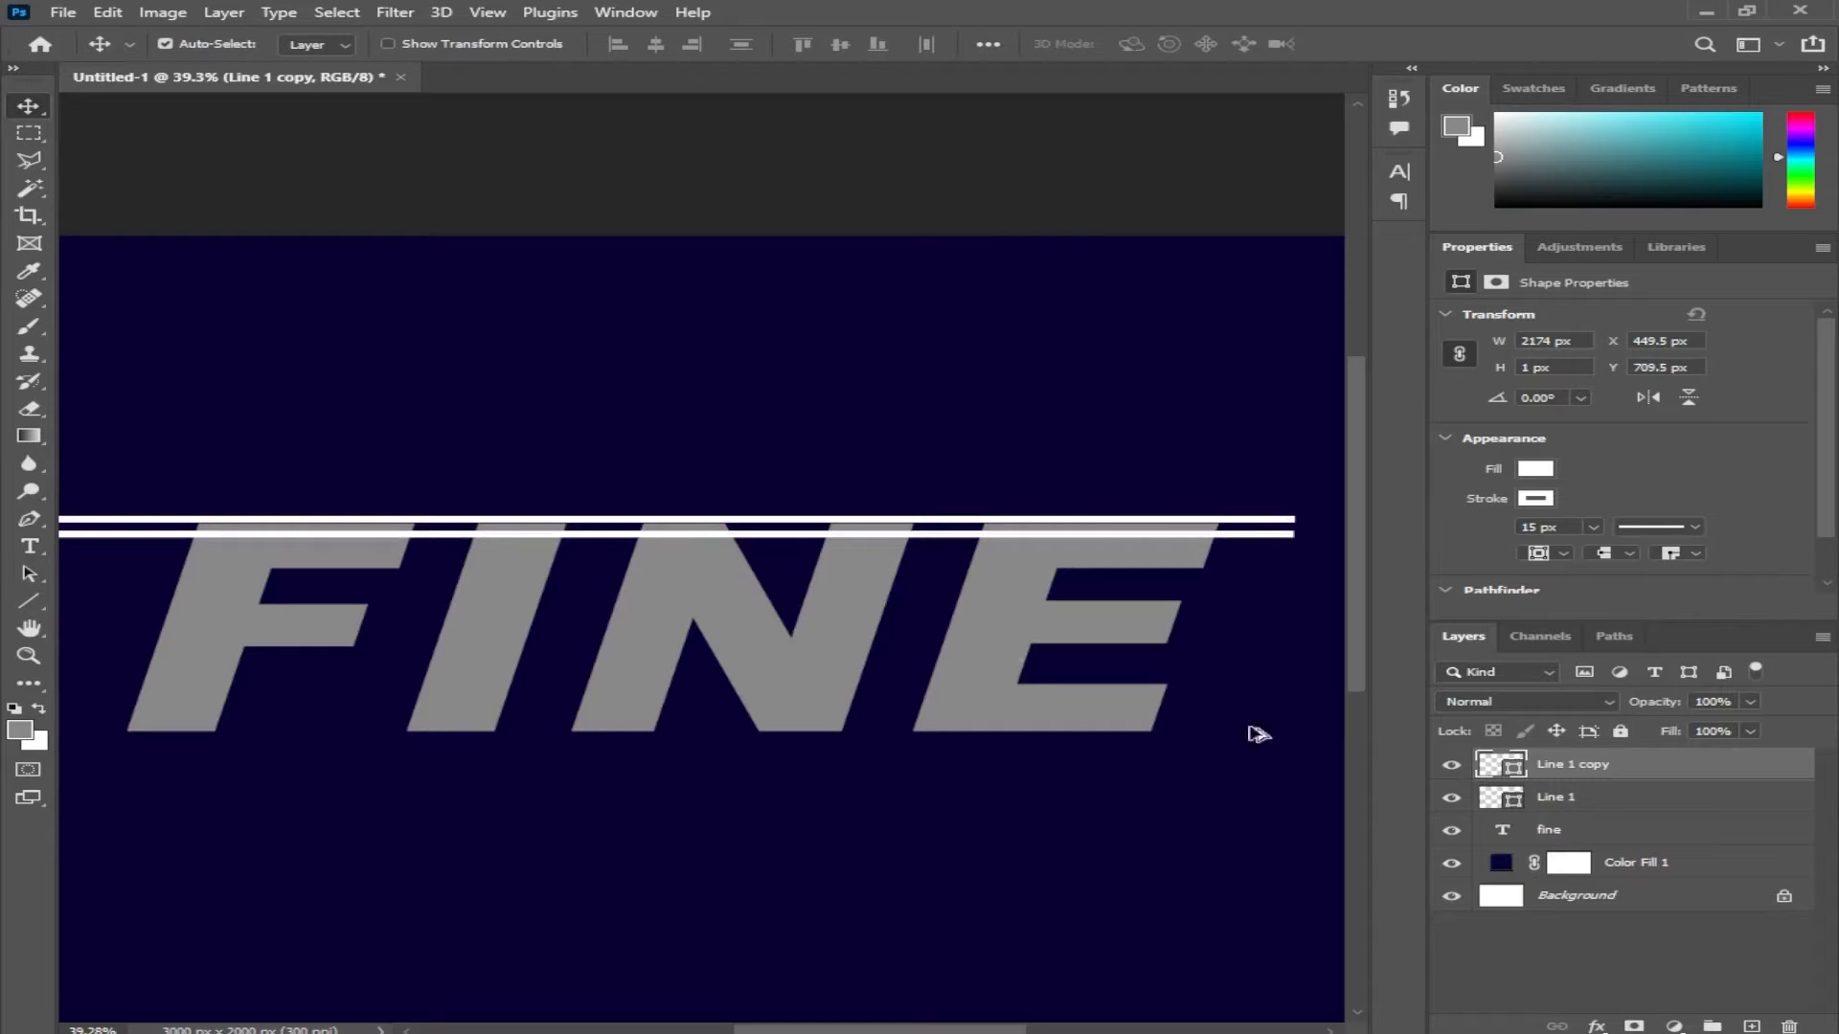
Duplicate the pair of lines below the originals and nudge the copies down to space the four lines evenly
{"action": "left_click", "coordinate": [1511, 791], "text": "shift"}
{"action": "left_click_drag", "start_coordinate": [634, 542], "coordinate": [641, 584]}
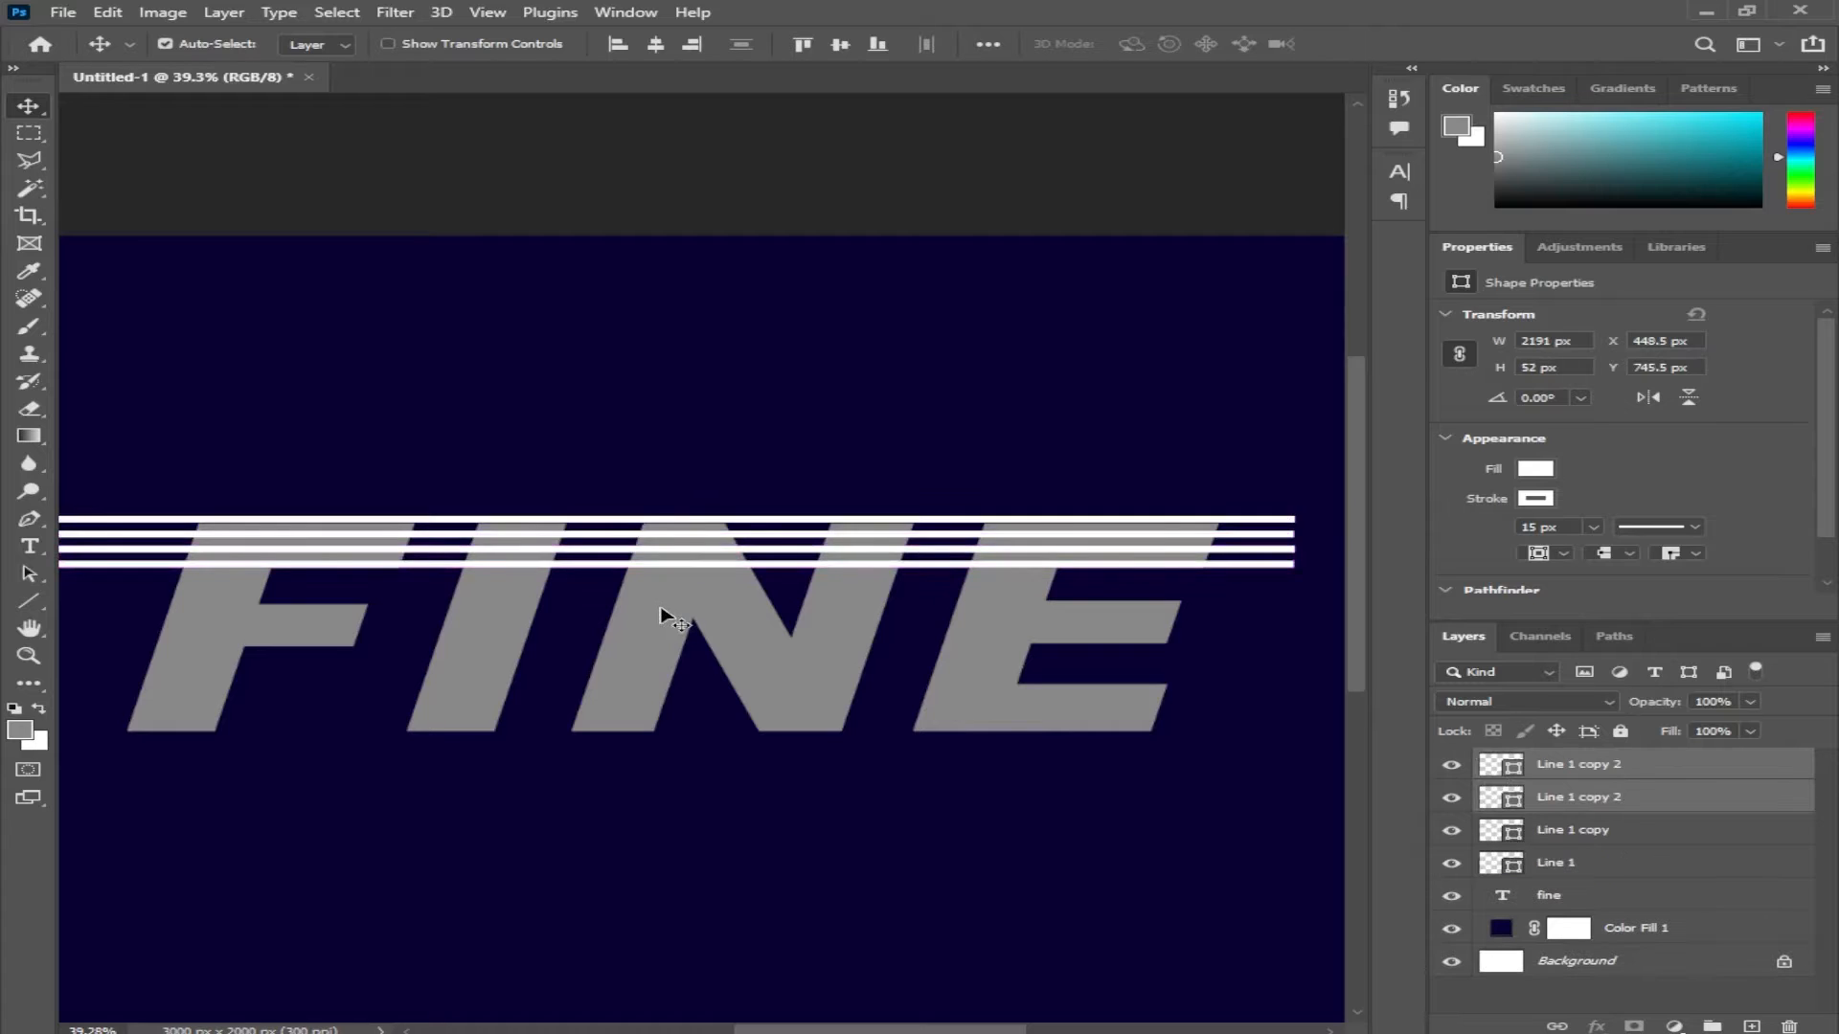
{"action": "key", "text": "shift+Down"}
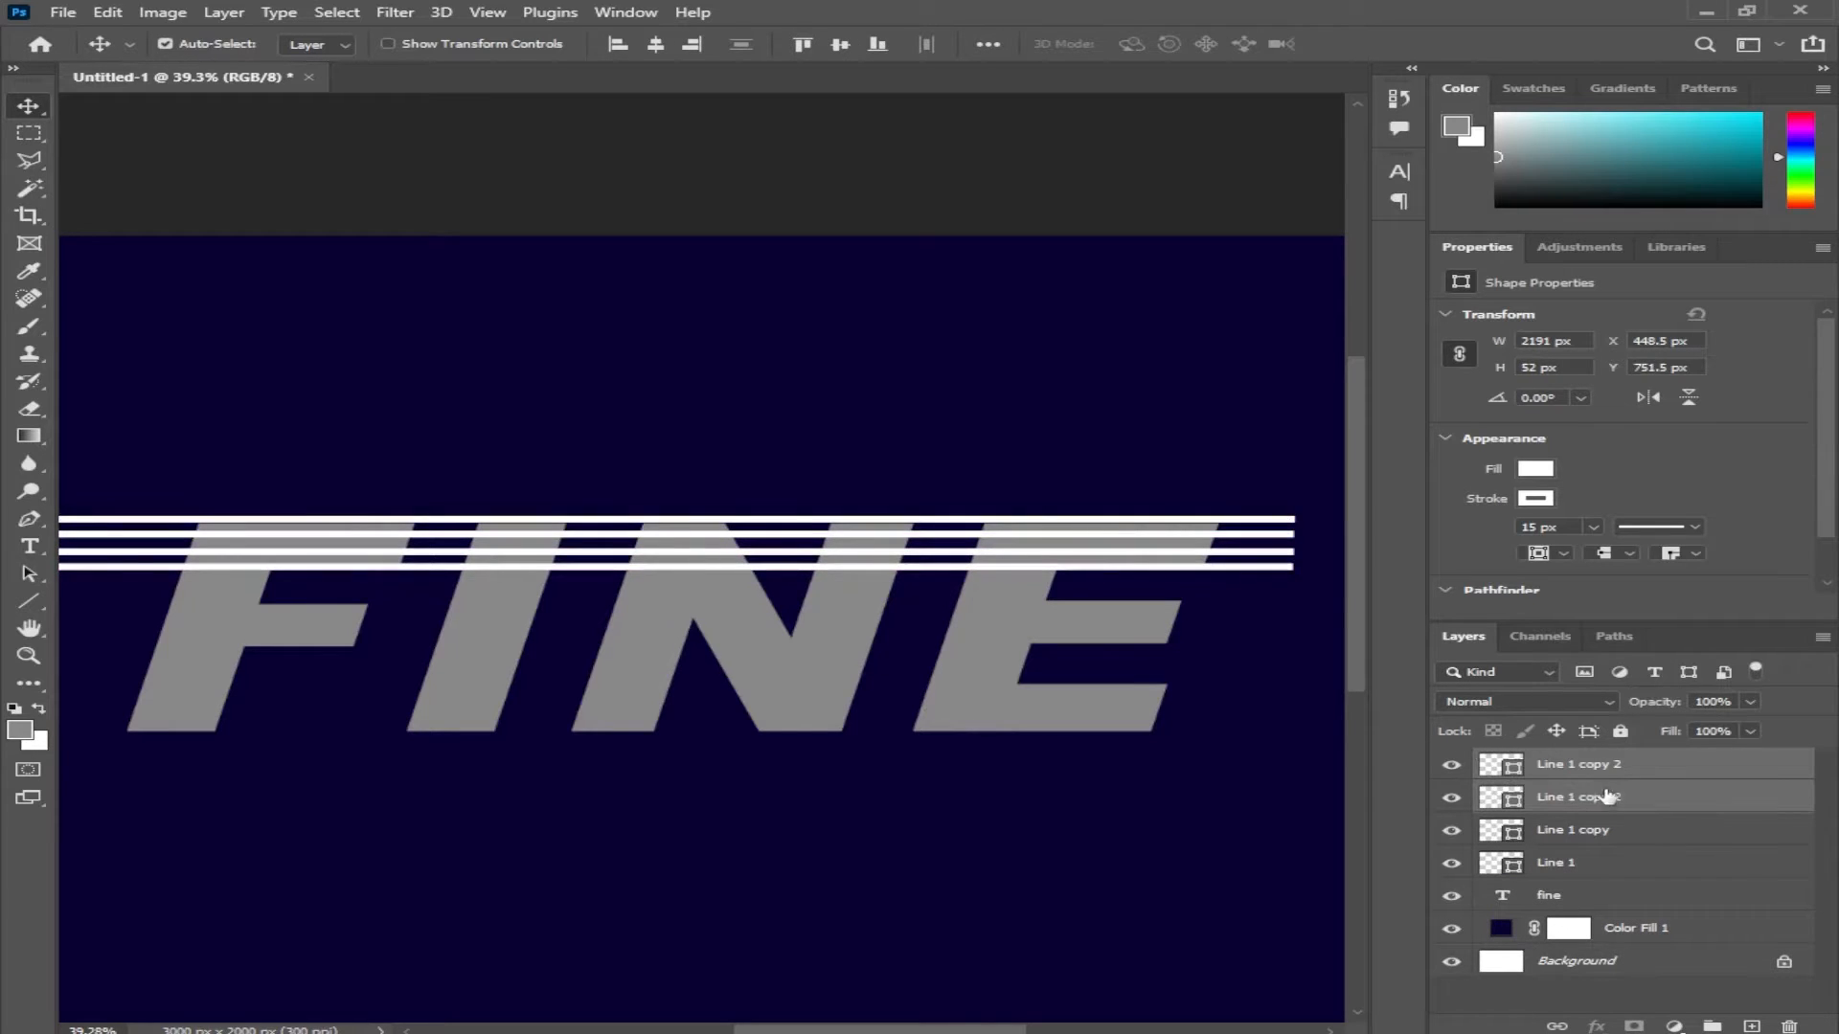
Duplicate the line layers downward in groups until evenly spaced stripes cover the FINE text from top to bottom
{"action": "left_click", "coordinate": [1641, 764]}
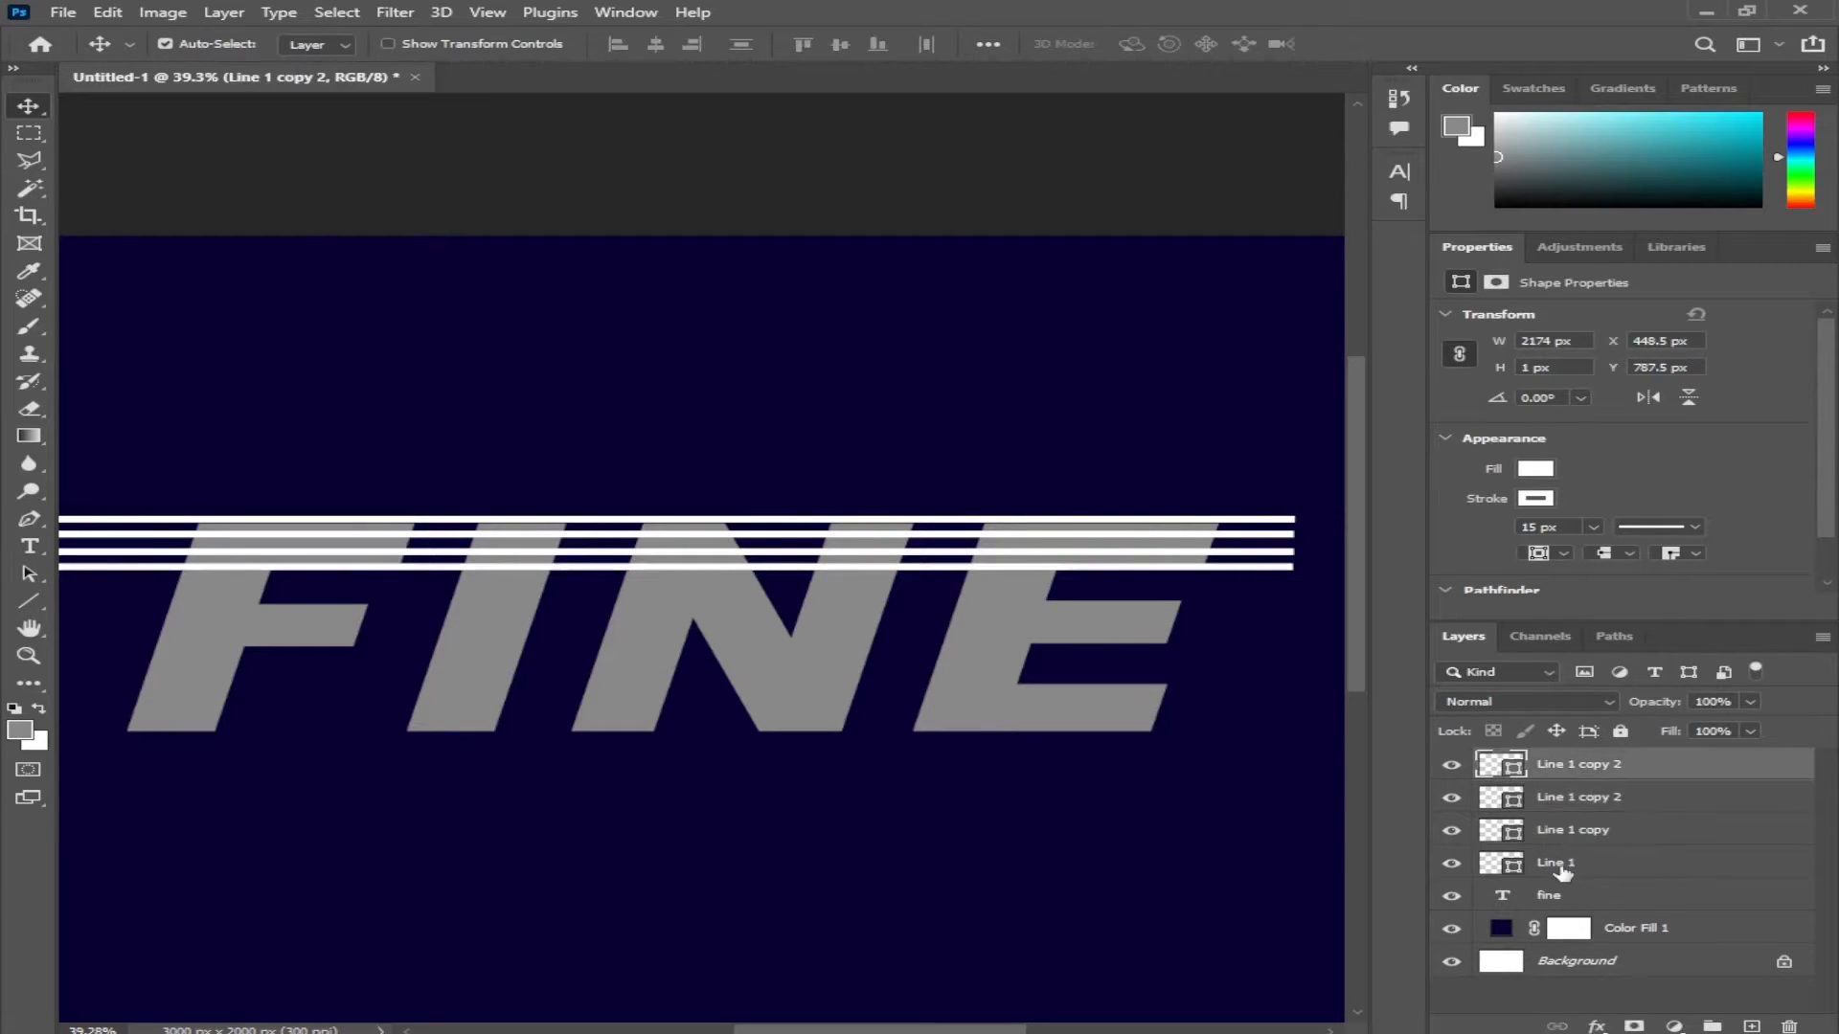
{"action": "left_click", "coordinate": [1553, 862], "text": "shift"}
{"action": "left_click_drag", "start_coordinate": [587, 579], "coordinate": [590, 707]}
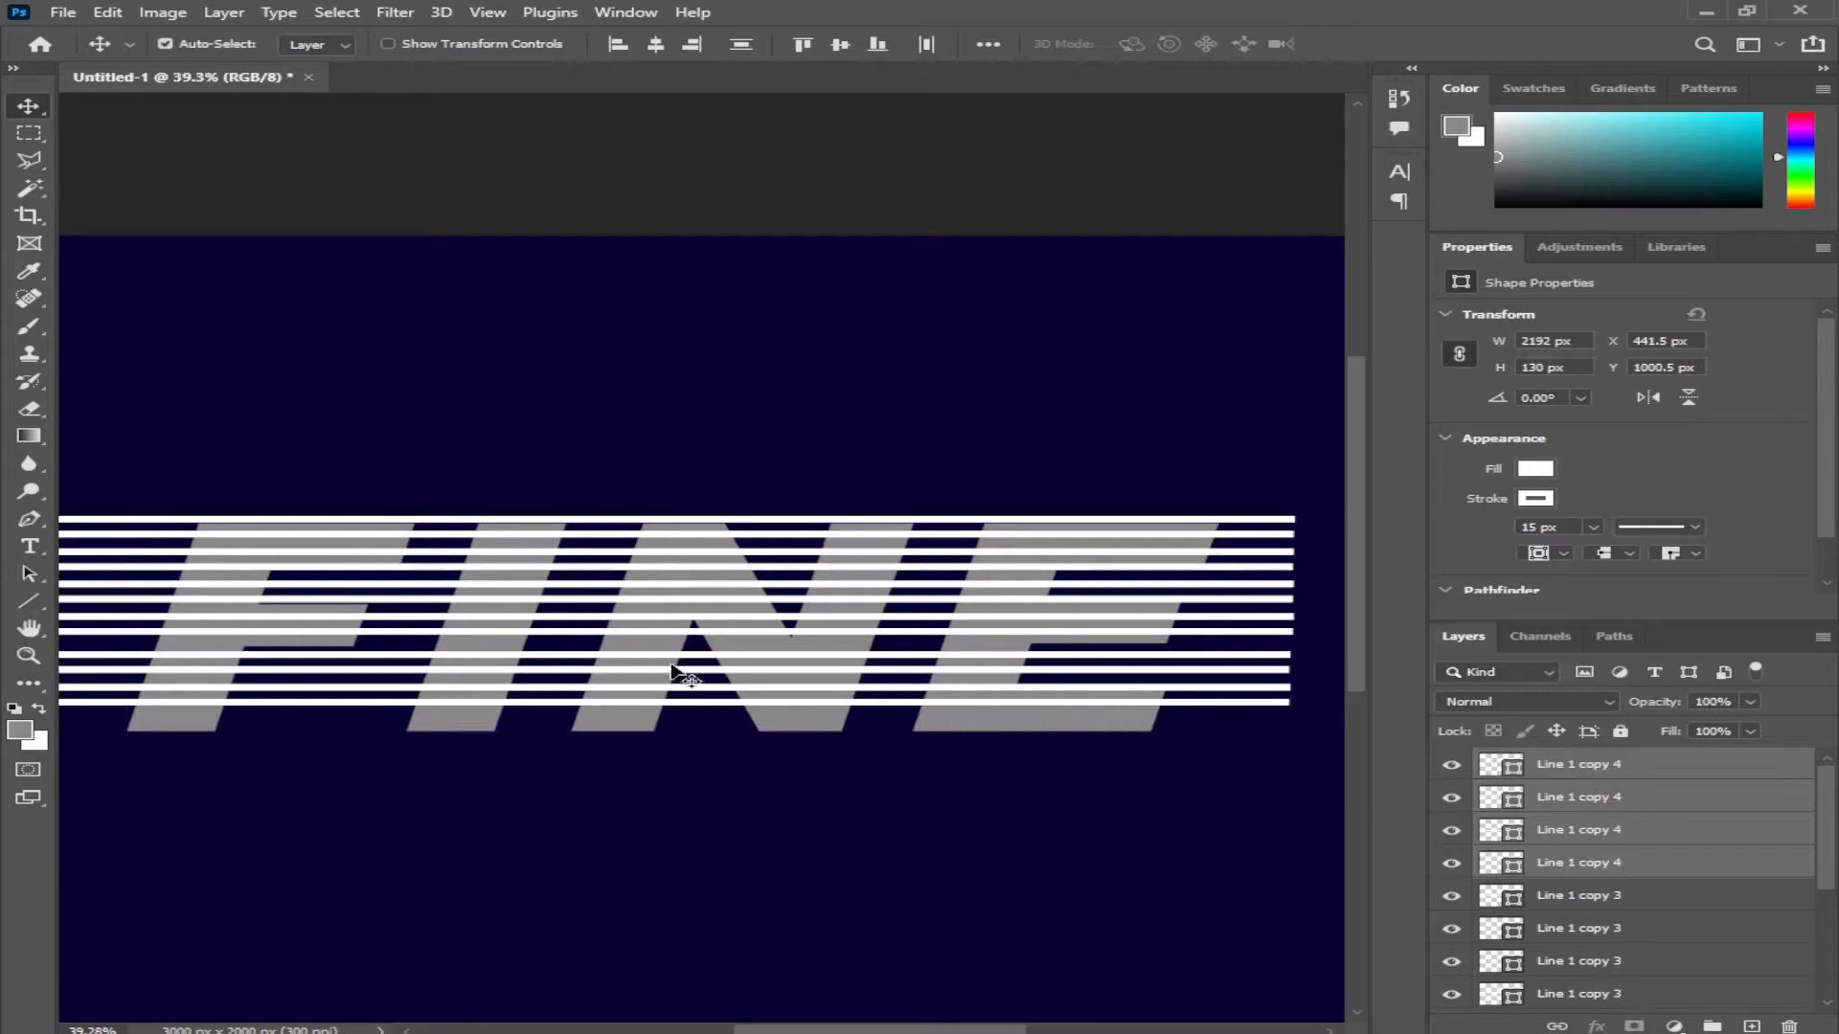
{"action": "left_click_drag", "start_coordinate": [677, 644], "coordinate": [699, 728]}
{"action": "left_click", "coordinate": [1582, 803]}
{"action": "left_click", "coordinate": [689, 682], "text": "shift"}
{"action": "scroll", "coordinate": [704, 704], "scroll_direction": "down", "scroll_amount": 2}
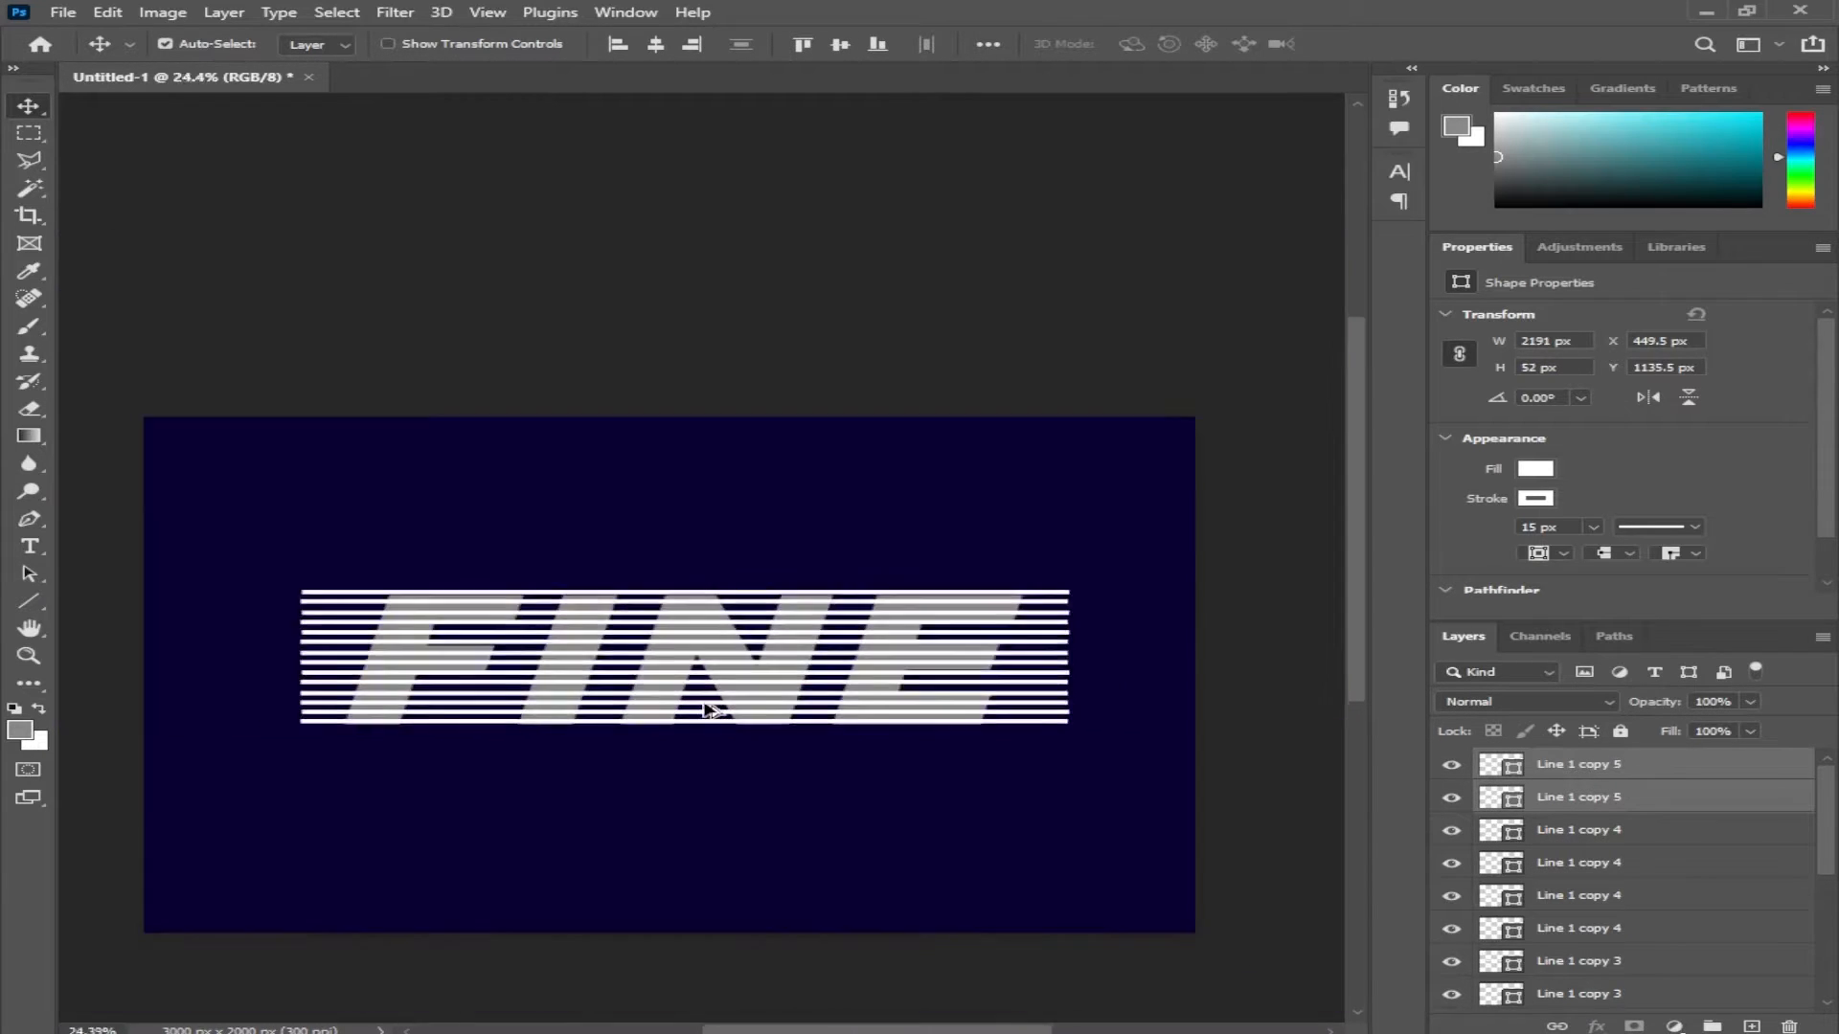
Select all the line layers above the fine text layer and merge them into a single shape layer
{"action": "scroll", "coordinate": [704, 699], "scroll_direction": "up", "scroll_amount": 1}
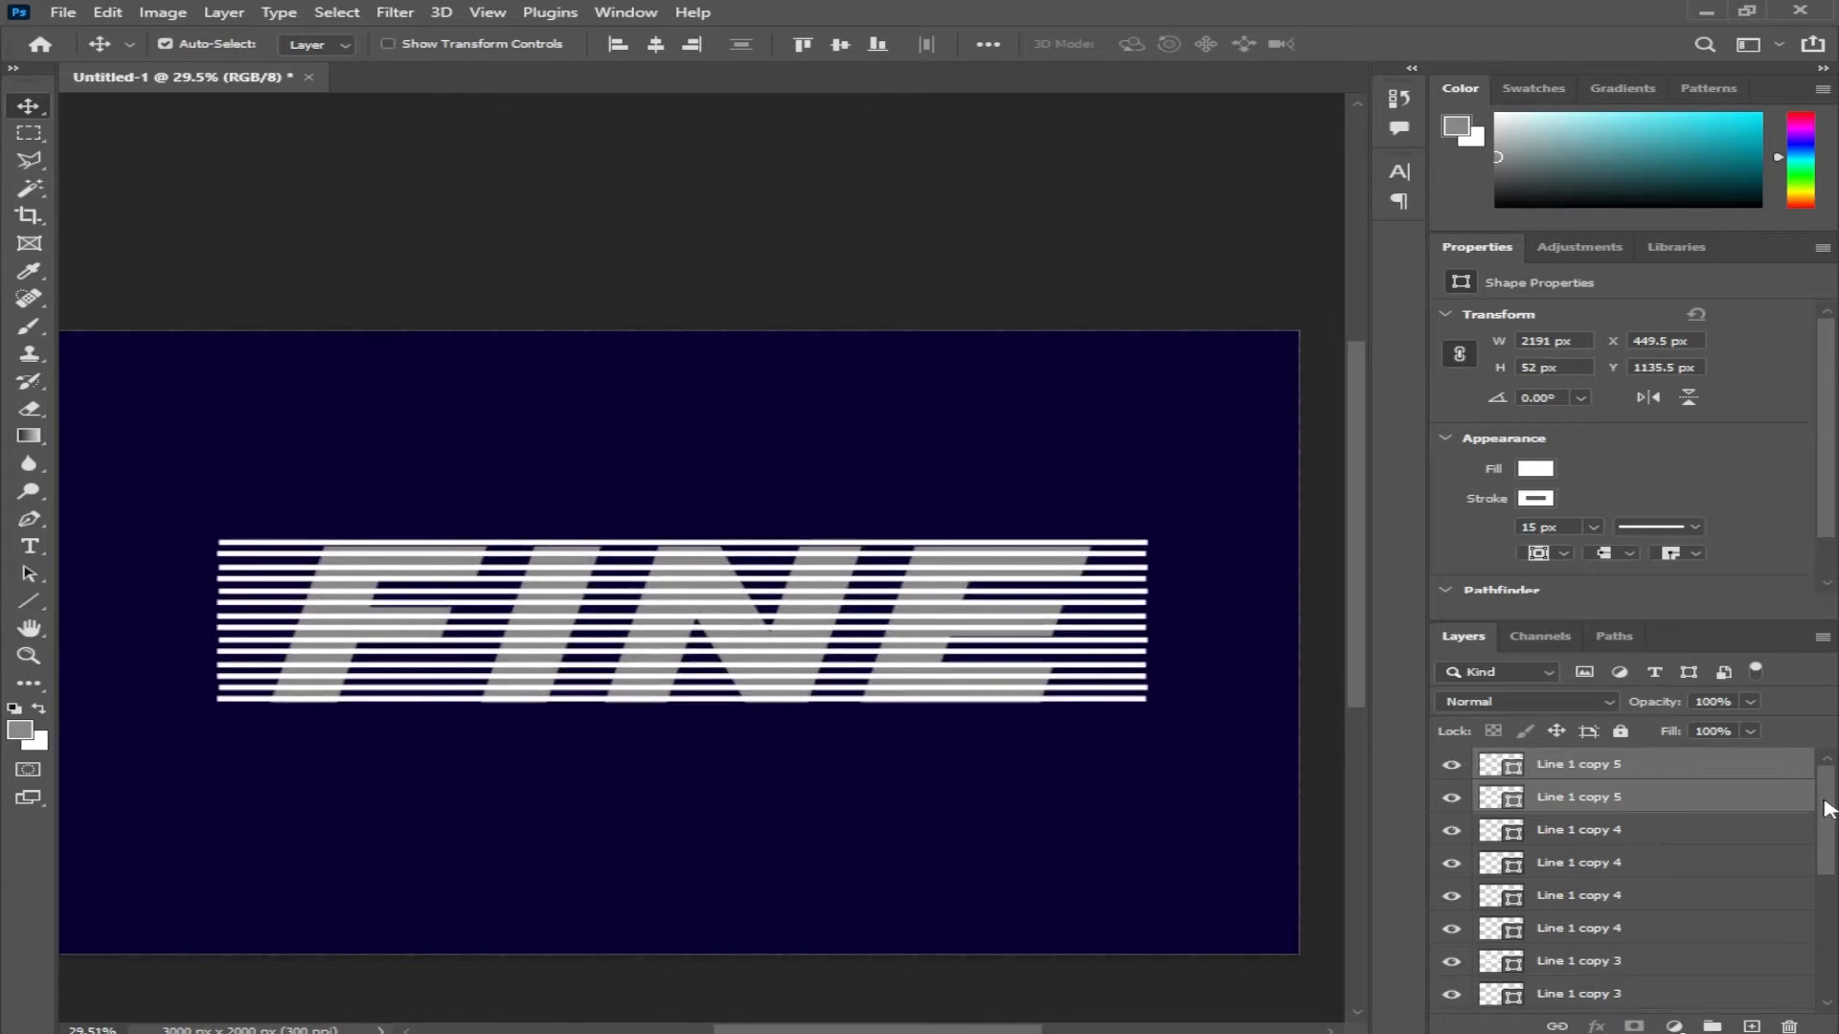
{"action": "scroll", "coordinate": [1771, 891], "scroll_direction": "down", "scroll_amount": 5}
{"action": "left_click", "coordinate": [1544, 900], "text": "shift"}
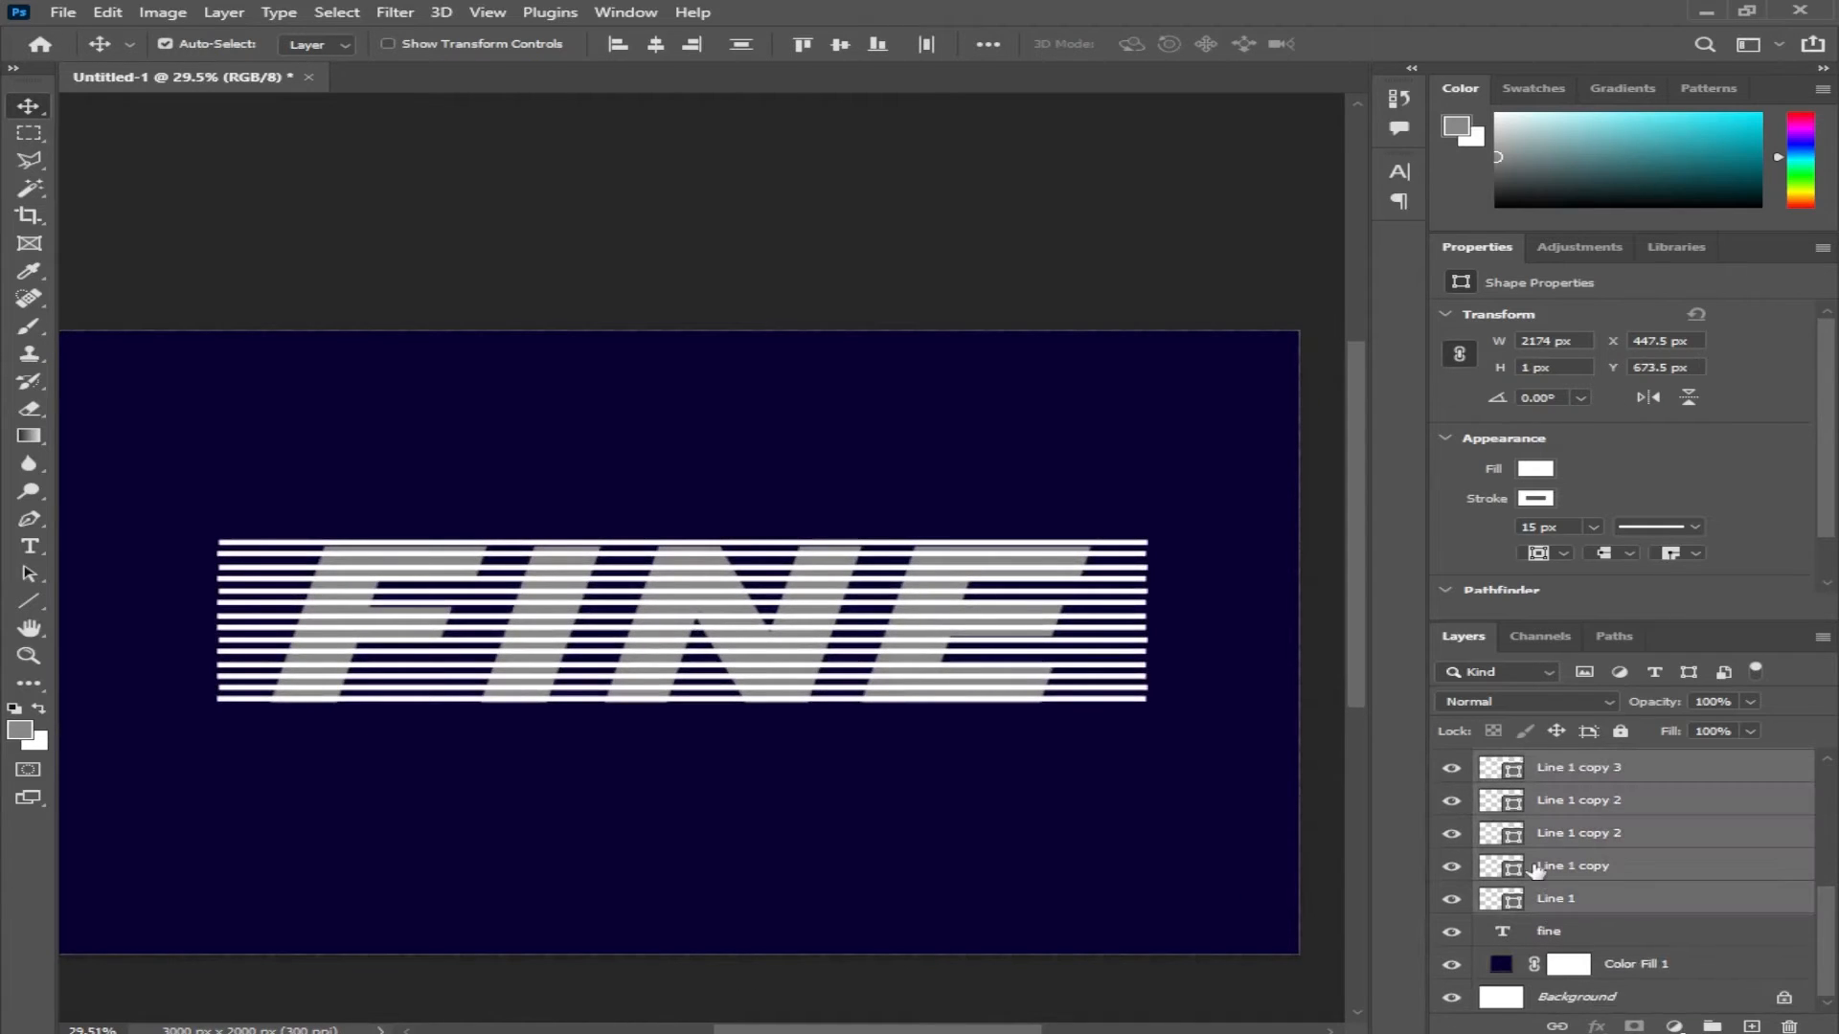
{"action": "key", "text": "ctrl+e"}
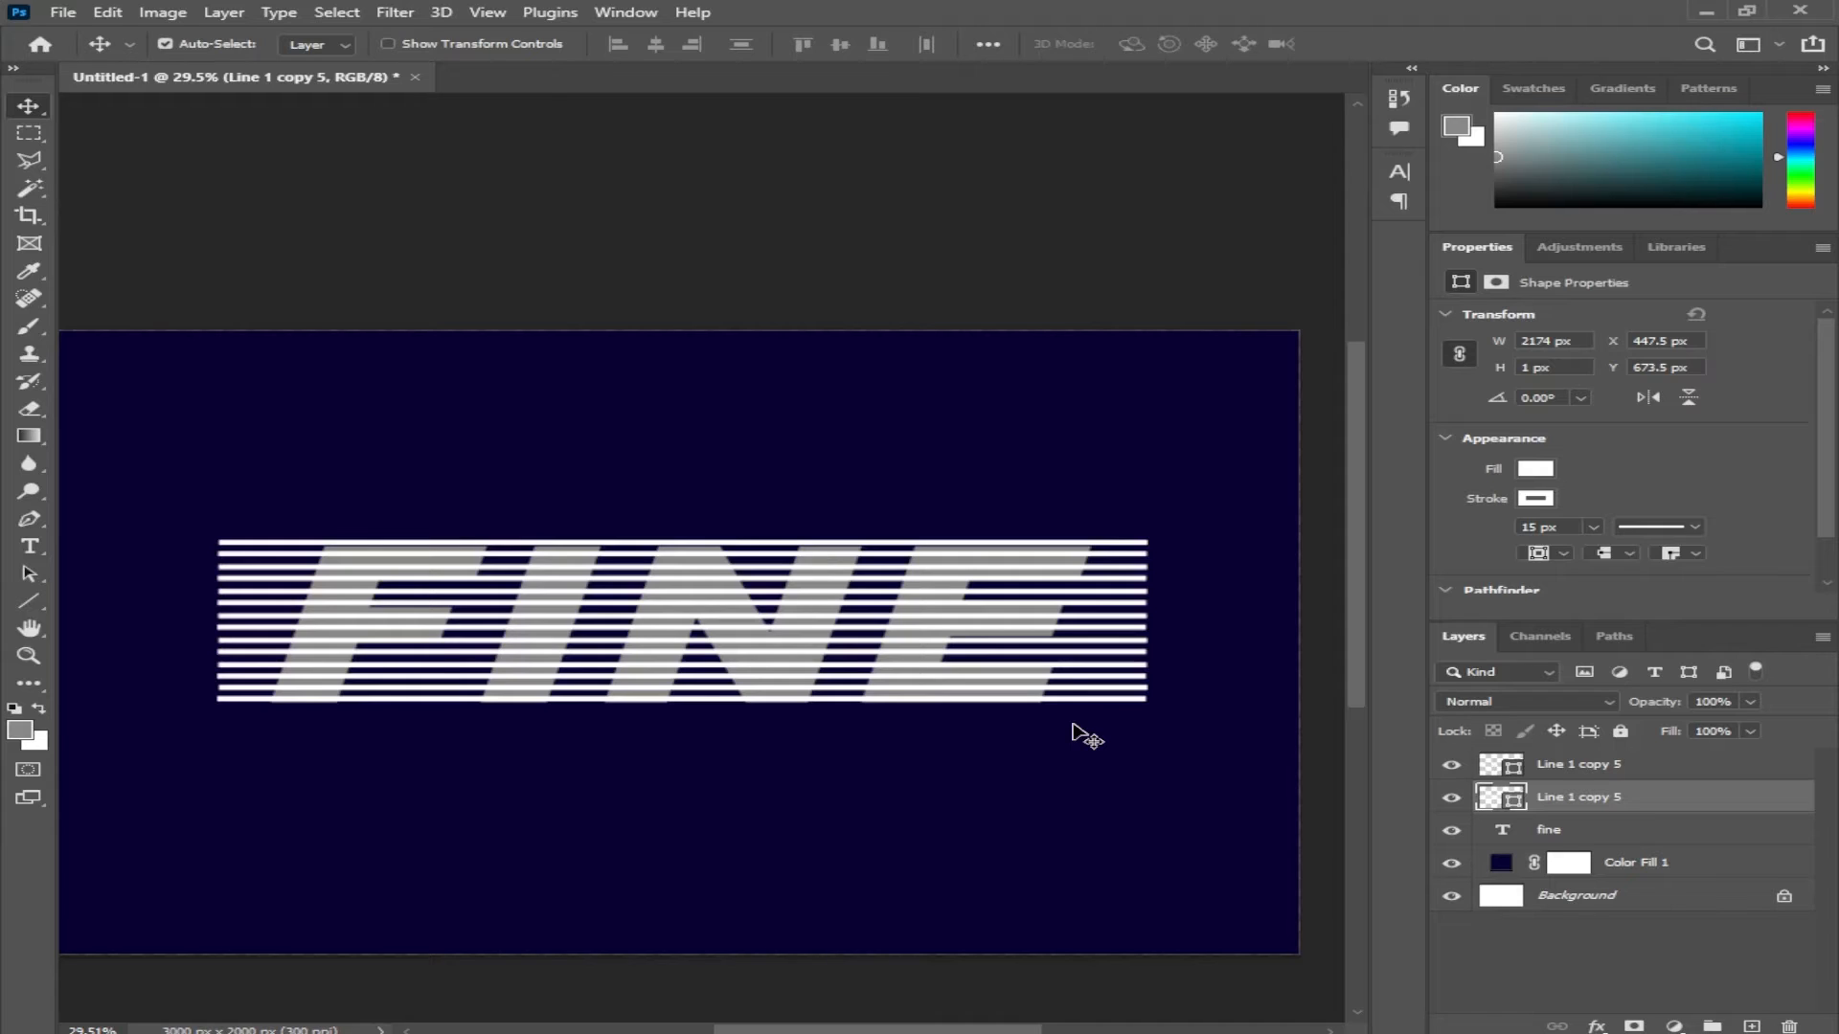
{"action": "left_click", "coordinate": [1597, 766], "text": "shift"}
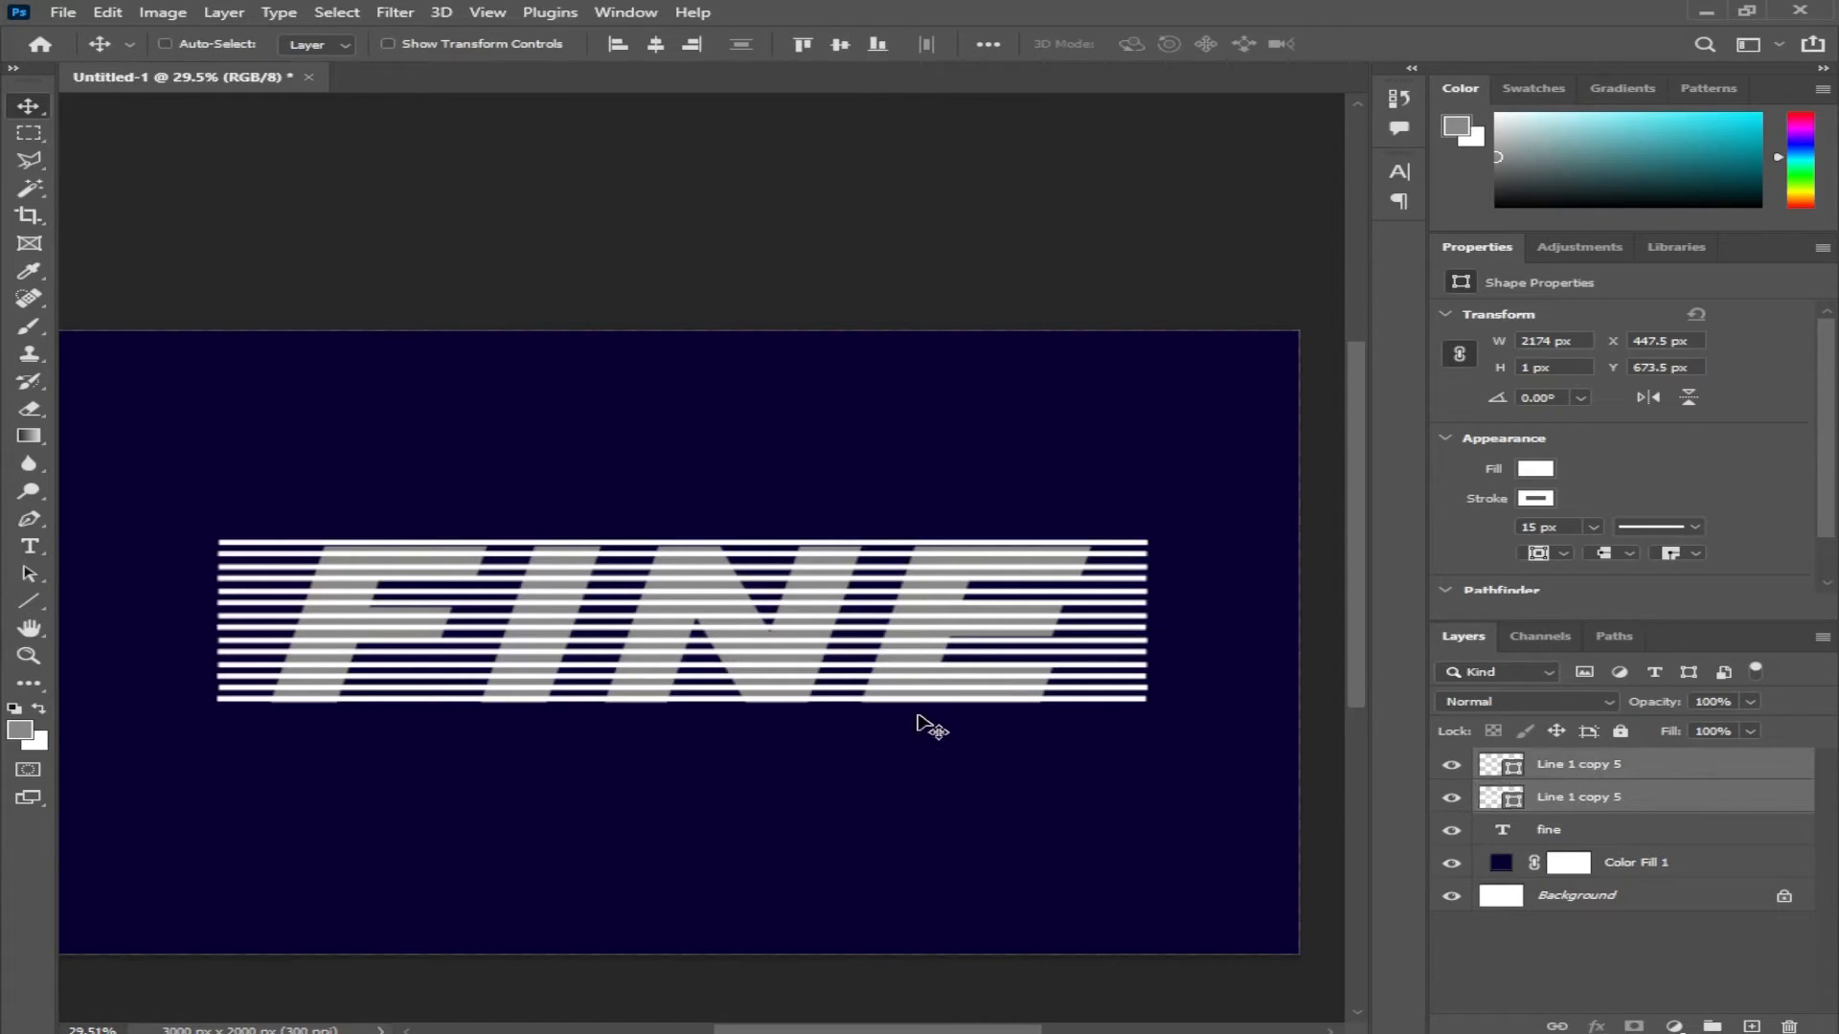
{"action": "key", "text": "ctrl+e"}
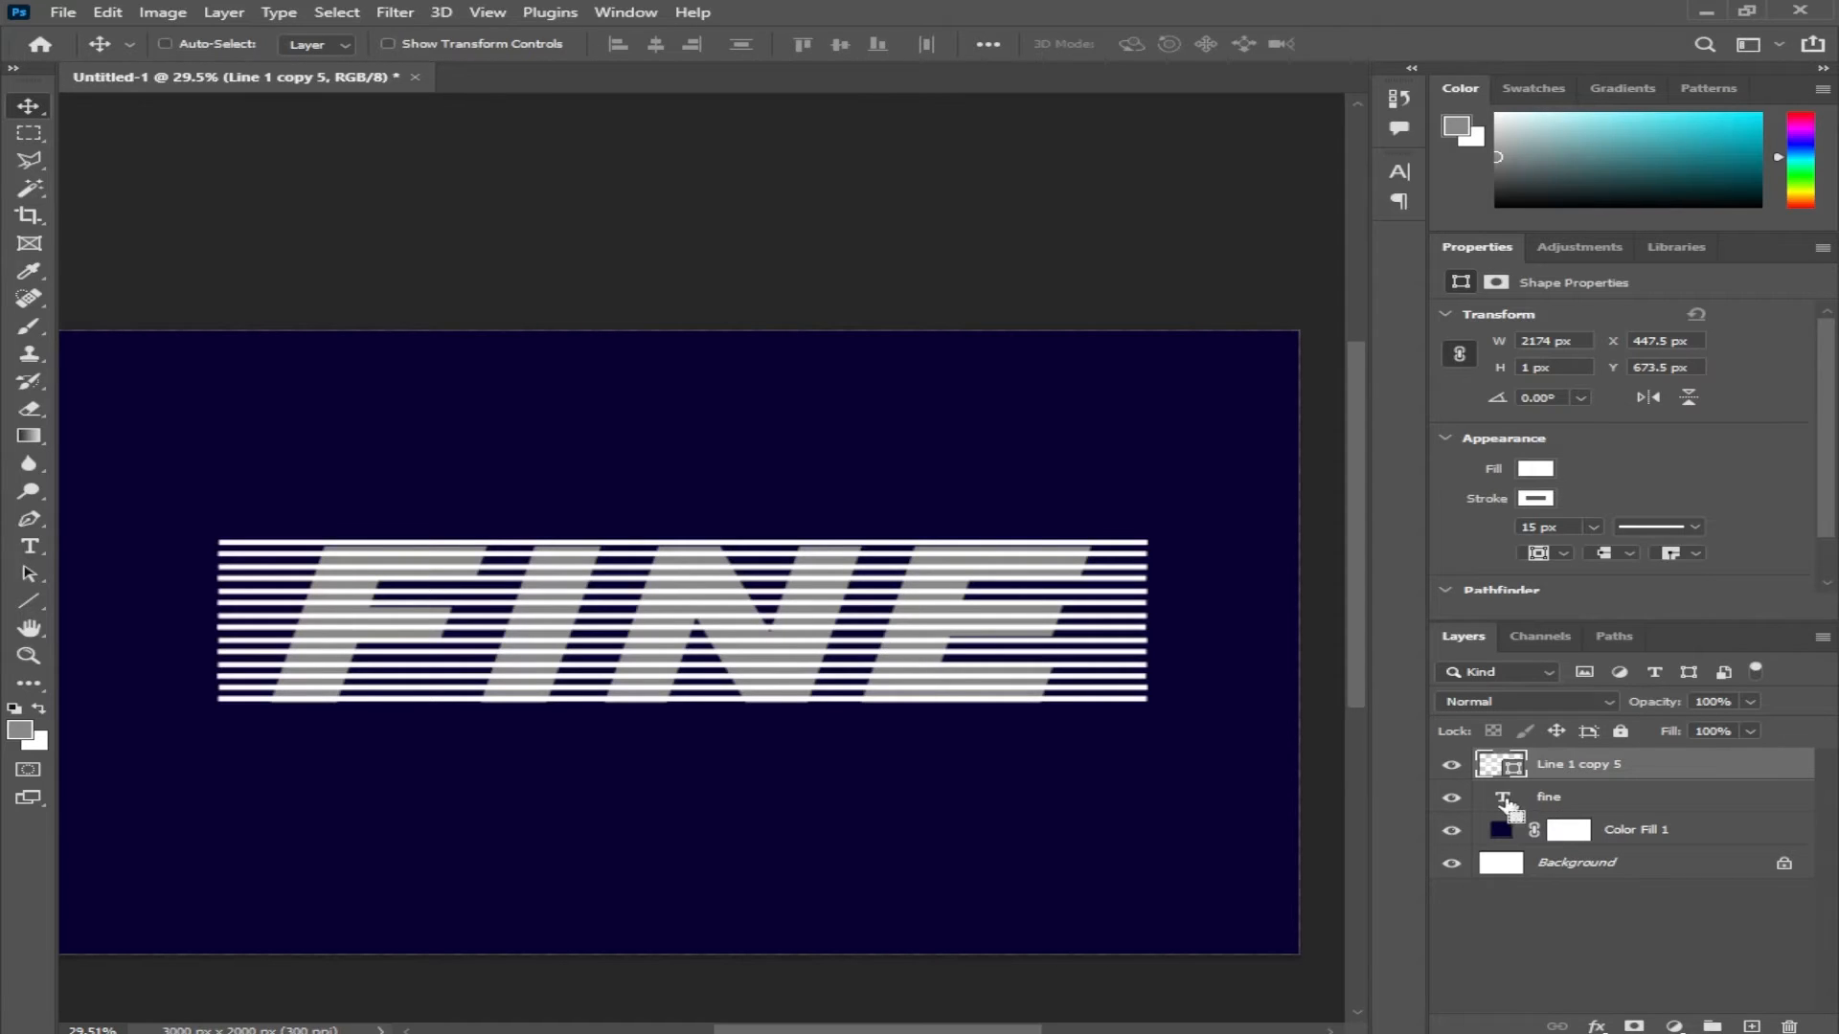
Try masking the merged line layer with the outline of the FINE text, and delete that mask
{"action": "left_click", "coordinate": [1544, 801]}
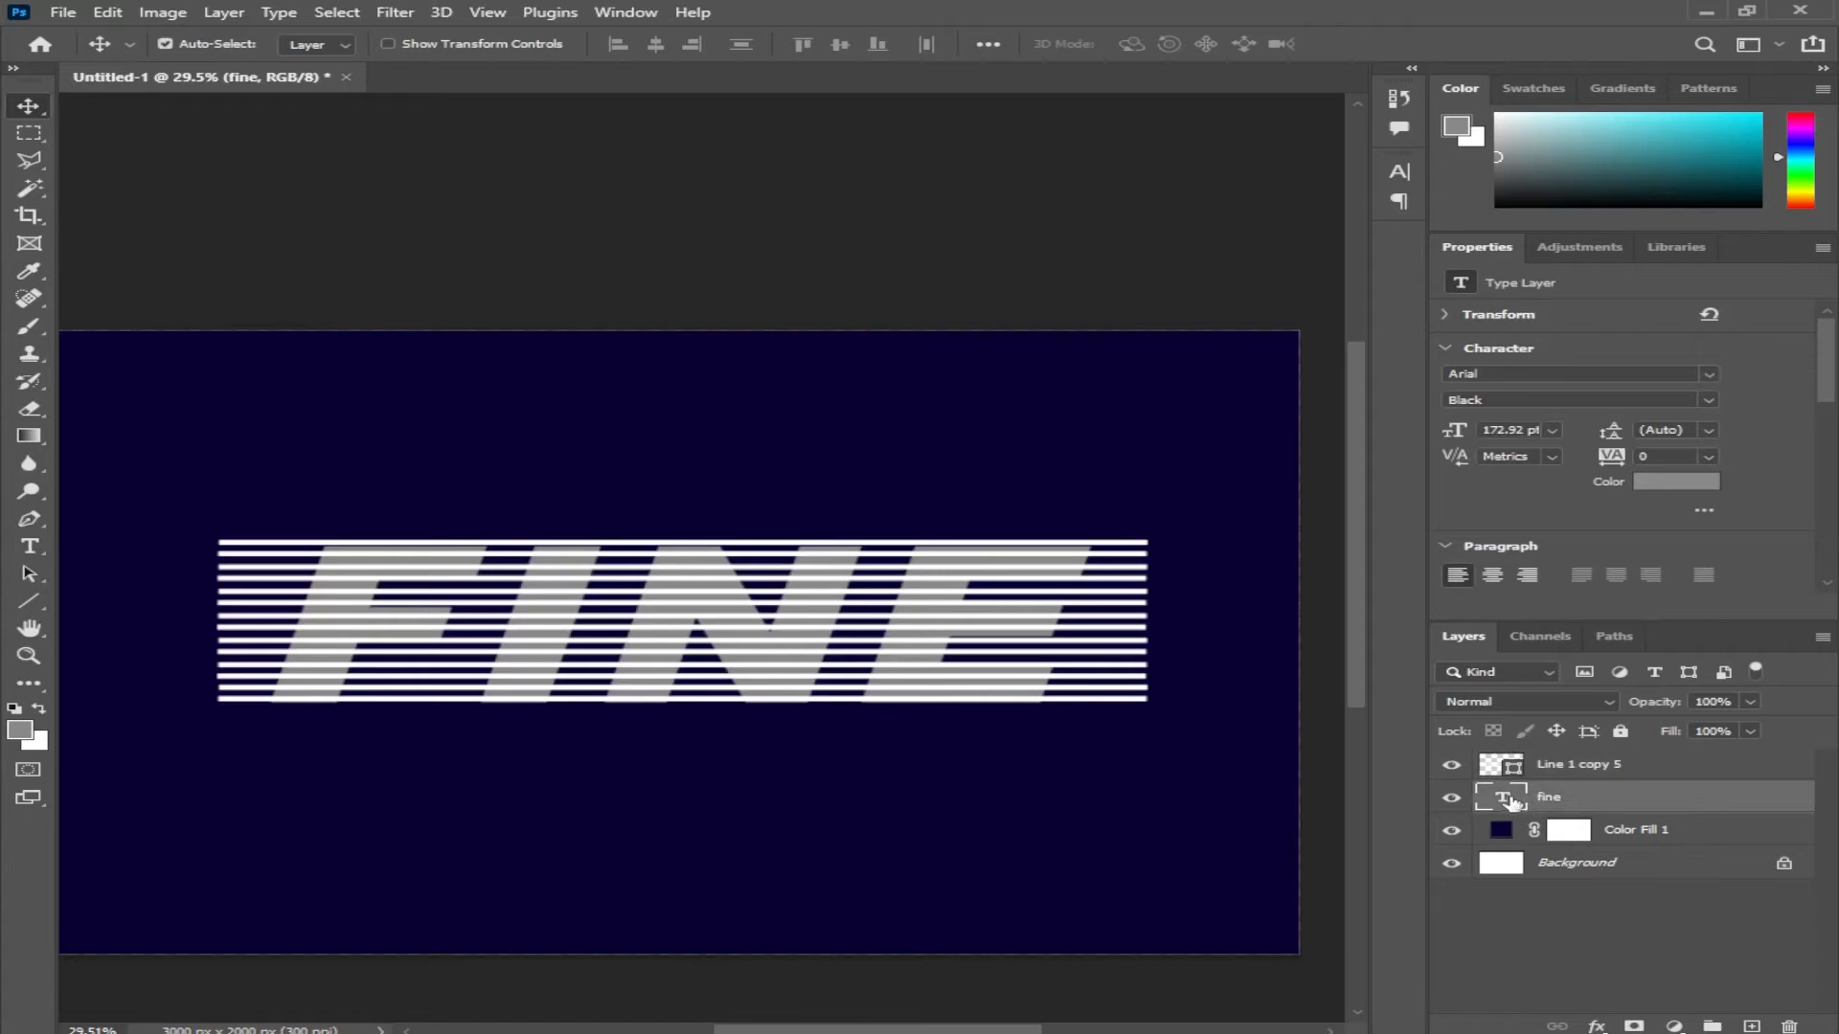
{"action": "left_click", "coordinate": [1510, 804], "text": "ctrl"}
{"action": "left_click", "coordinate": [1571, 767]}
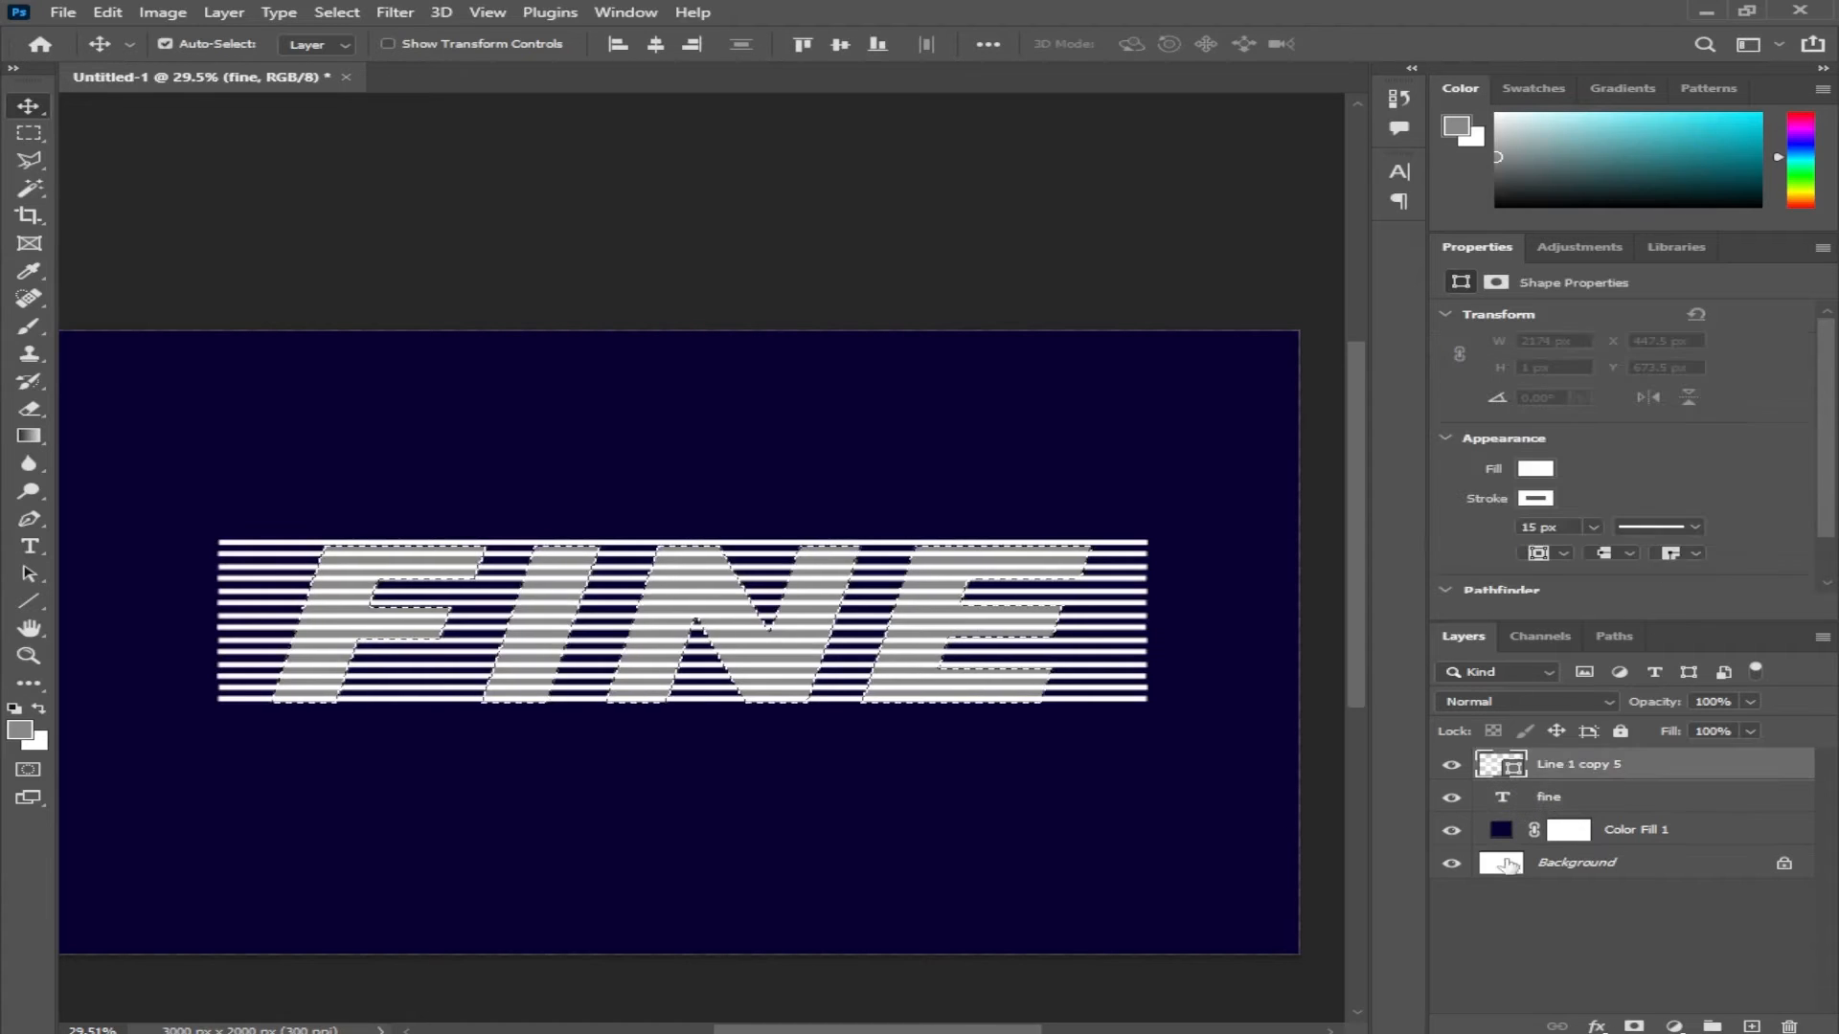
{"action": "left_click", "coordinate": [1634, 1026]}
{"action": "right_click", "coordinate": [1566, 764]}
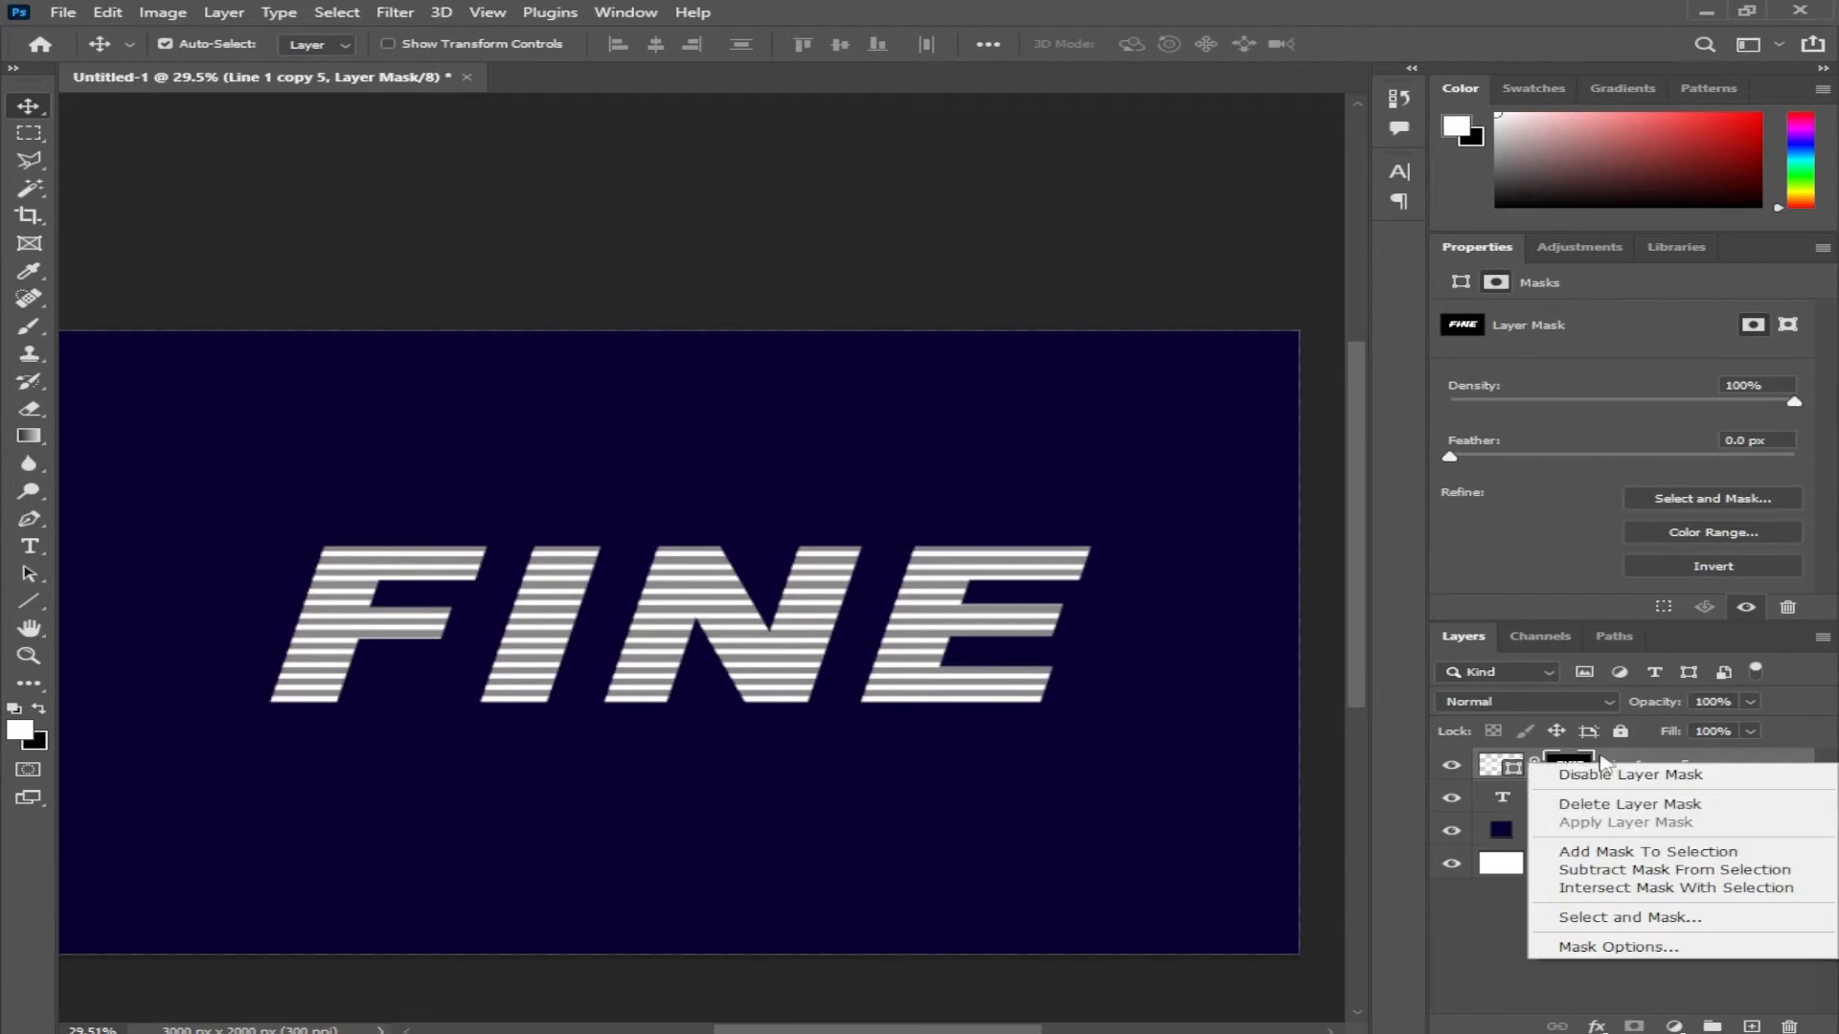
{"action": "left_click", "coordinate": [1617, 808]}
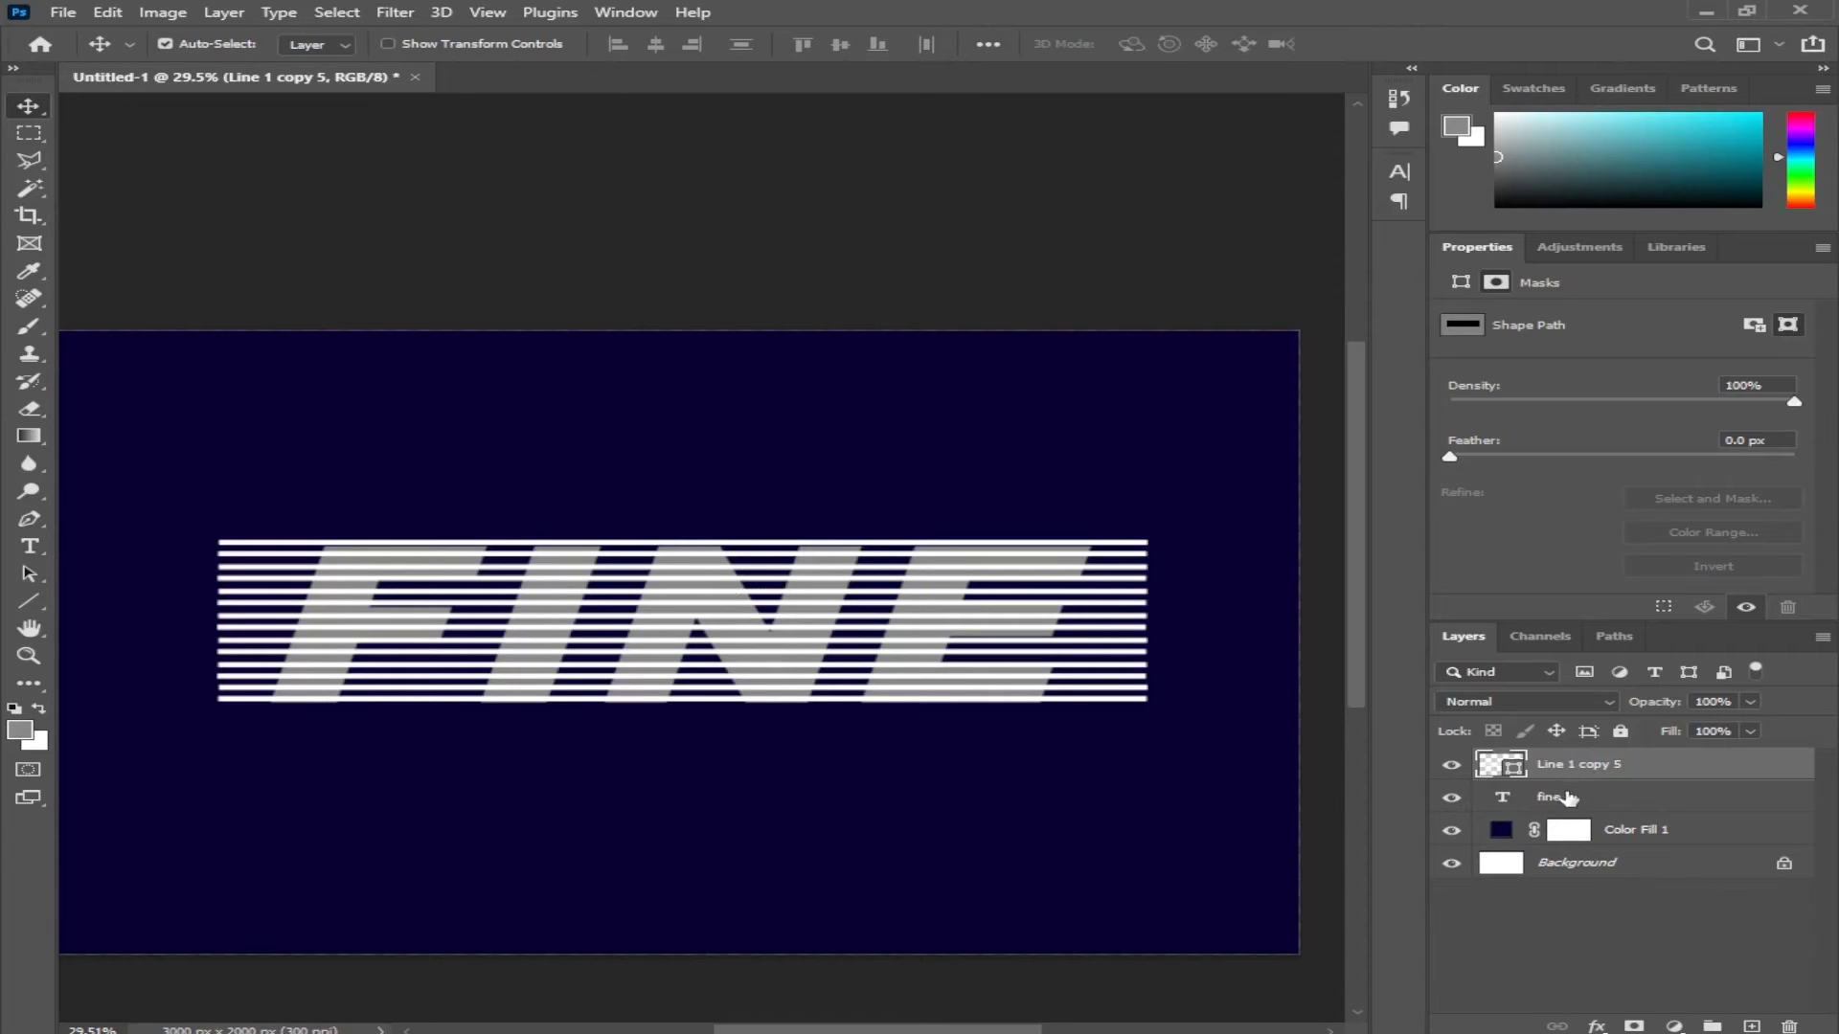
Try to apply a FINE-shaped layer mask permanently to the merged line shape layer, and delete the mask
{"action": "left_click", "coordinate": [1502, 799], "text": "ctrl"}
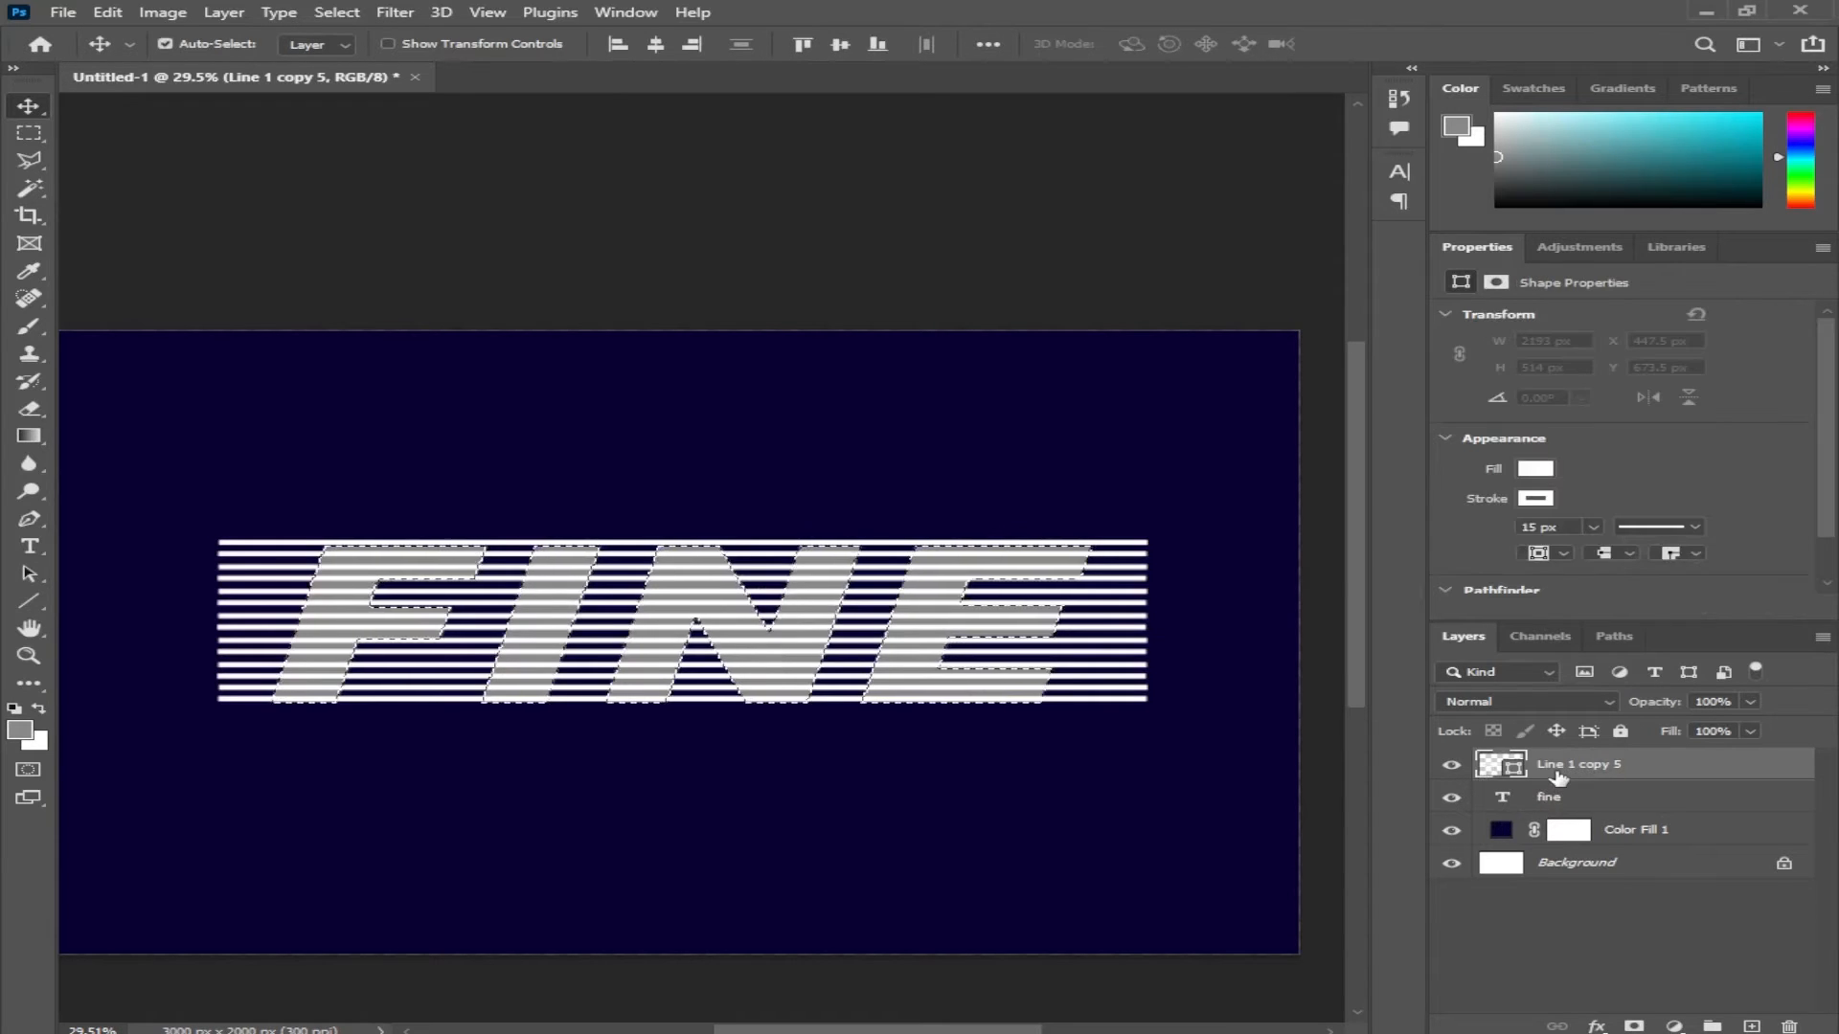
{"action": "left_click", "coordinate": [1634, 1026]}
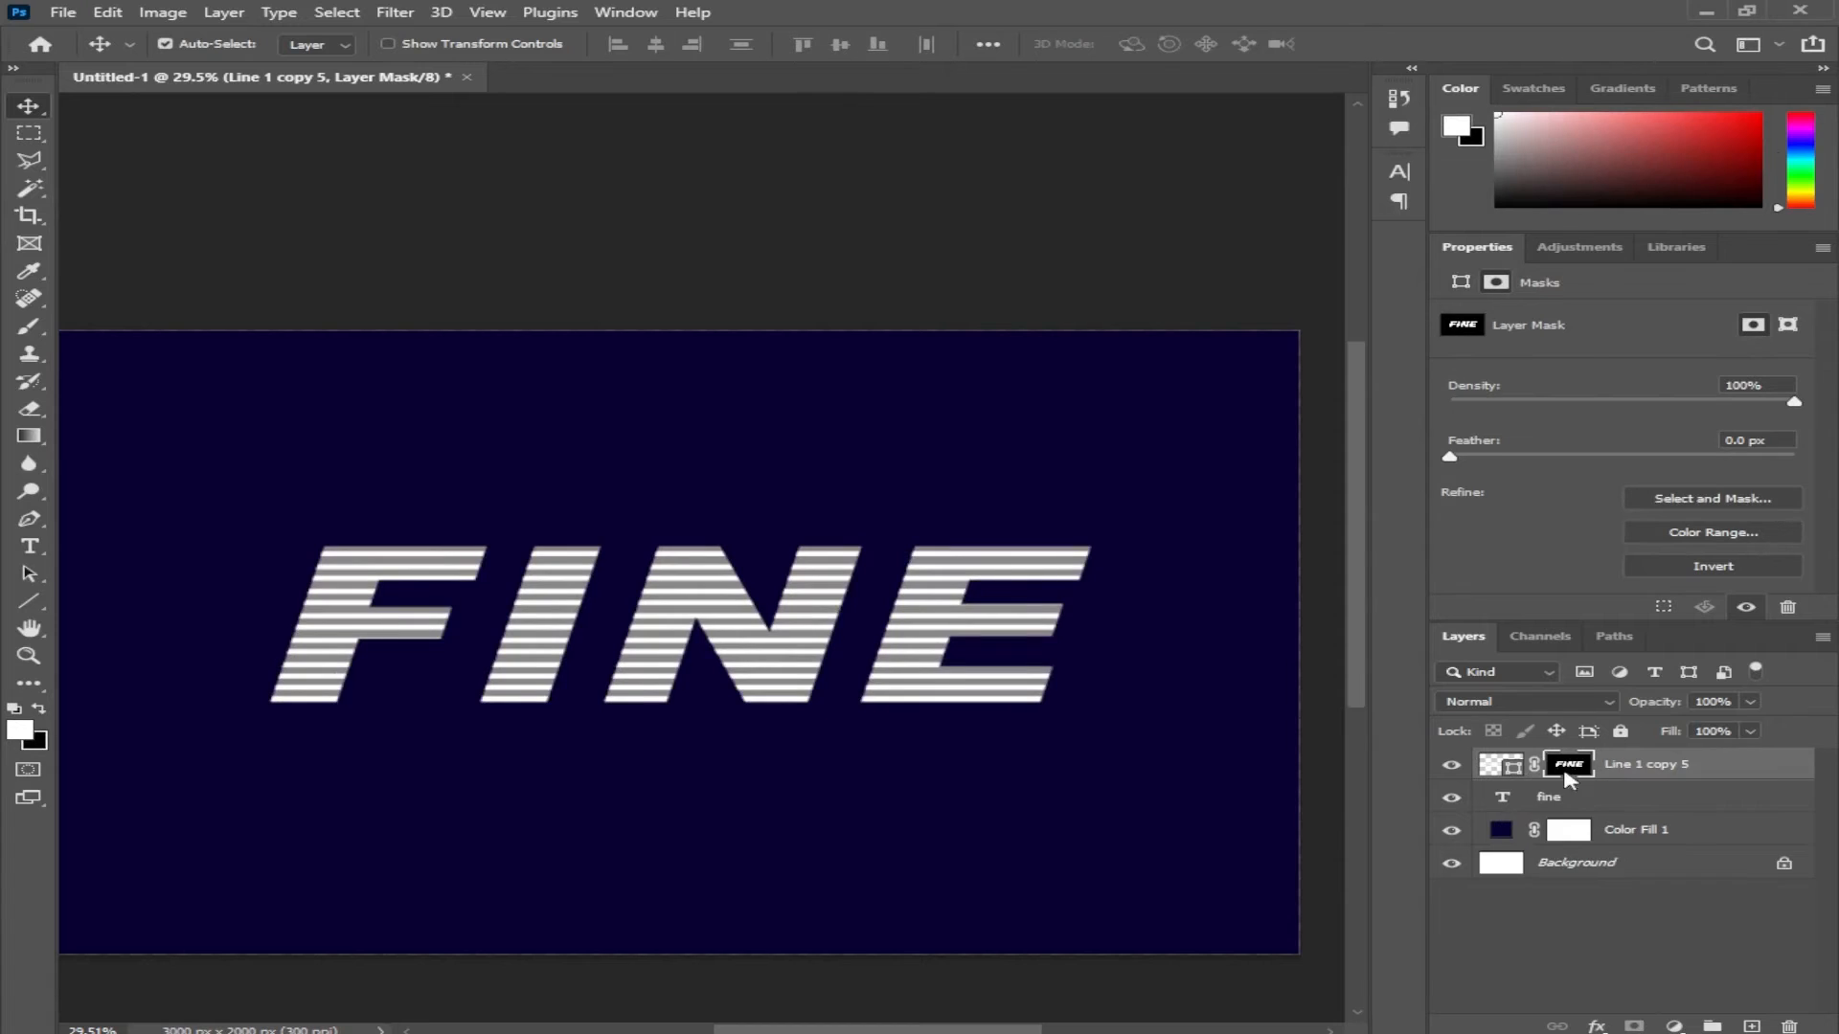
{"action": "right_click", "coordinate": [1568, 763]}
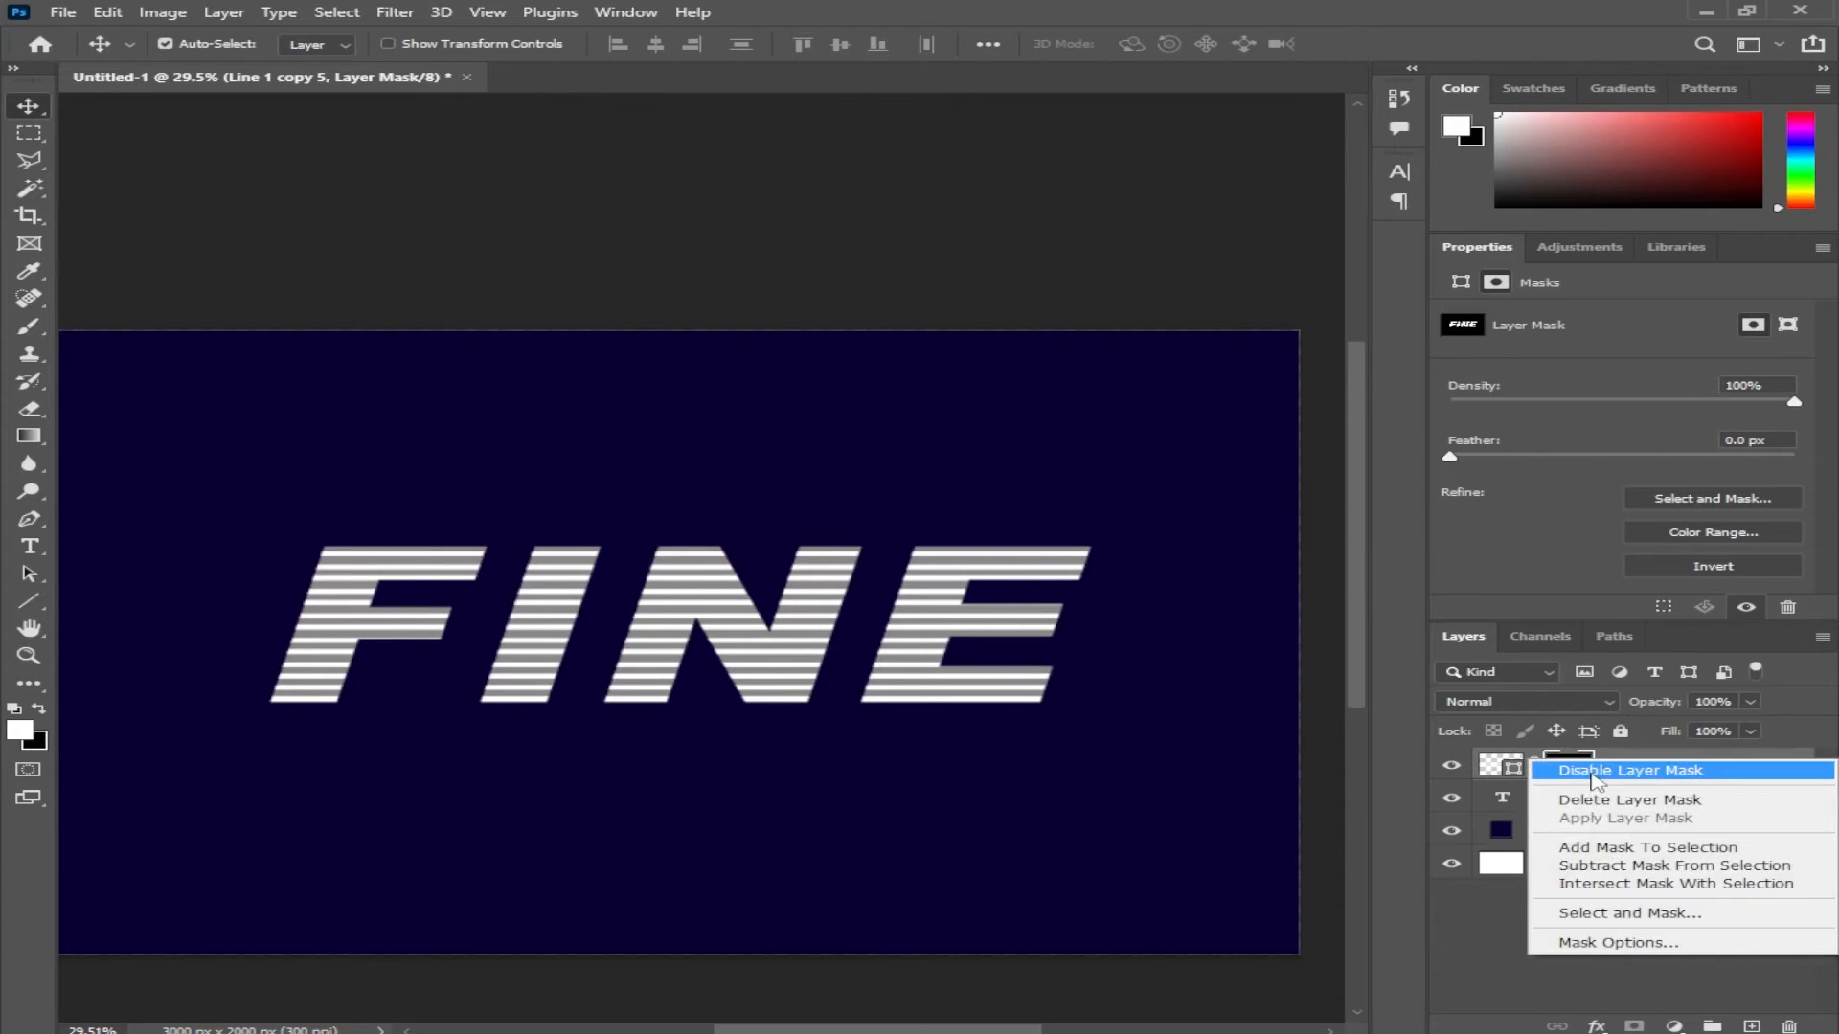
{"action": "left_click", "coordinate": [1574, 966]}
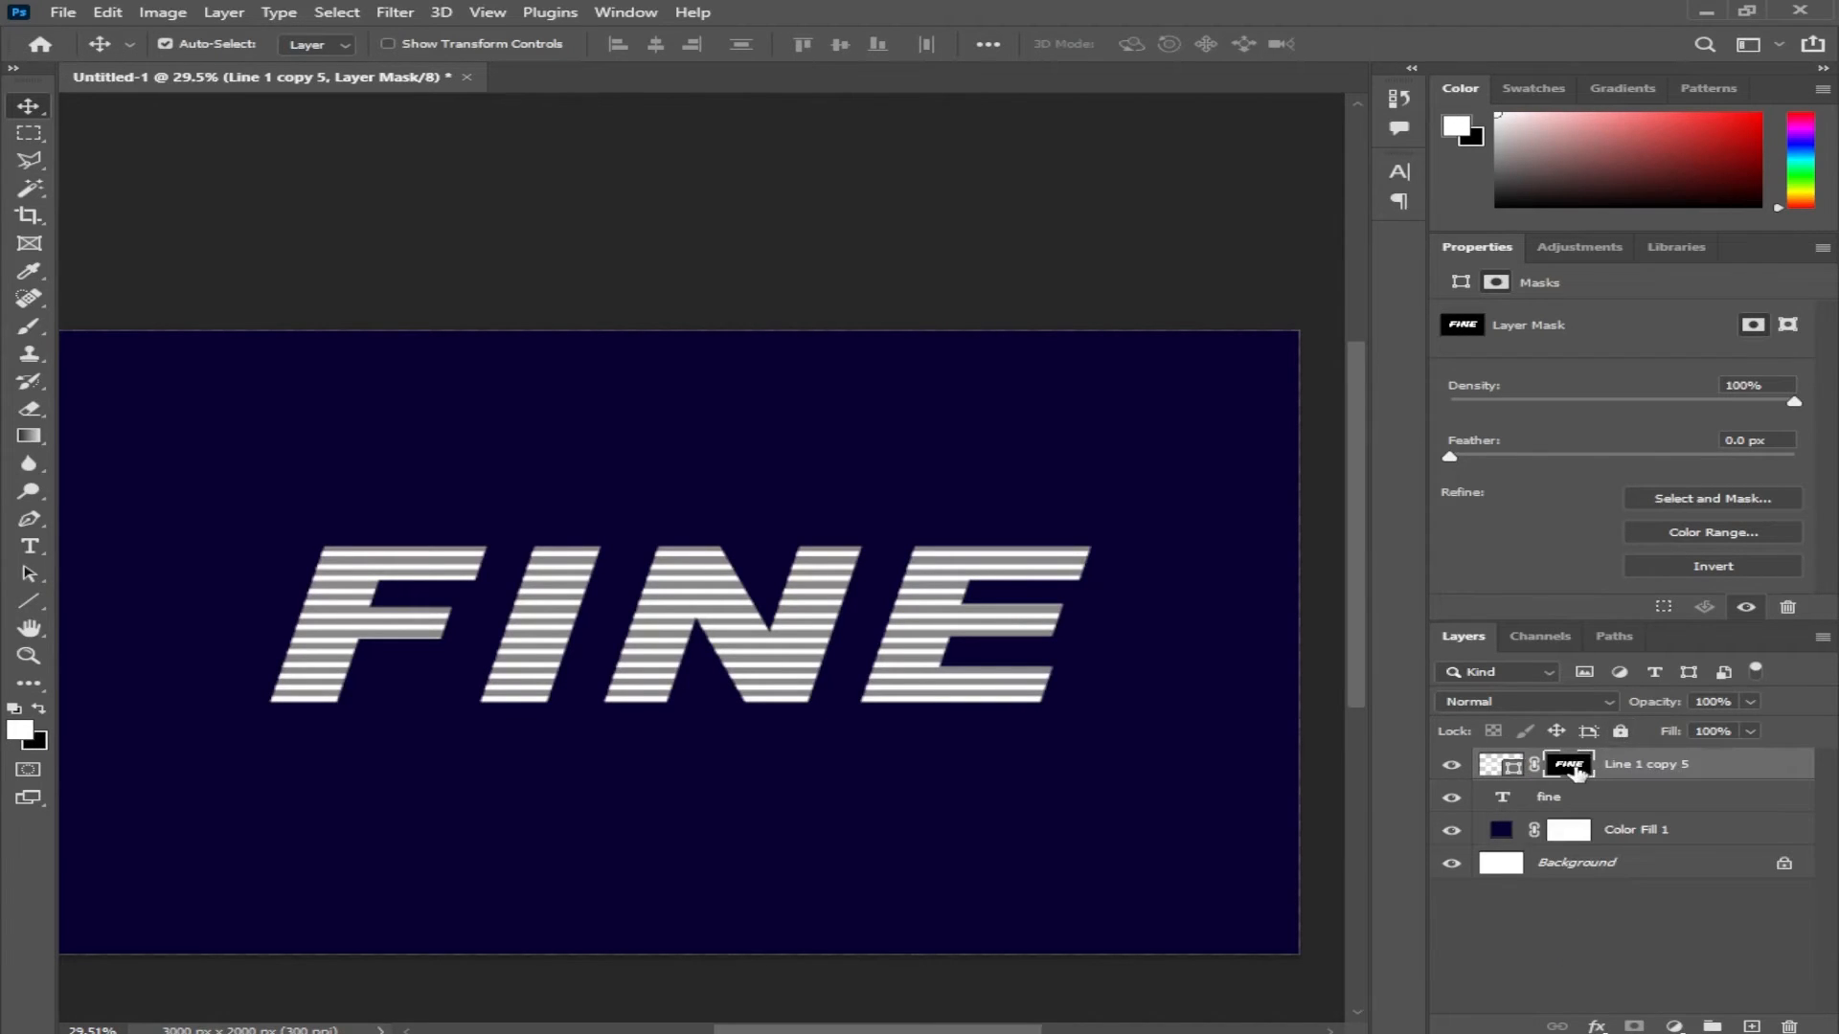
{"action": "right_click", "coordinate": [1571, 766]}
{"action": "left_click", "coordinate": [1489, 922]}
{"action": "left_click", "coordinate": [1513, 771]}
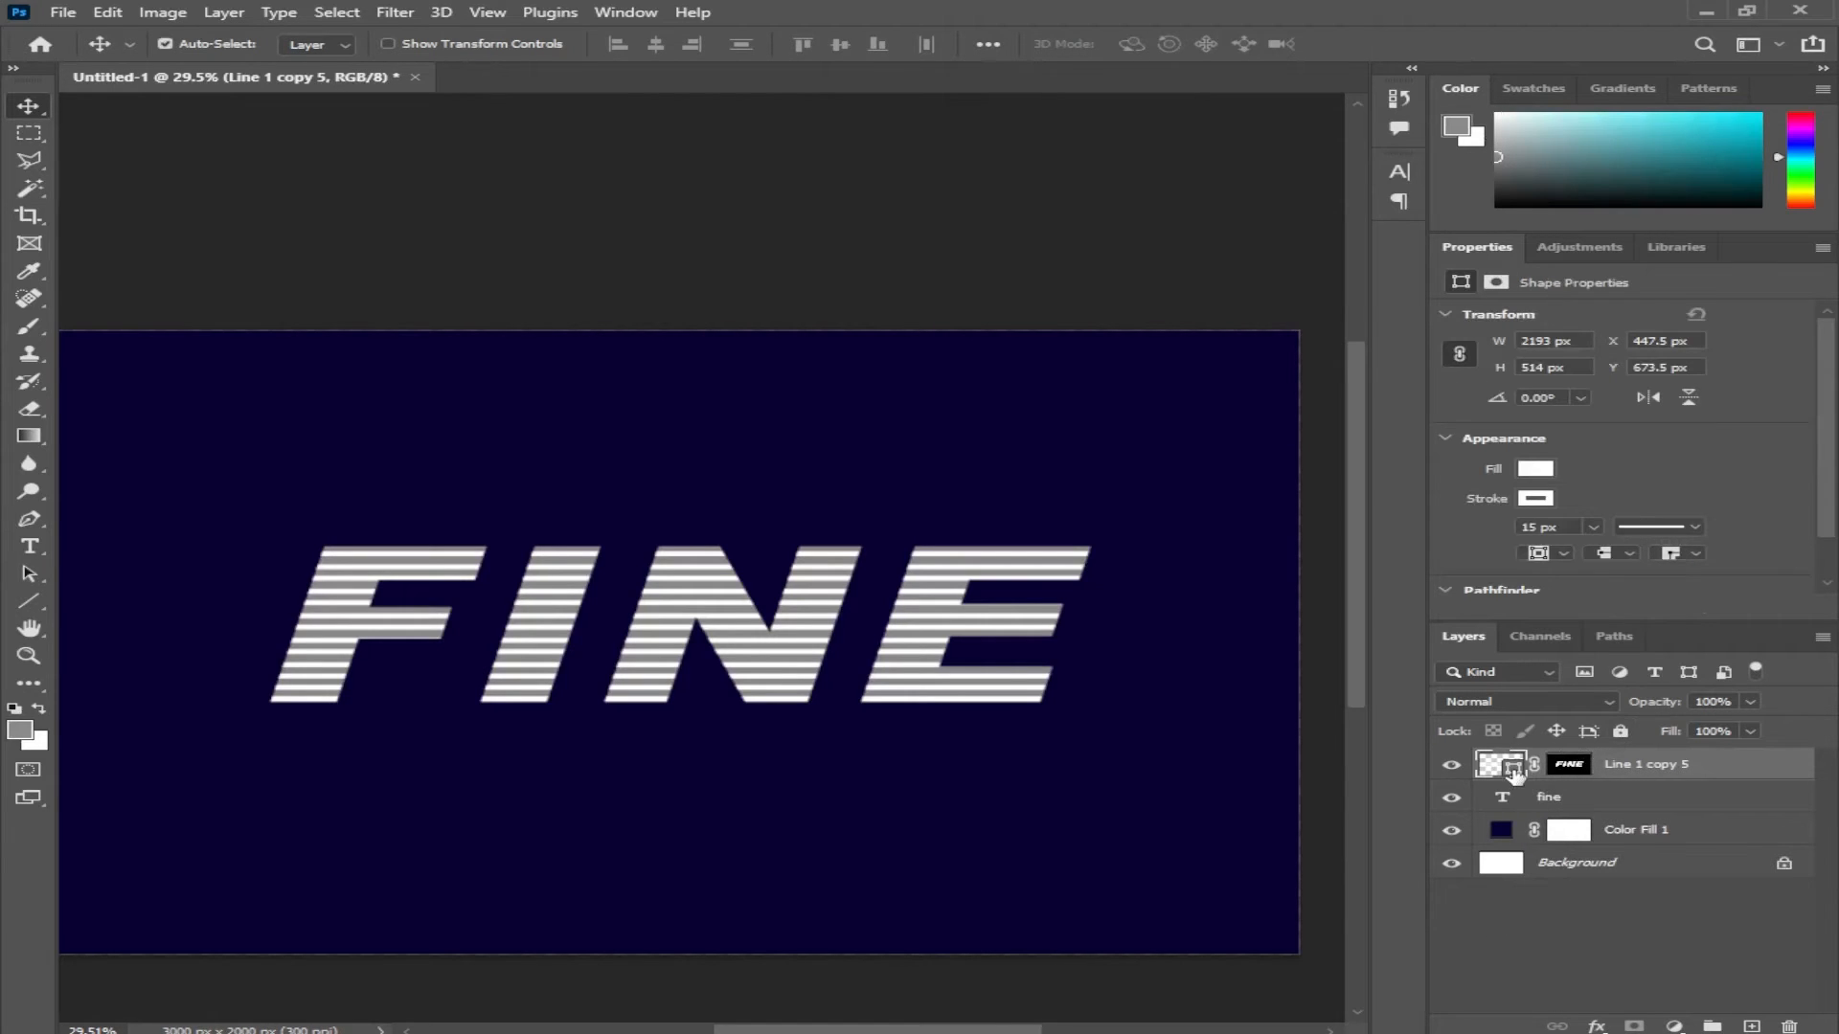
{"action": "left_click", "coordinate": [1588, 770]}
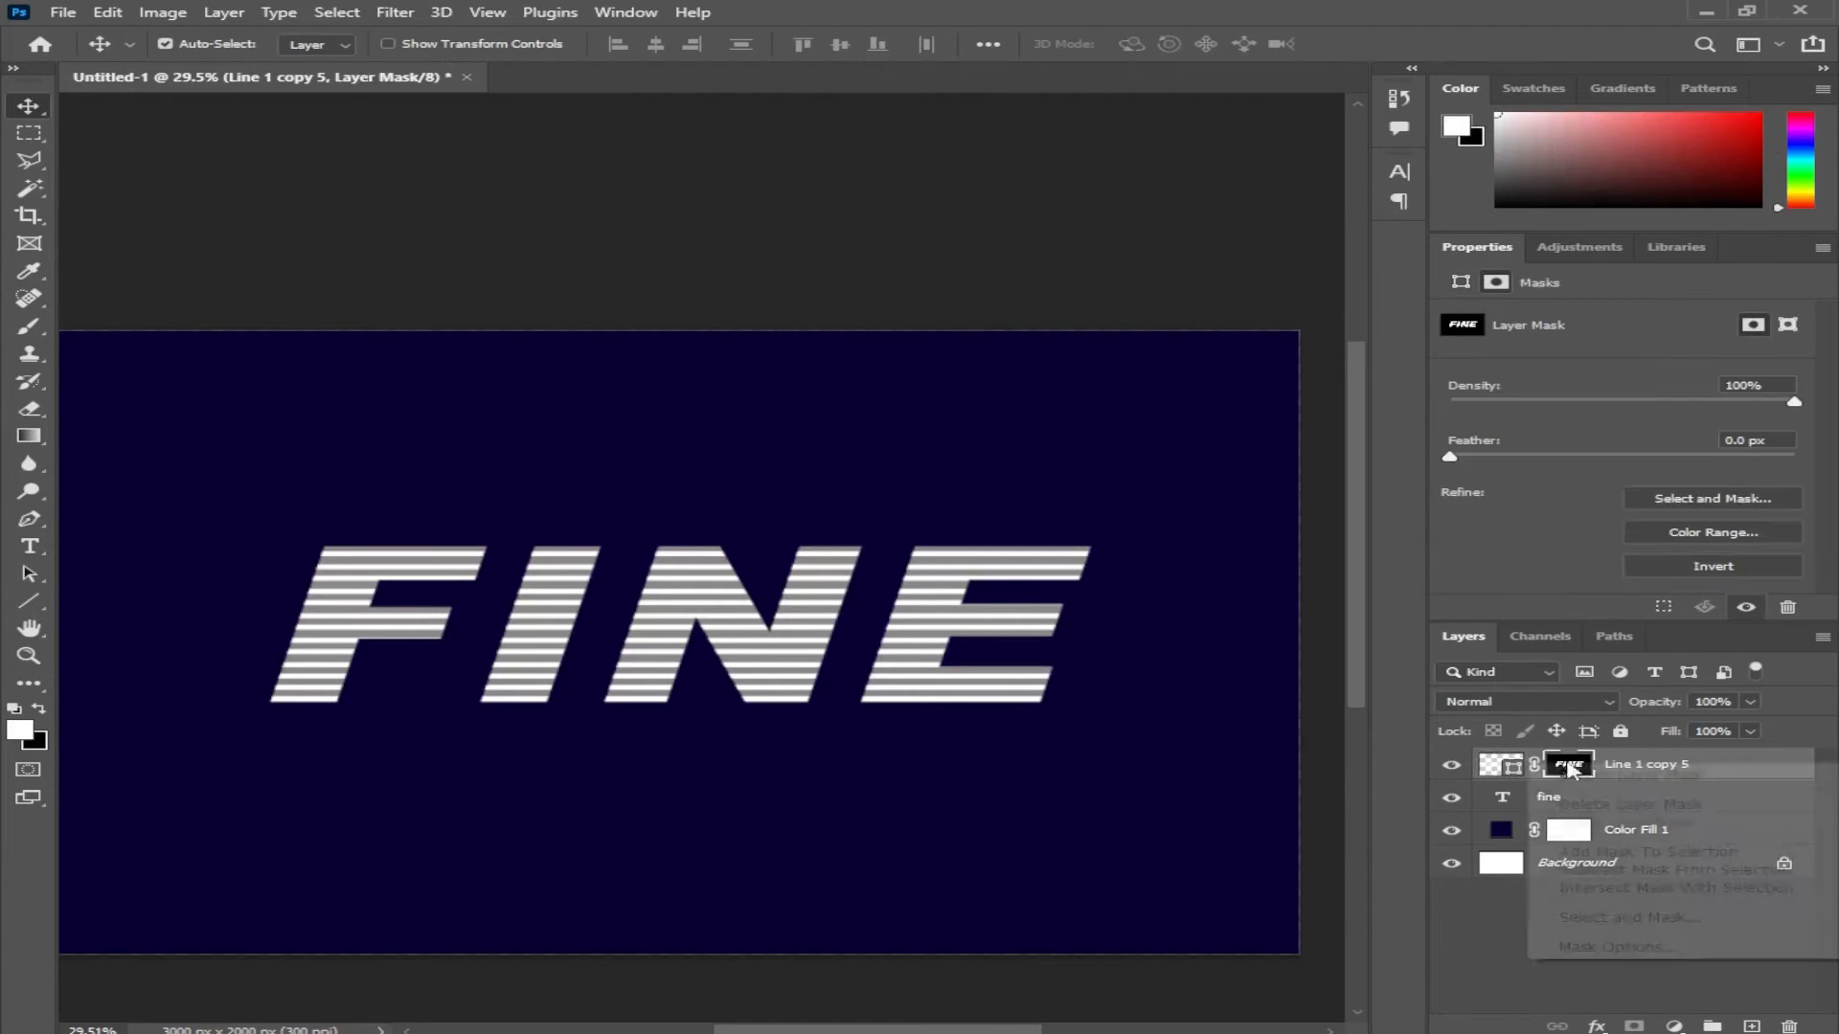
{"action": "right_click", "coordinate": [1588, 770]}
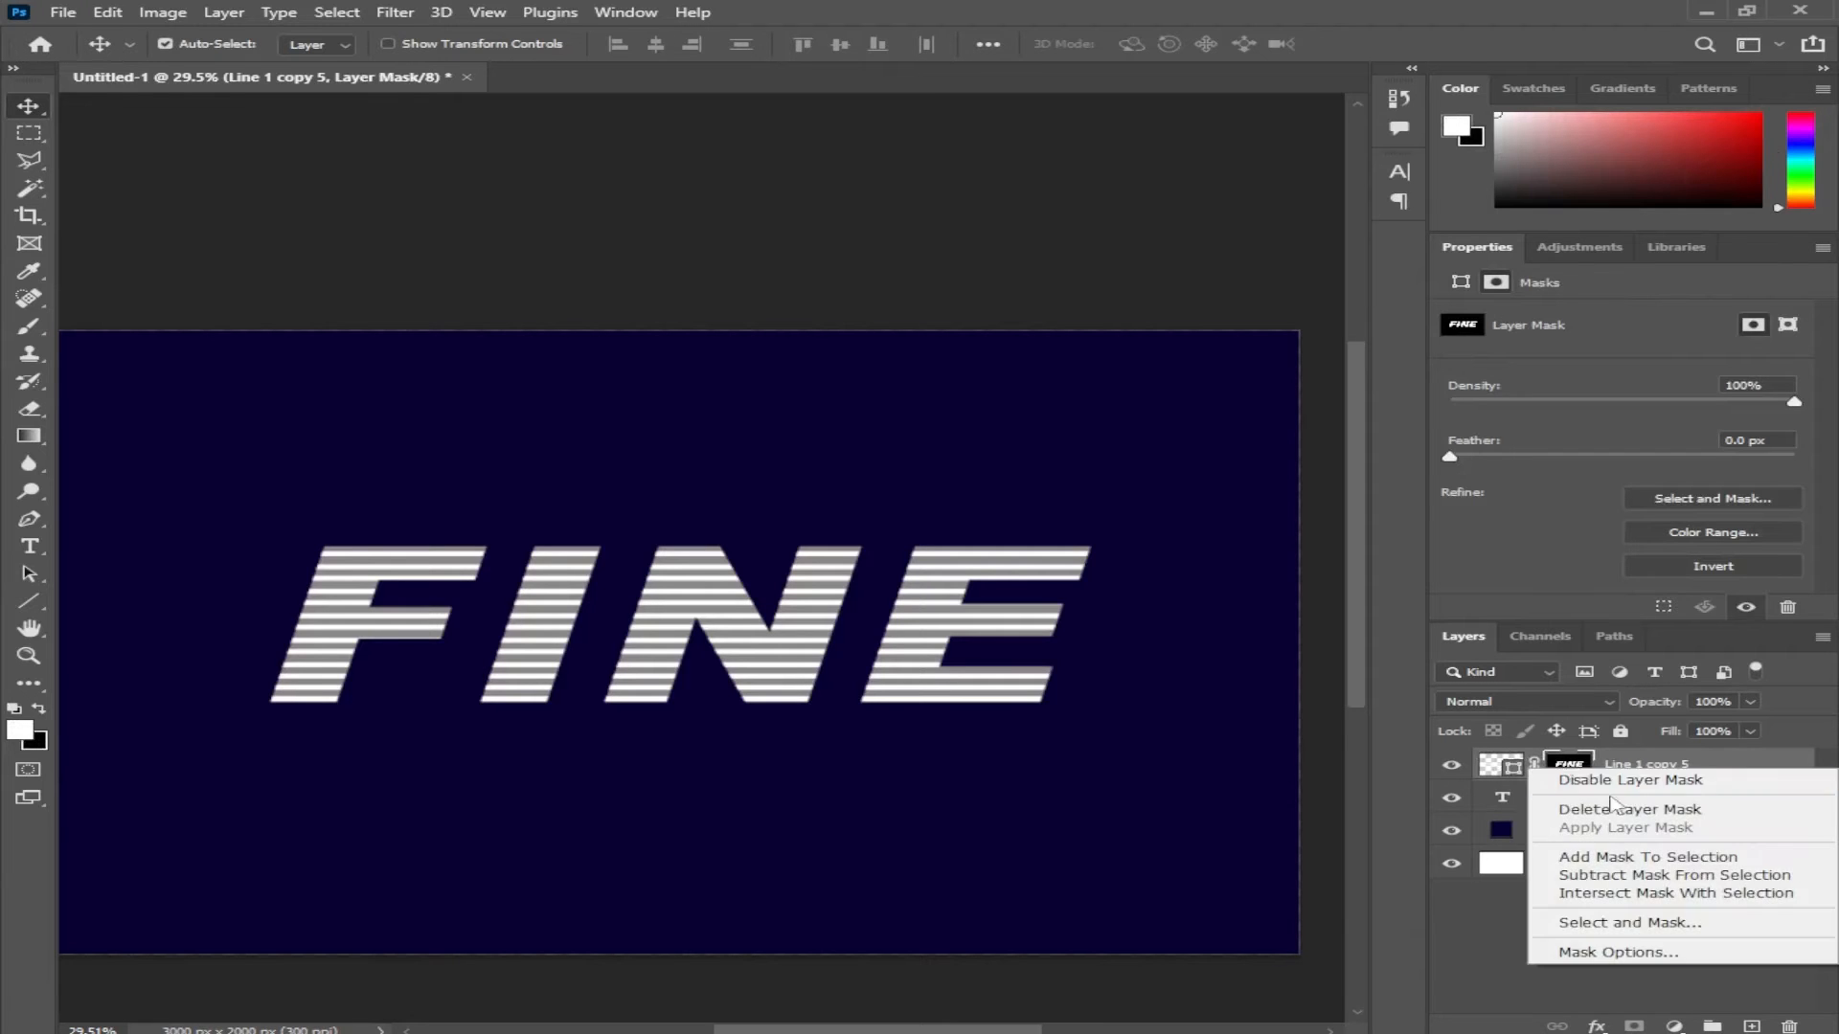
{"action": "left_click", "coordinate": [1628, 803]}
Rasterize the merged line layer into a pixel layer
{"action": "right_click", "coordinate": [1518, 770]}
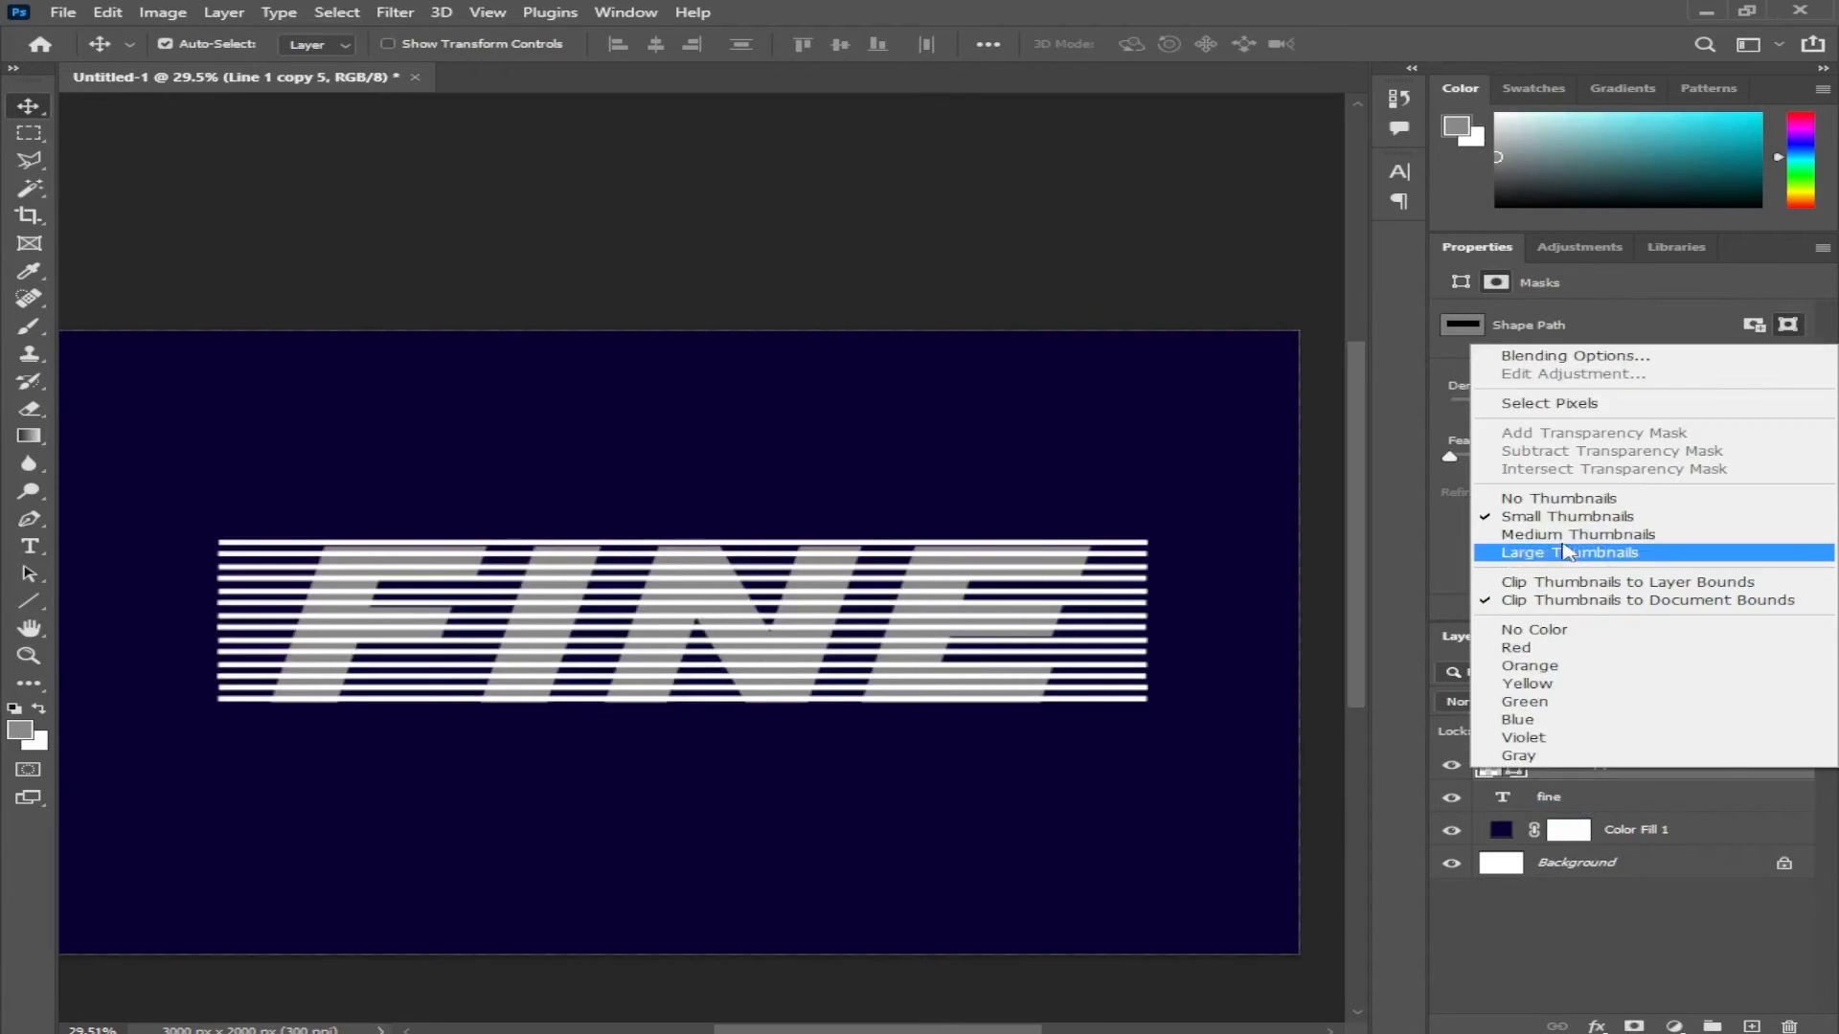
{"action": "left_click", "coordinate": [1624, 806]}
{"action": "right_click", "coordinate": [1596, 767]}
{"action": "left_click", "coordinate": [1298, 470]}
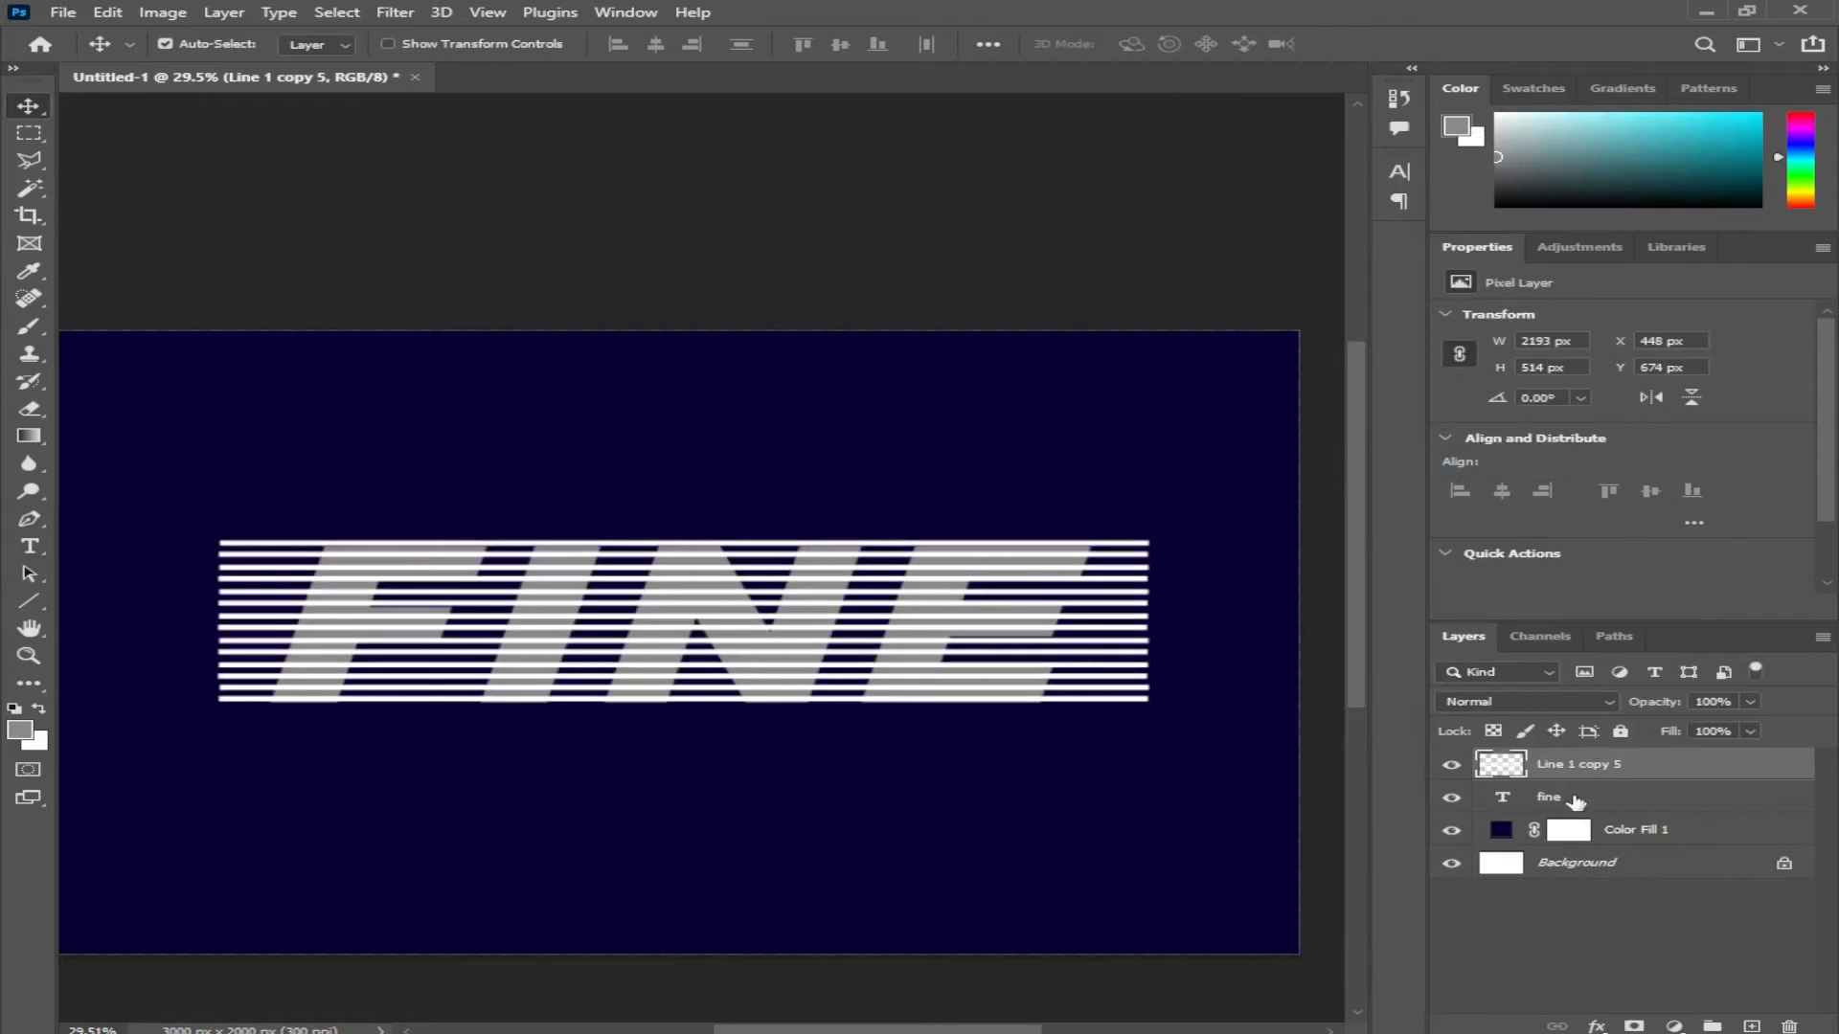
Mask the rasterized line layer with the outline of the FINE text, and hide the text layer to check the stripes
{"action": "left_click", "coordinate": [1504, 800], "text": "ctrl"}
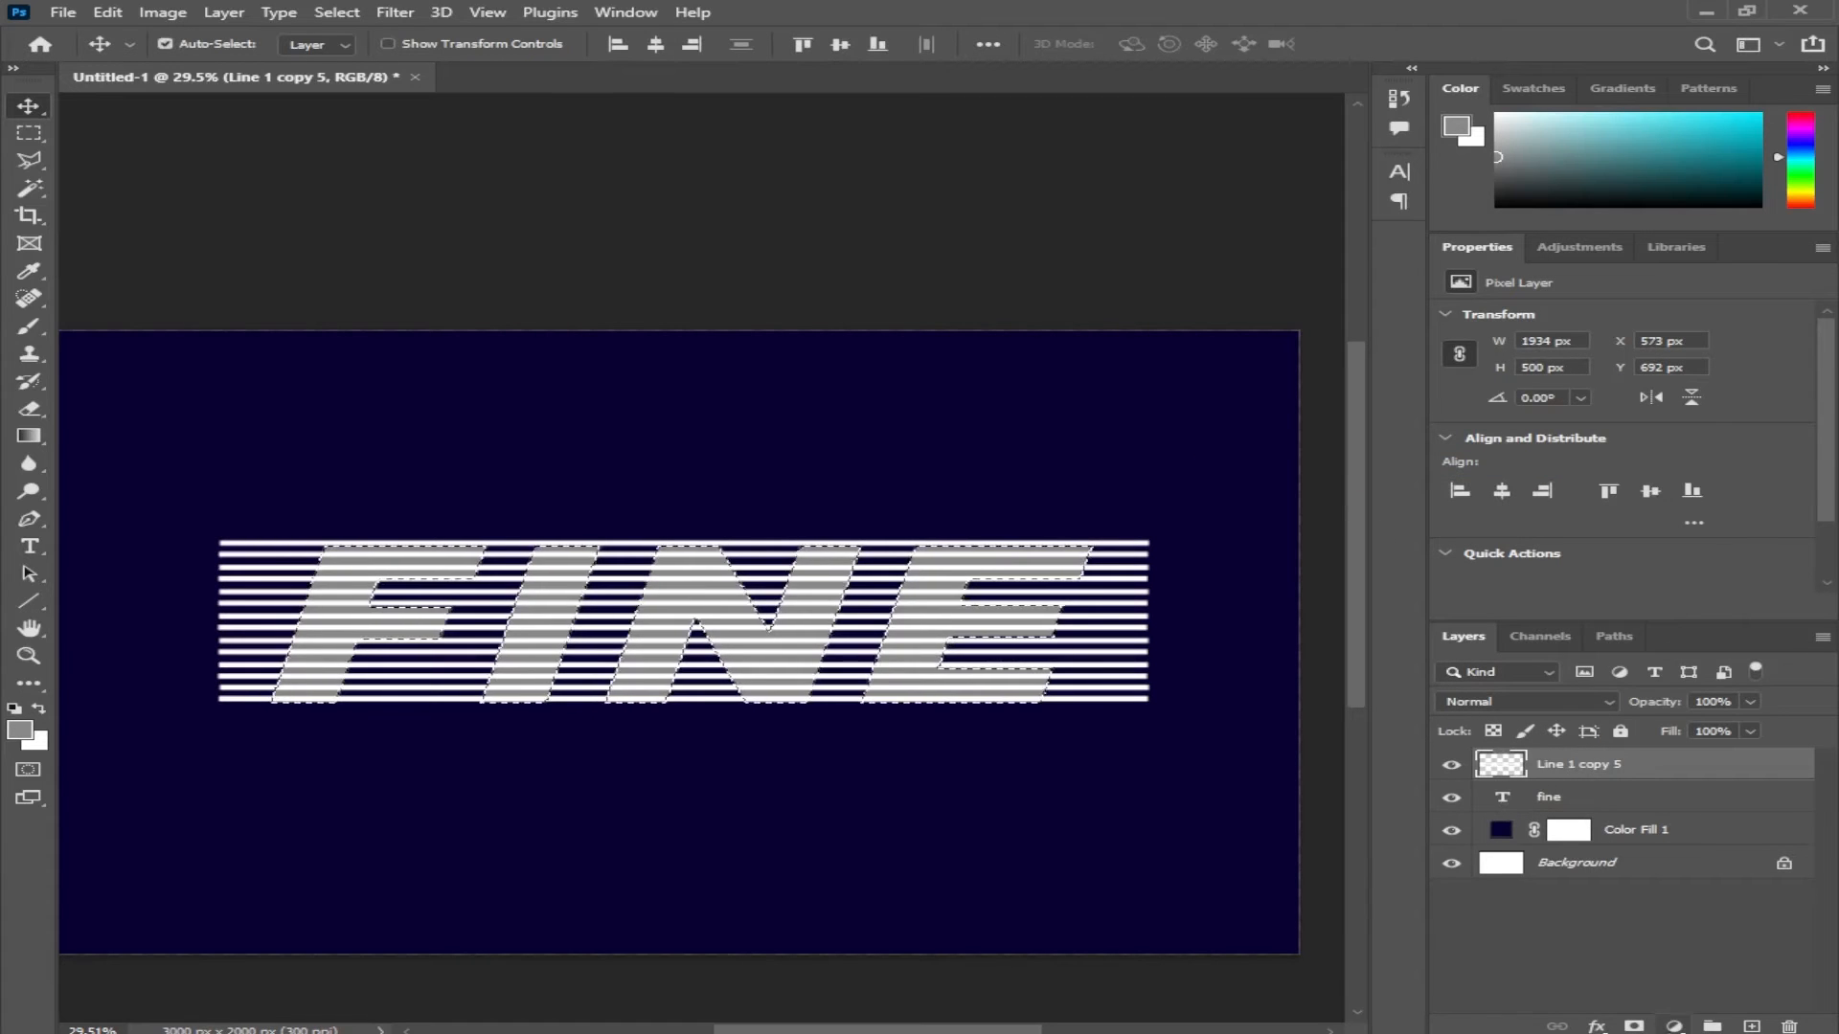
{"action": "left_click", "coordinate": [1634, 1026]}
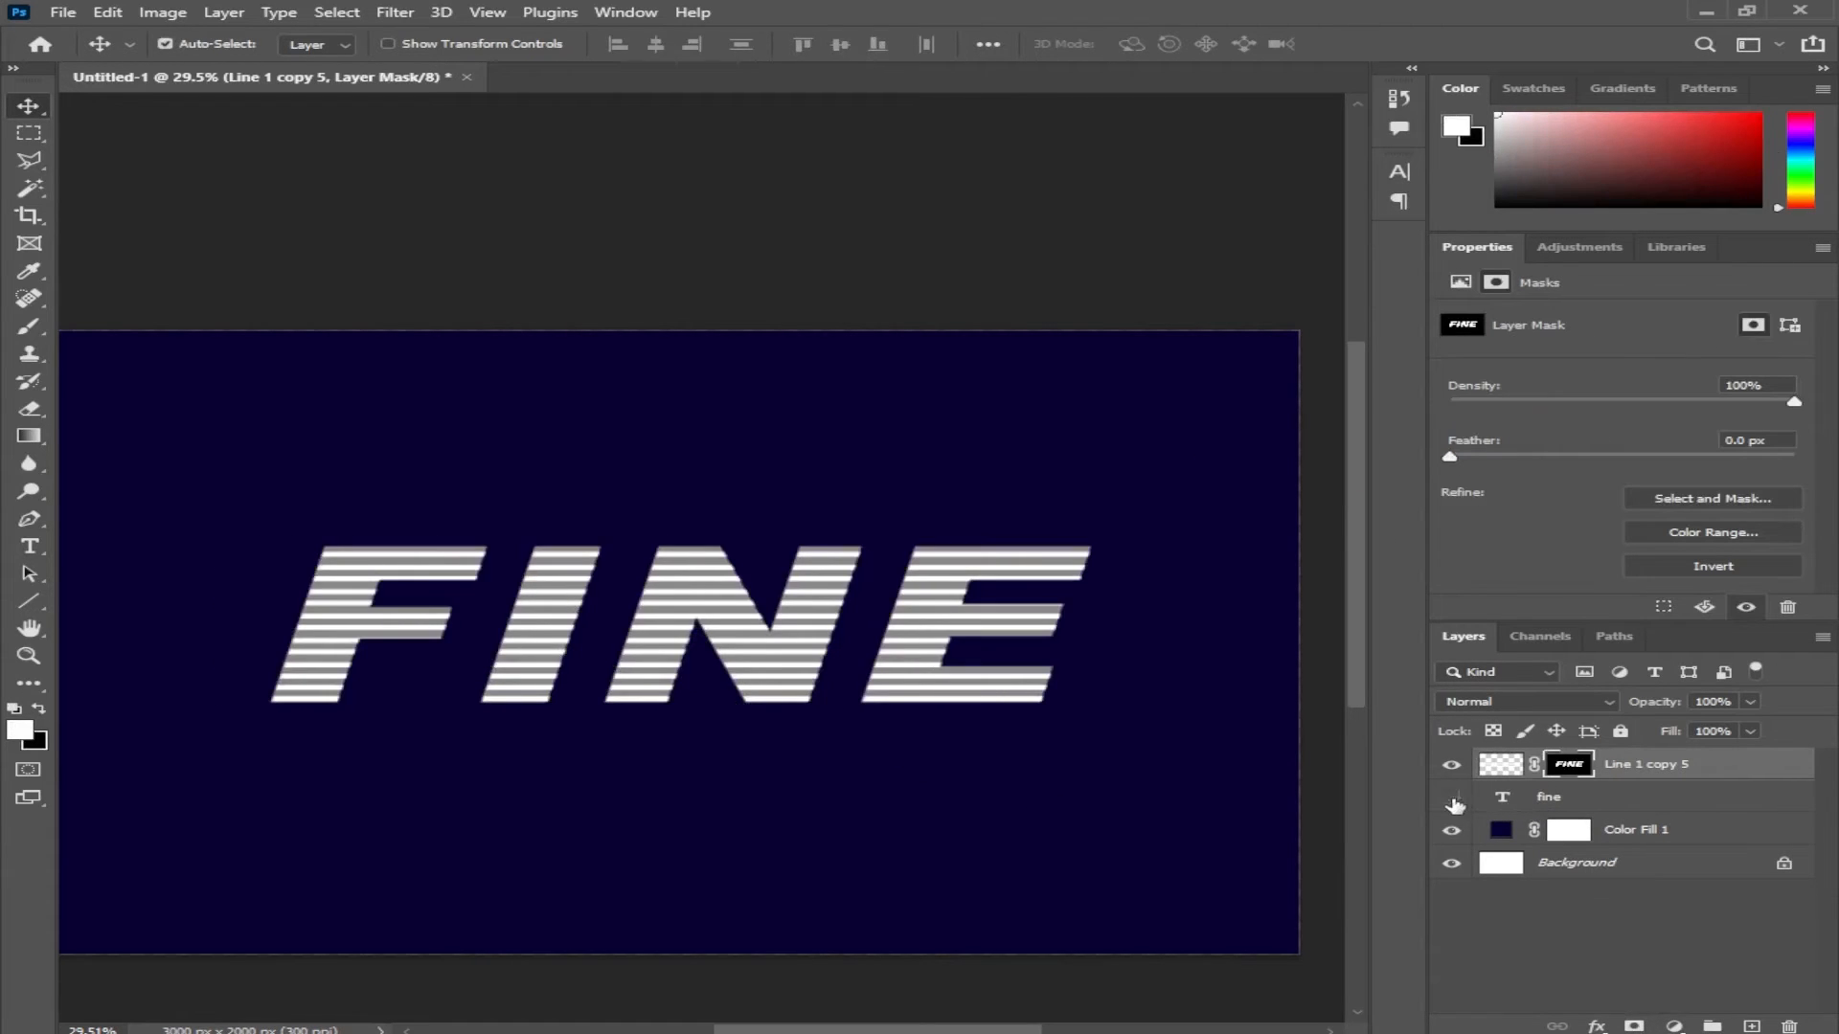
{"action": "left_click", "coordinate": [1453, 798]}
{"action": "scroll", "coordinate": [645, 698], "scroll_direction": "down", "scroll_amount": 2}
{"action": "scroll", "coordinate": [543, 670], "scroll_direction": "up", "scroll_amount": 3}
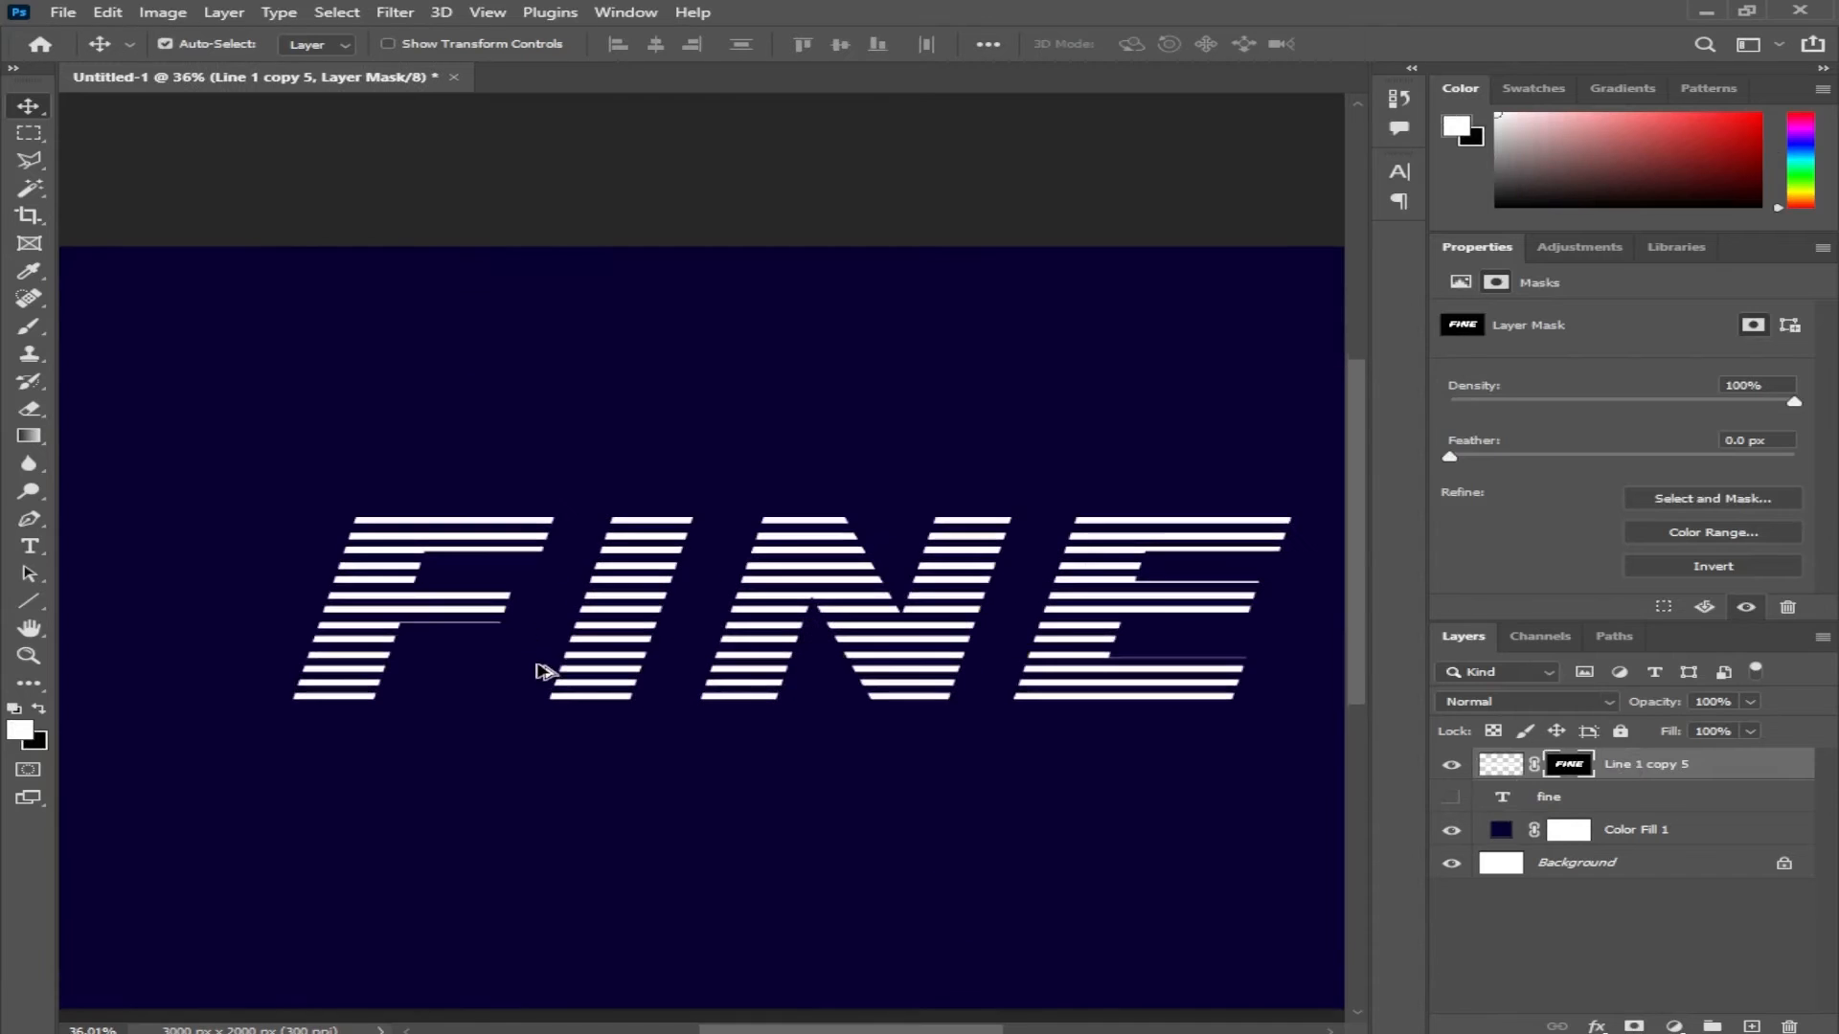
{"action": "scroll", "coordinate": [828, 626], "scroll_direction": "down", "scroll_amount": 1}
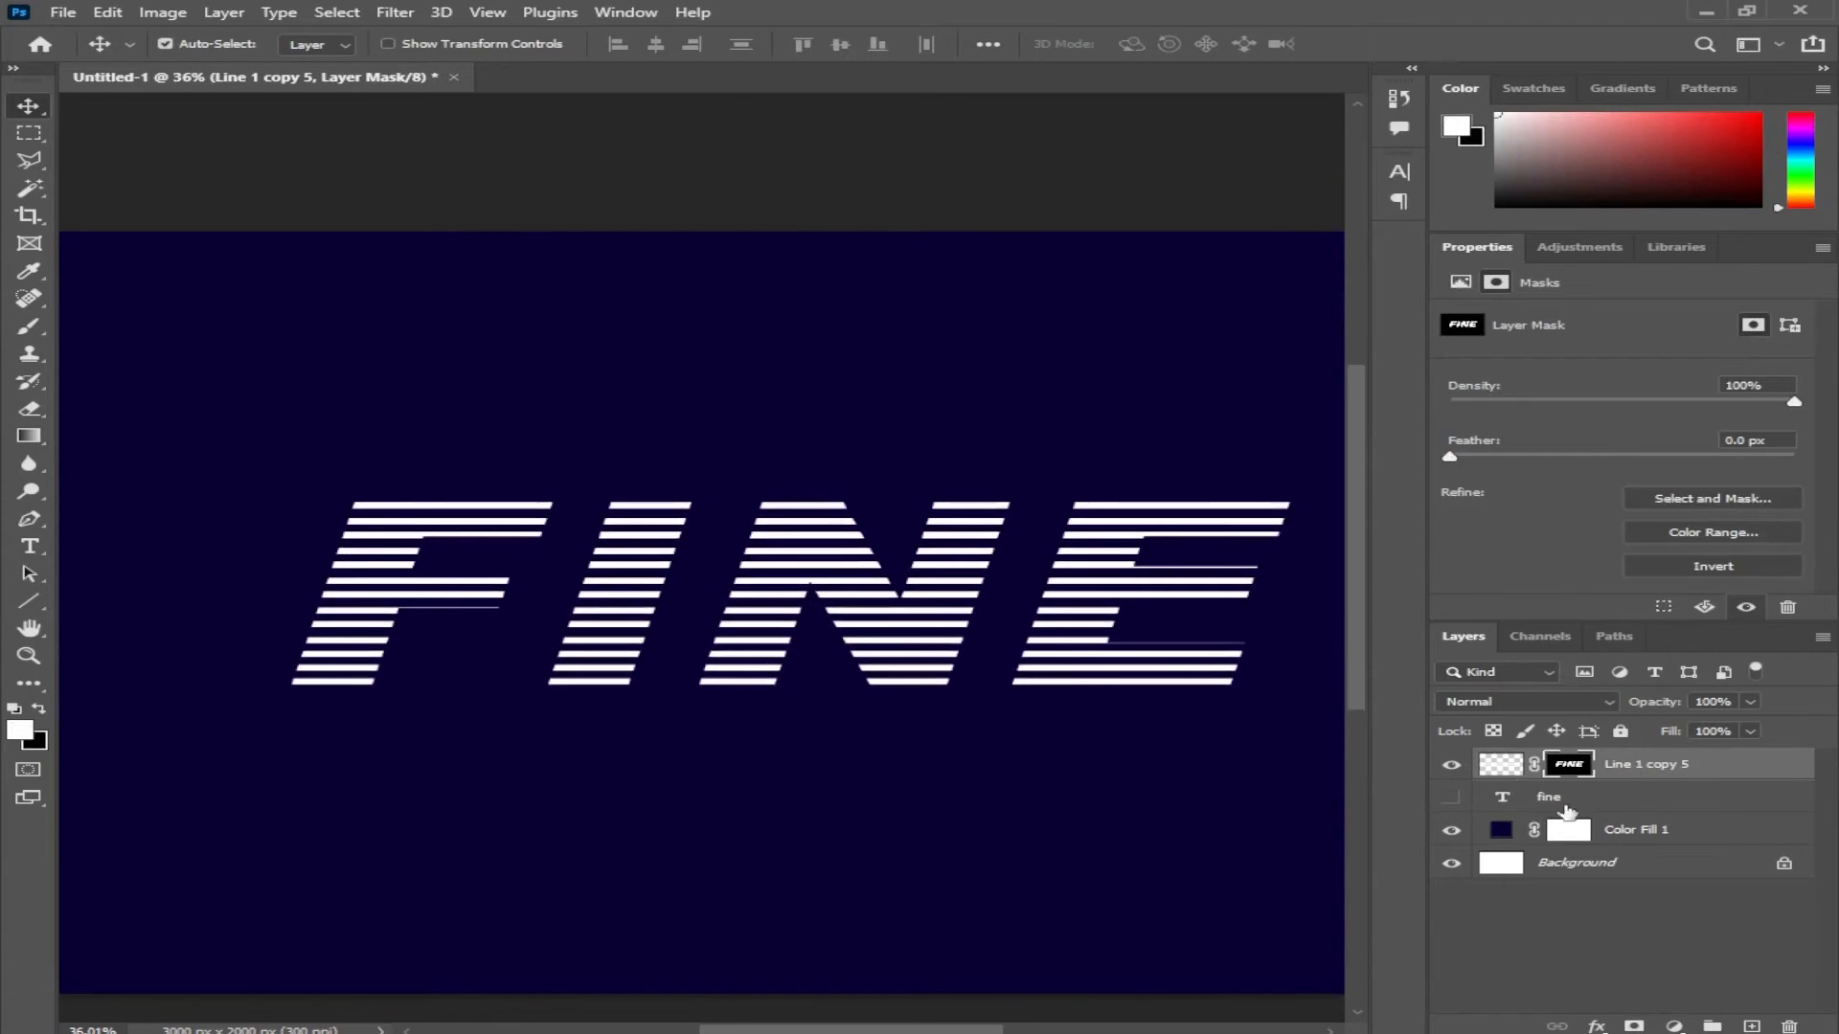
Show the fine text layer and nudge it right and down to about X 607 px, Y 720 px as an offset shadow behind the stripes
{"action": "left_click", "coordinate": [1452, 796]}
{"action": "left_click", "coordinate": [905, 682]}
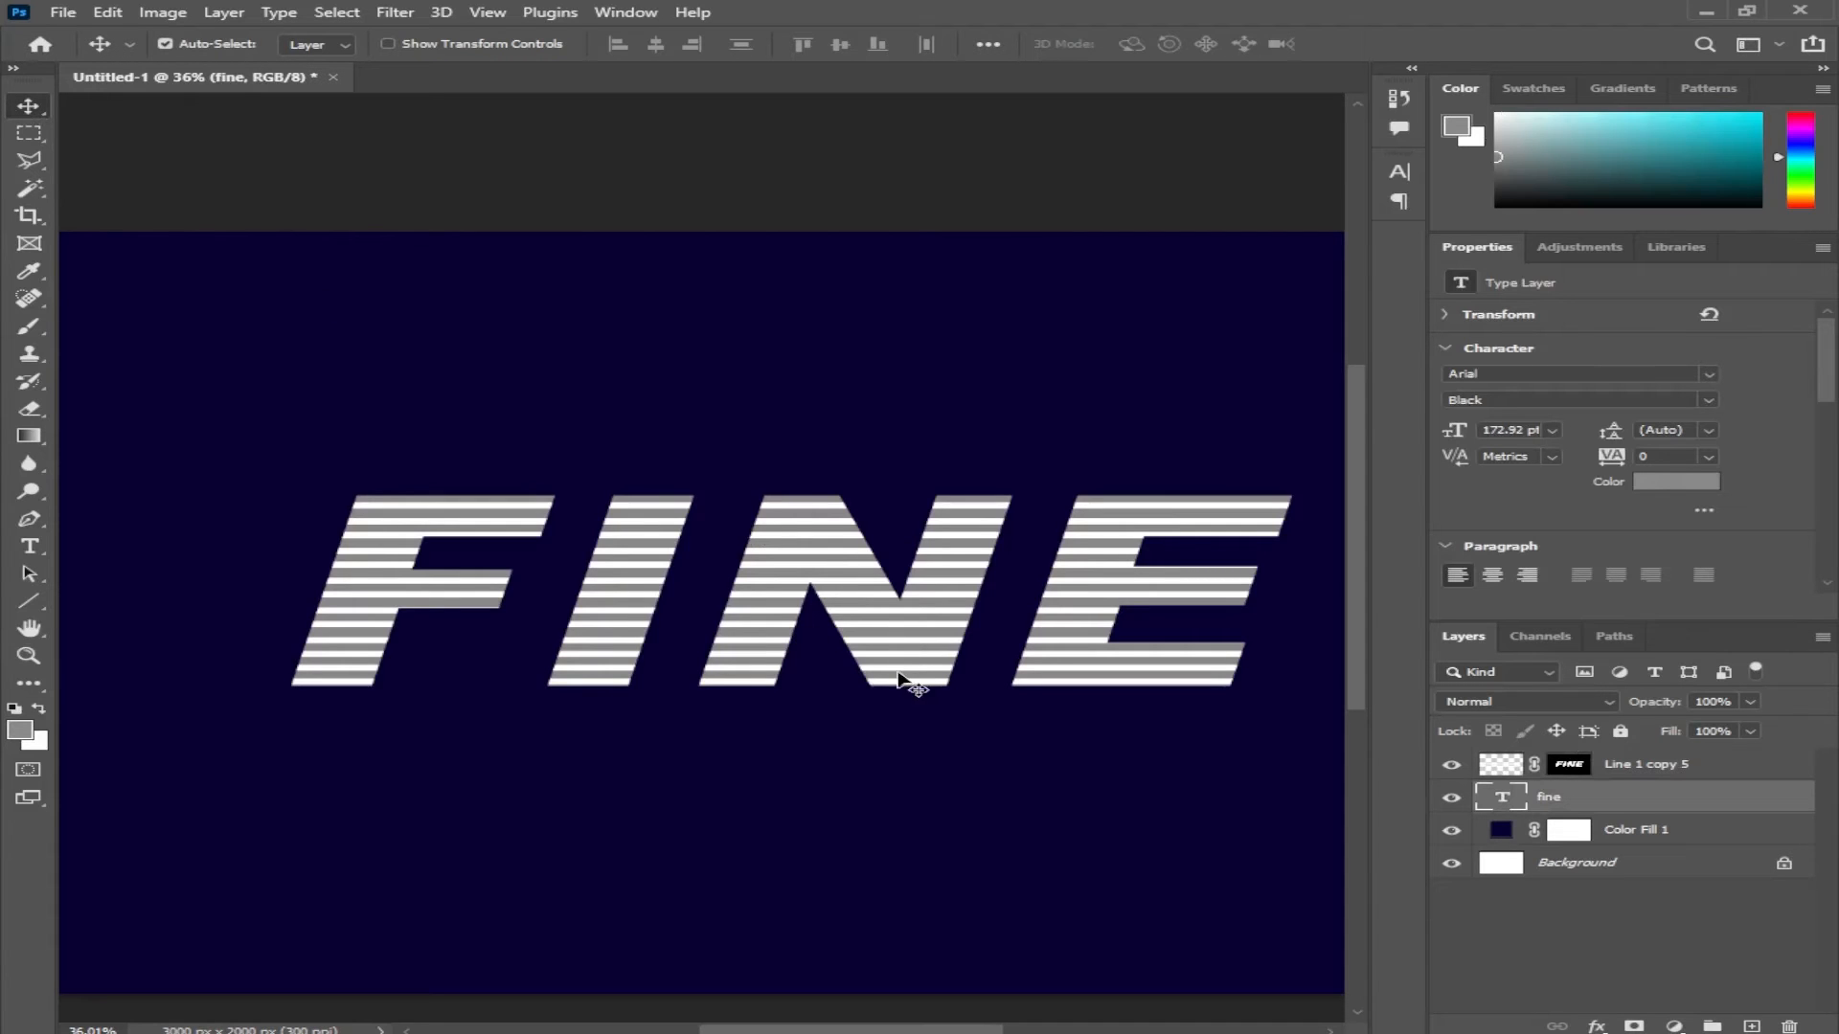
{"action": "key", "text": "Right"}
{"action": "key", "text": "Right"}
{"action": "key", "text": "Right"}
{"action": "key", "text": "Right"}
{"action": "key", "text": "Right"}
{"action": "key", "text": "Right"}
{"action": "key", "text": "Right"}
{"action": "key", "text": "Right"}
{"action": "key", "text": "Right"}
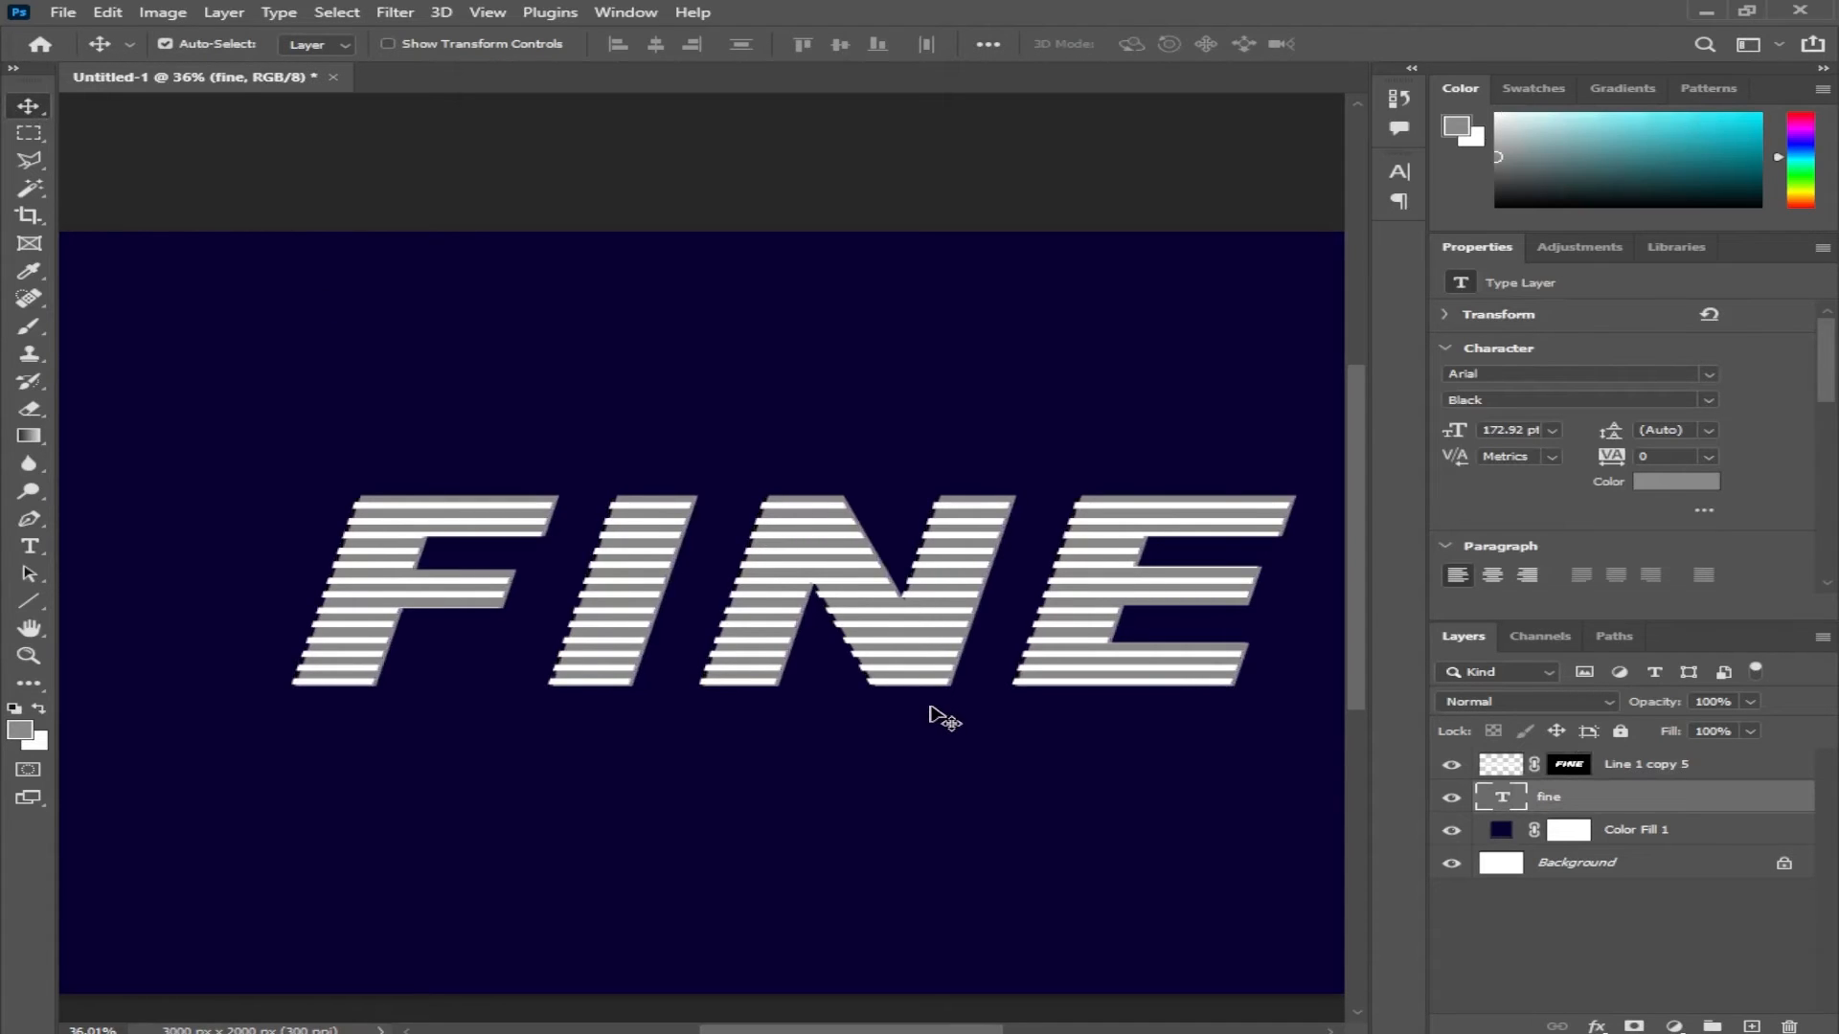
{"action": "key", "text": "Right"}
{"action": "key", "text": "Right"}
{"action": "key", "text": "Right"}
{"action": "key", "text": "Down"}
{"action": "key", "text": "Down"}
{"action": "key", "text": "Down"}
{"action": "key", "text": "Down"}
{"action": "key", "text": "Down"}
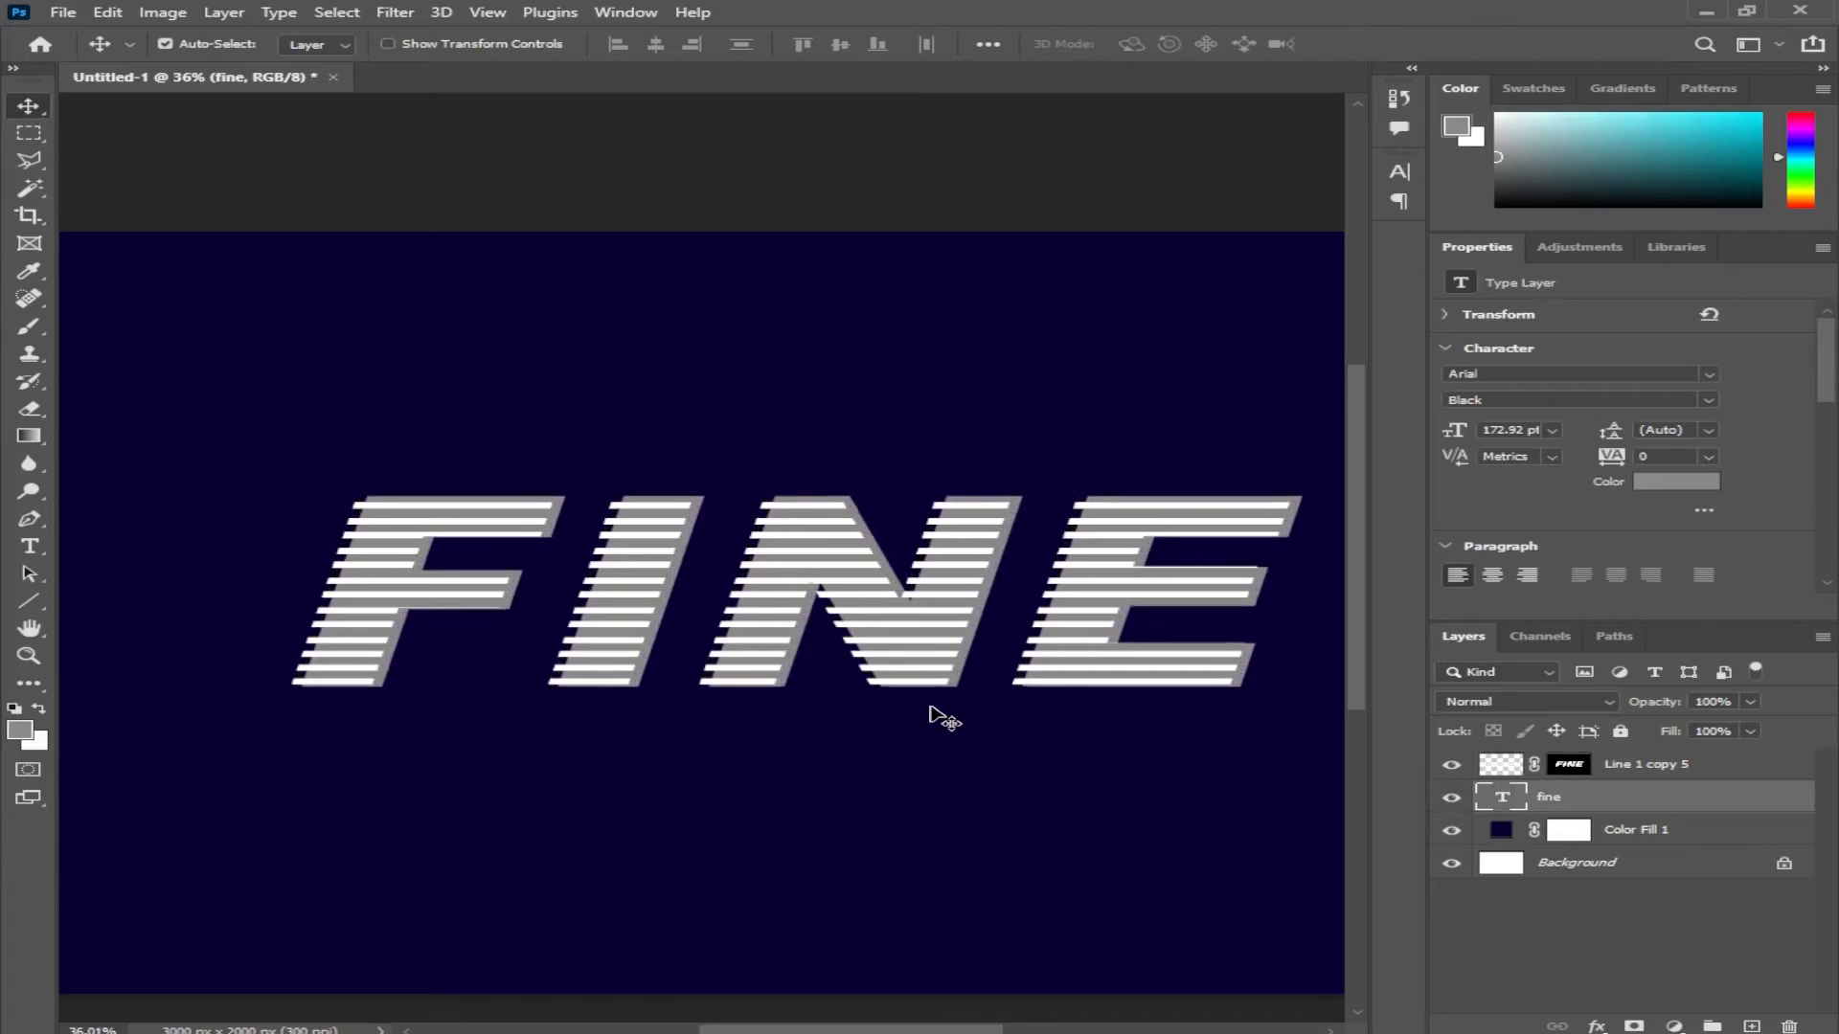
{"action": "key", "text": "Down"}
{"action": "key", "text": "Down"}
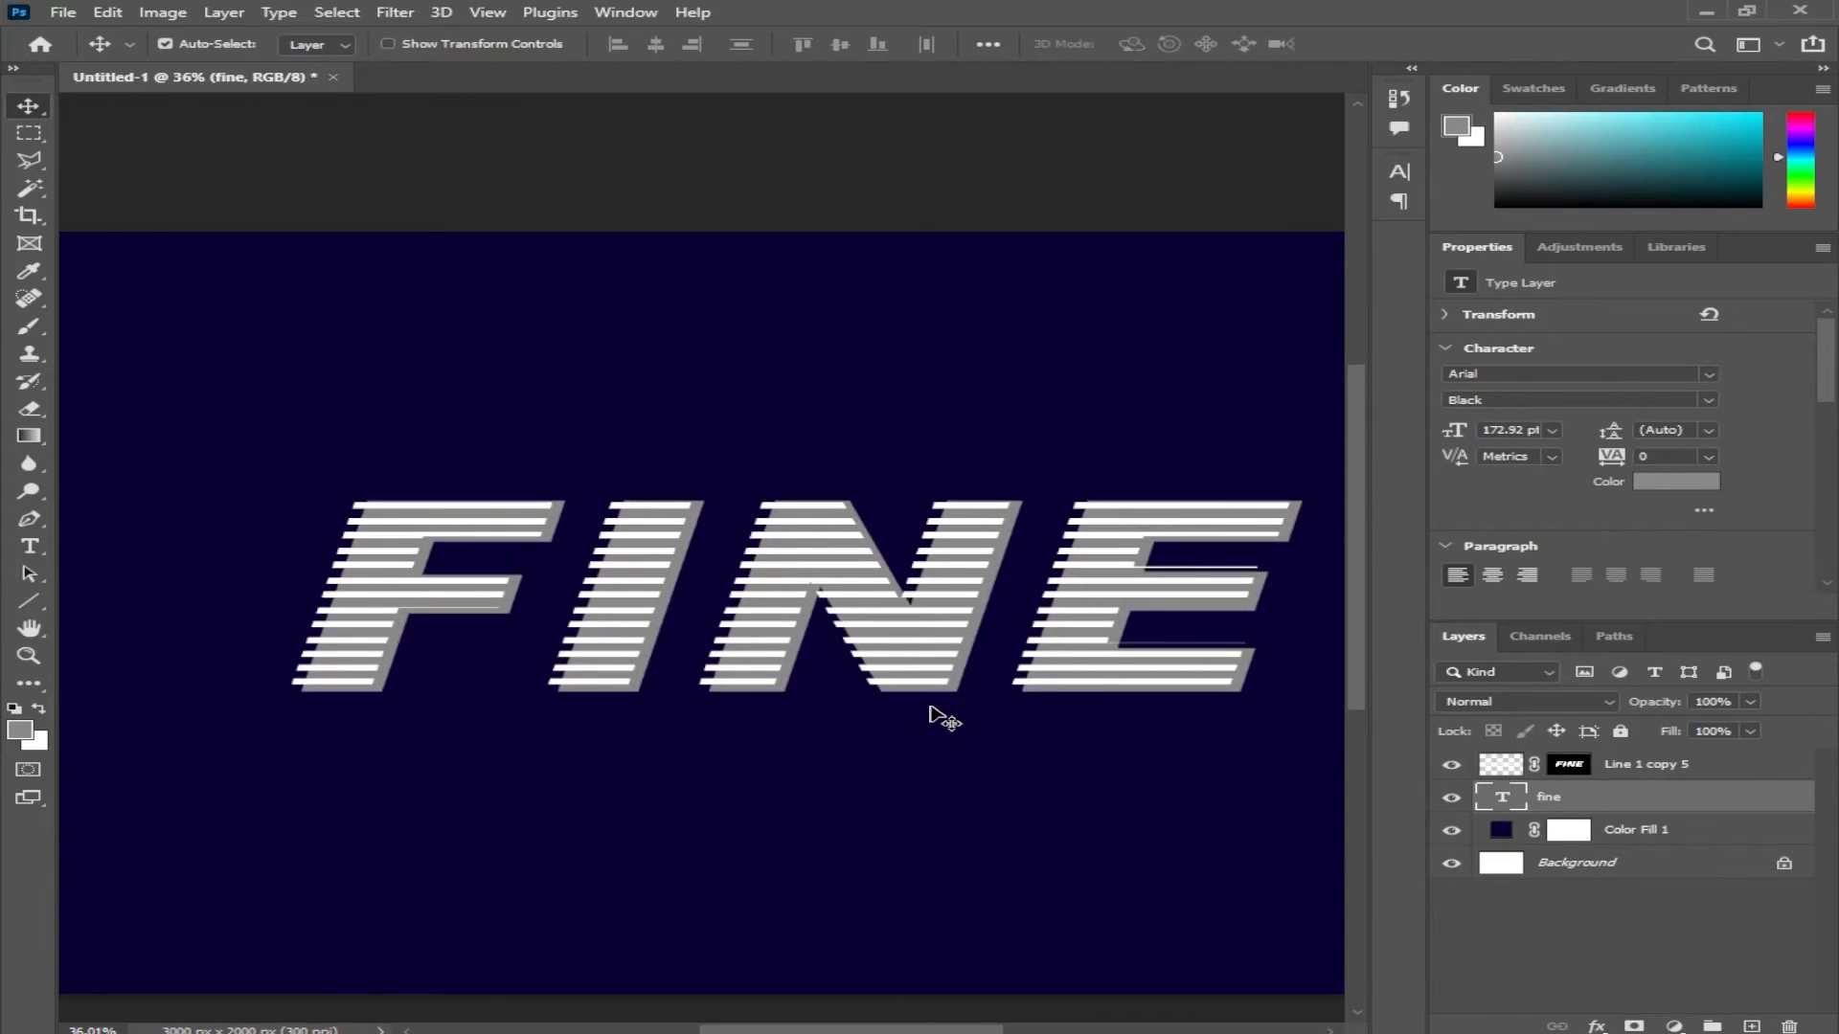
{"action": "key", "text": "Right"}
{"action": "key", "text": "Right"}
{"action": "key", "text": "Right"}
{"action": "key", "text": "Right"}
{"action": "key", "text": "Right"}
{"action": "key", "text": "Right"}
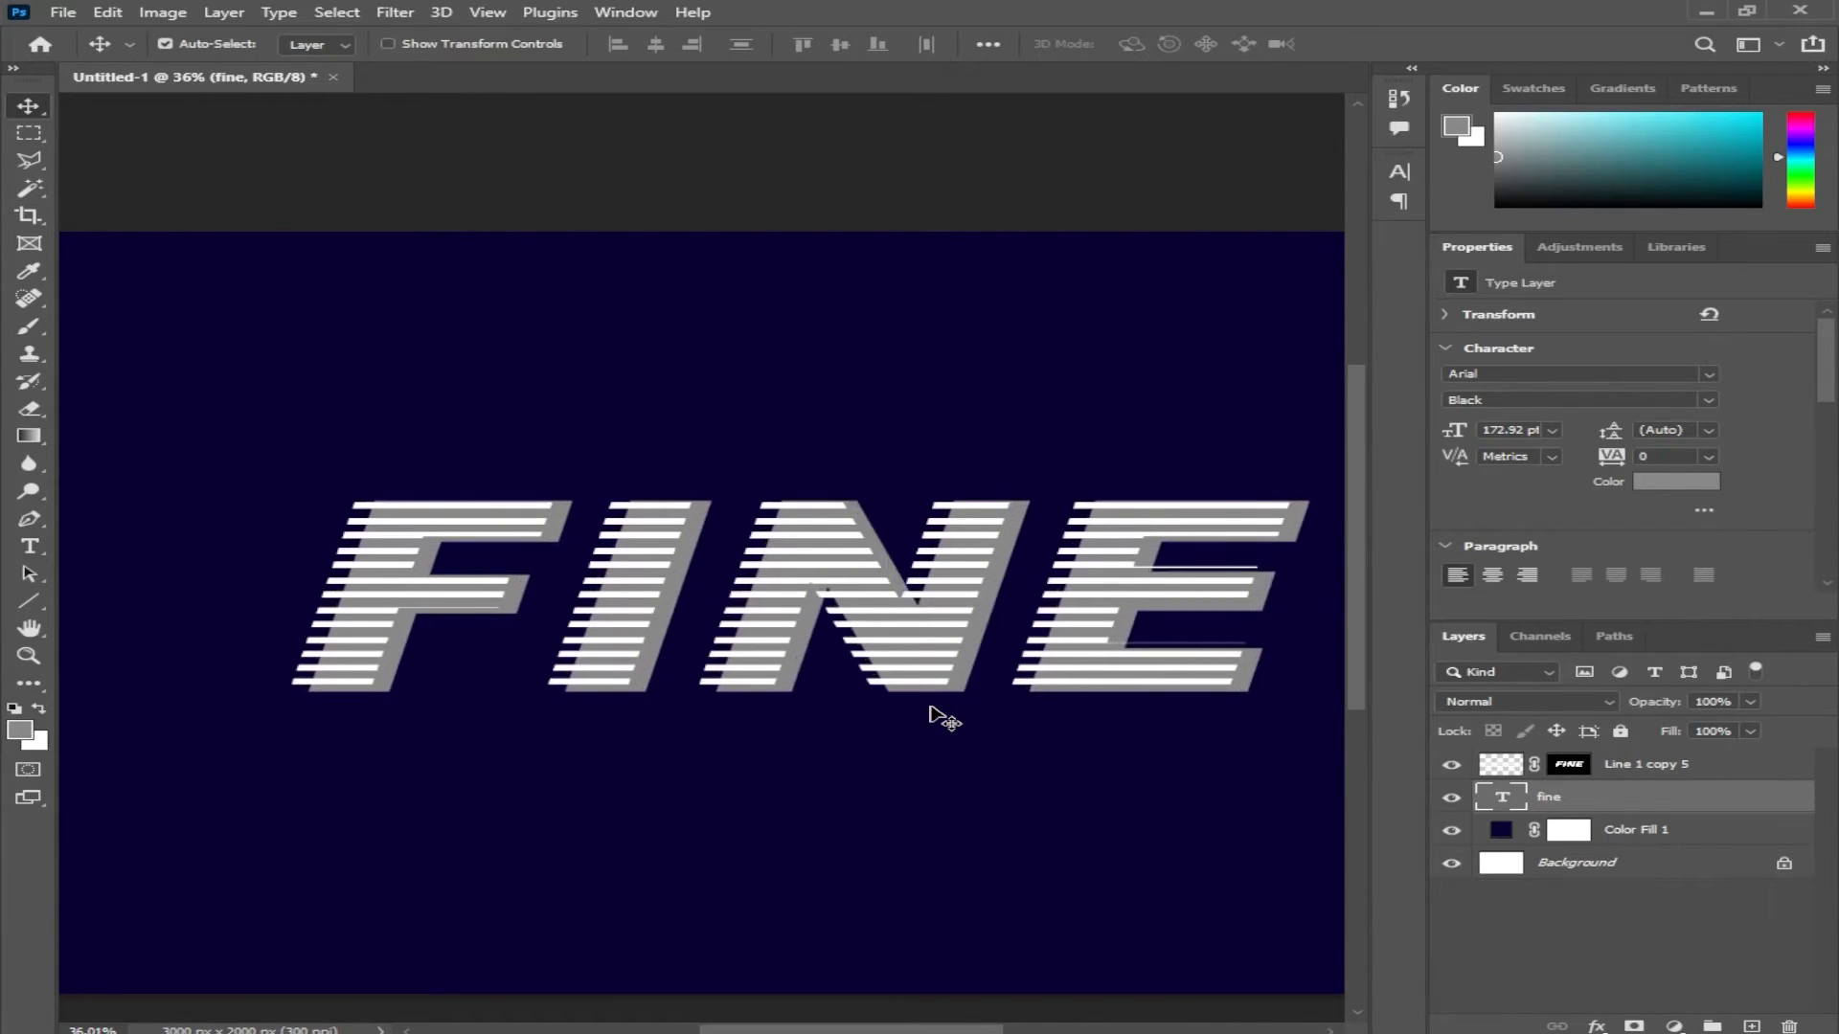
{"action": "key", "text": "Down"}
{"action": "key", "text": "Down"}
{"action": "key", "text": "Down"}
{"action": "key", "text": "Down"}
{"action": "key", "text": "Down"}
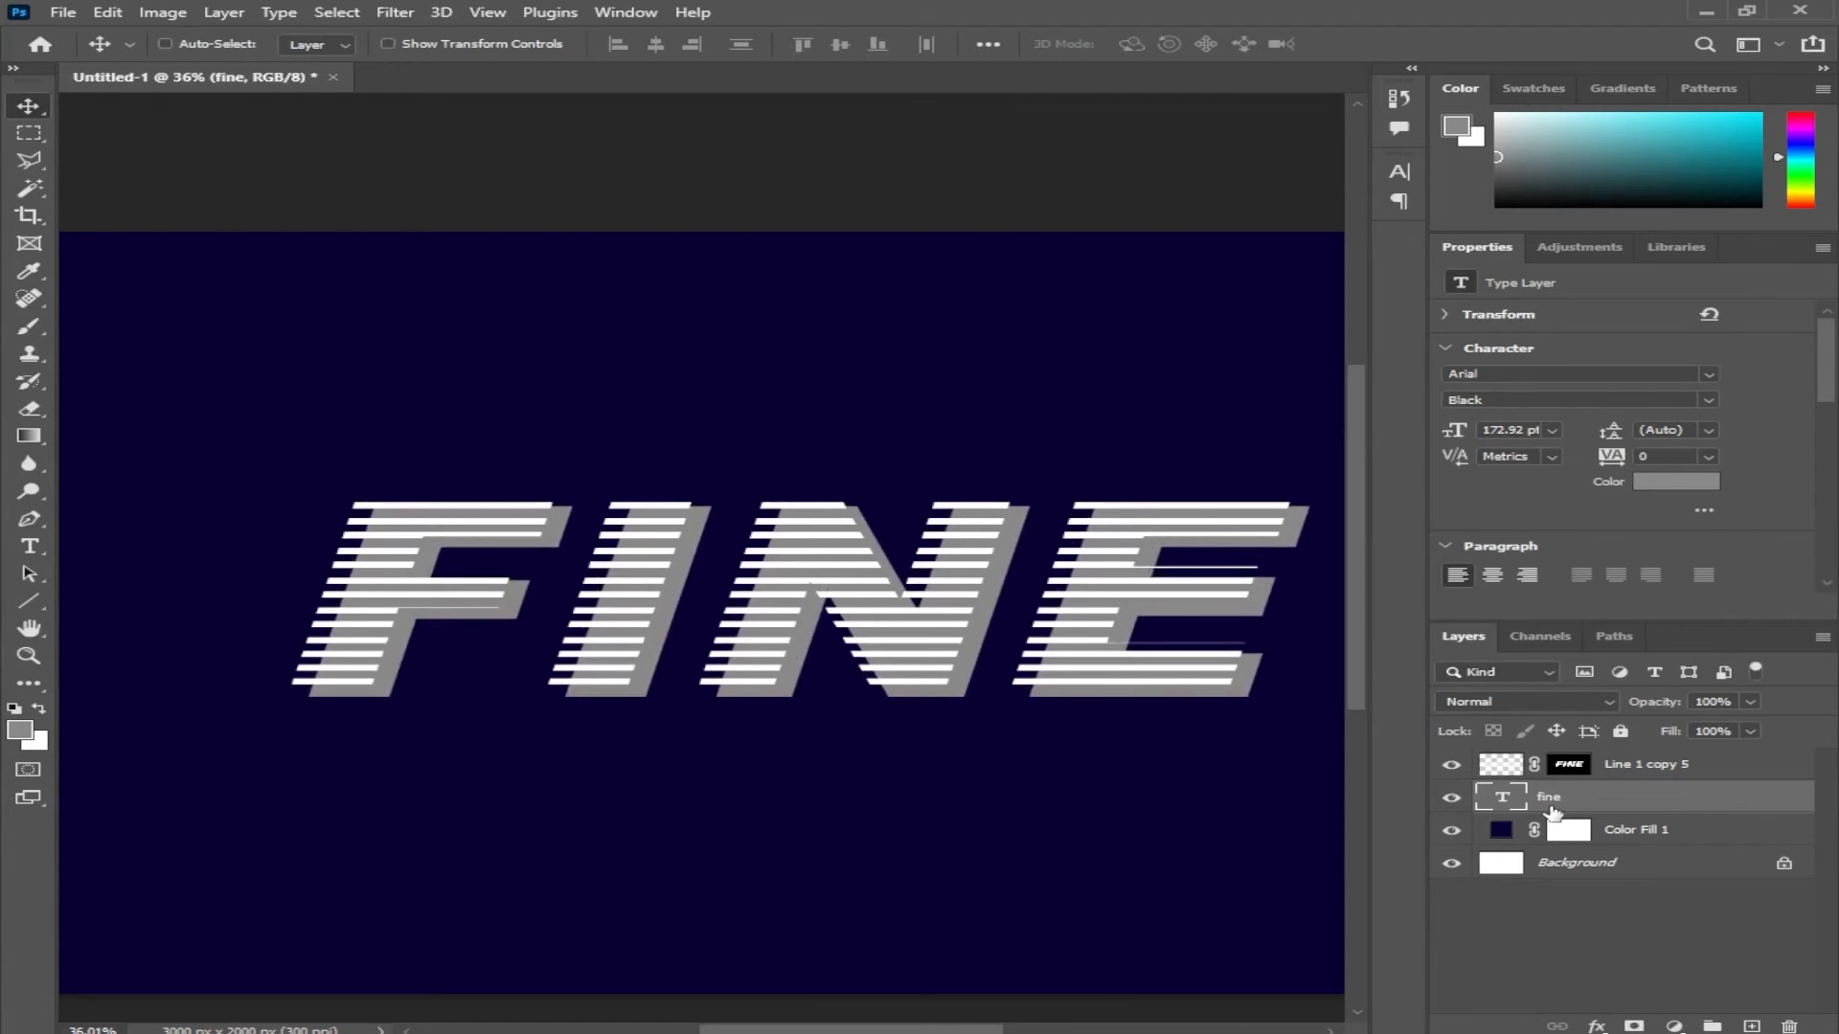
Duplicate the fine text layer, keeping the copy beneath the original, and rasterize the upper fine layer
{"action": "key", "text": "ctrl+j"}
{"action": "left_click_drag", "start_coordinate": [1561, 803], "coordinate": [1555, 835]}
{"action": "left_click", "coordinate": [1545, 803]}
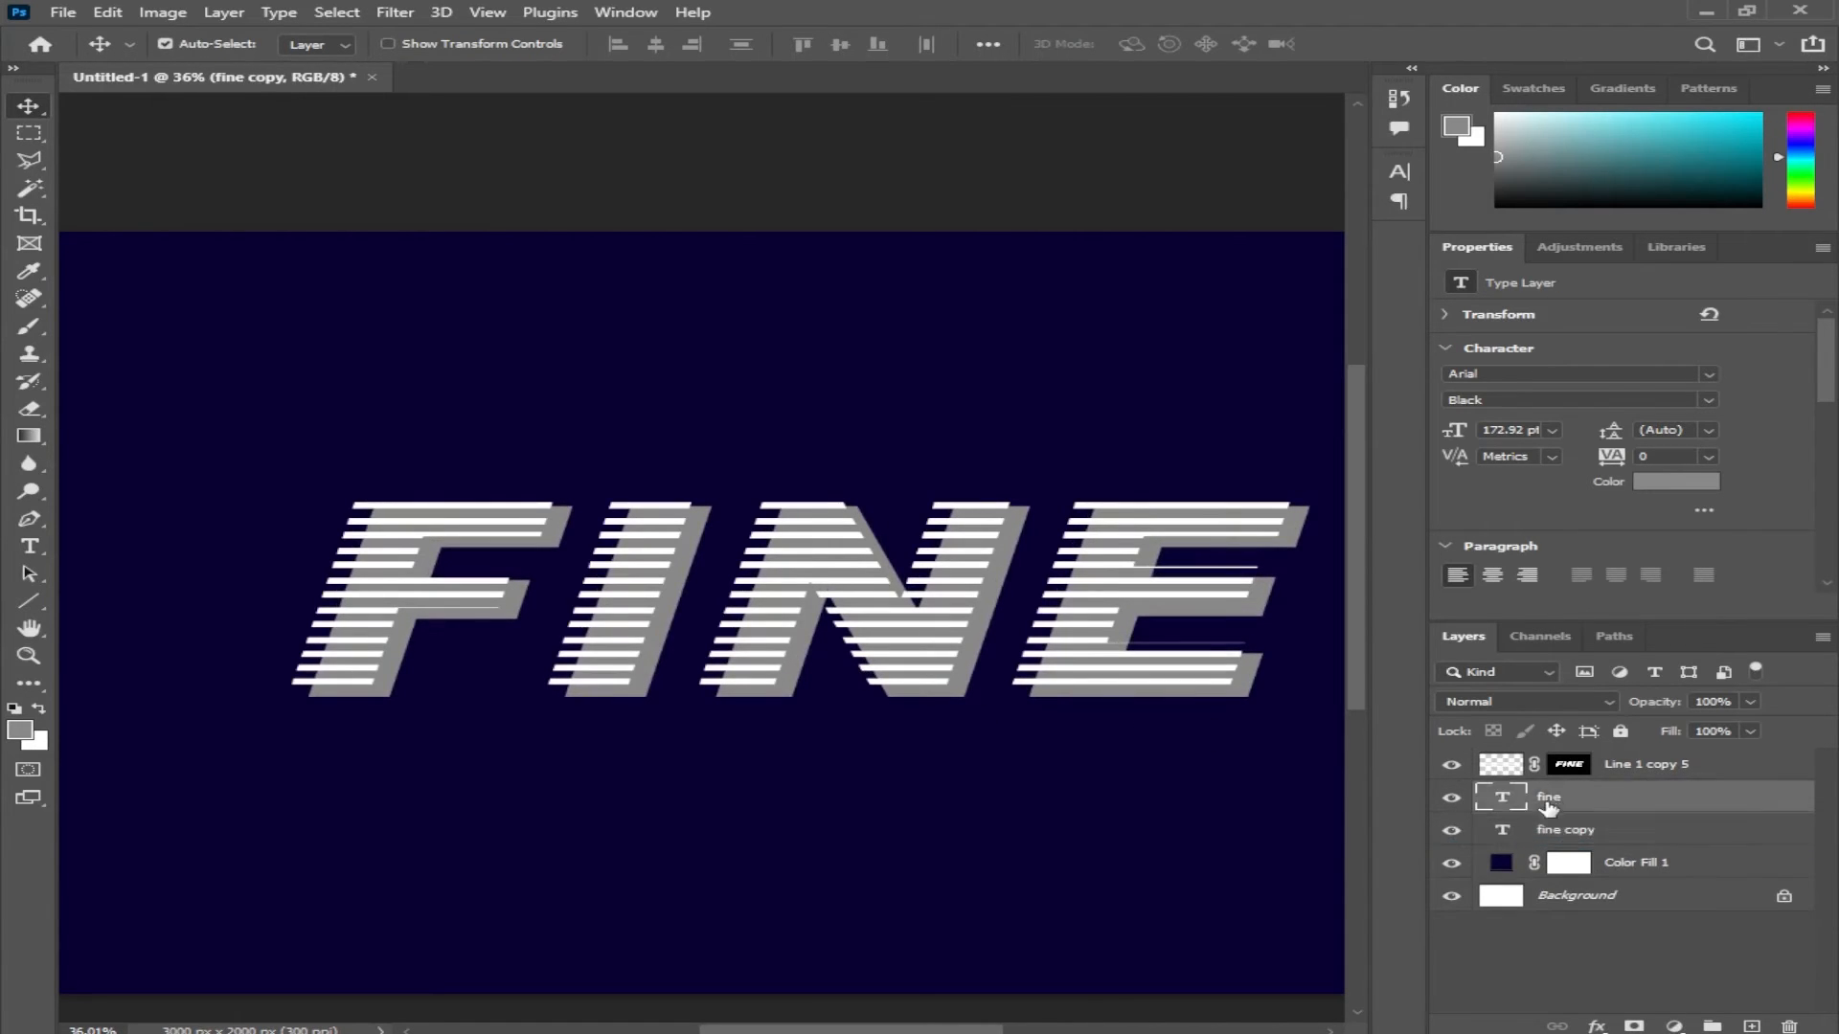
{"action": "right_click", "coordinate": [1561, 799]}
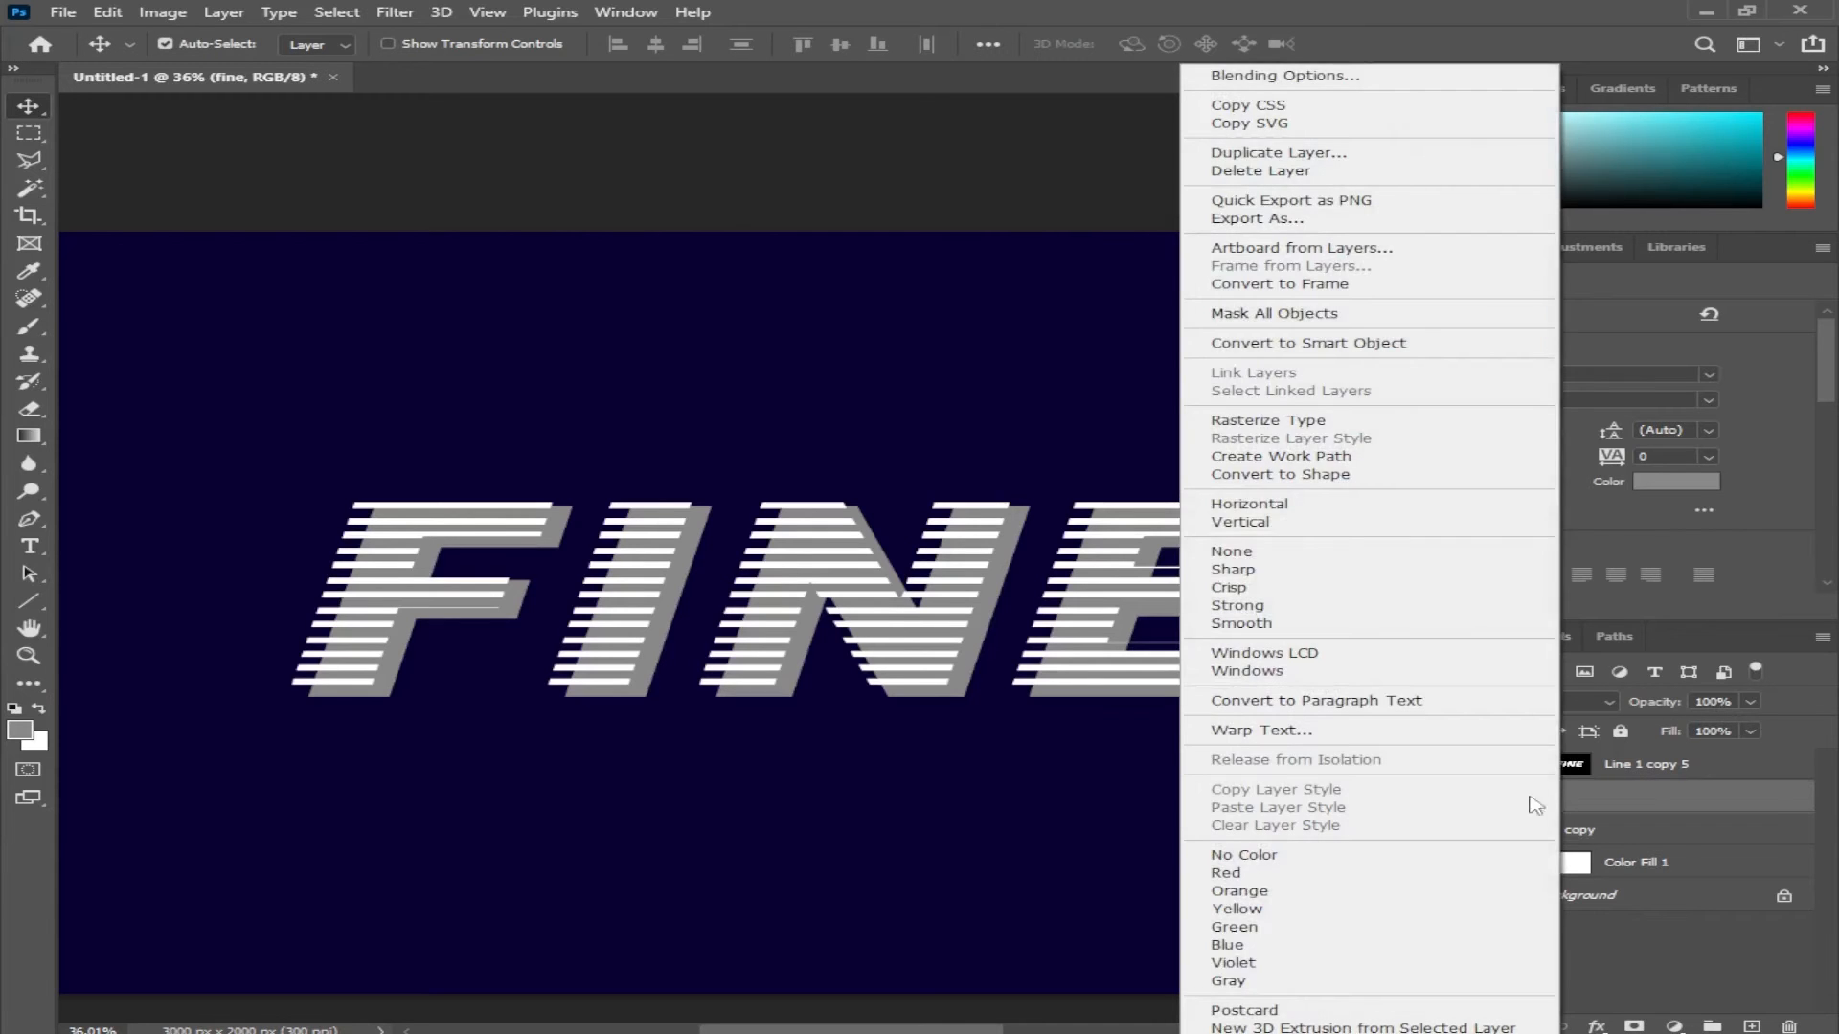
{"action": "left_click", "coordinate": [1262, 419]}
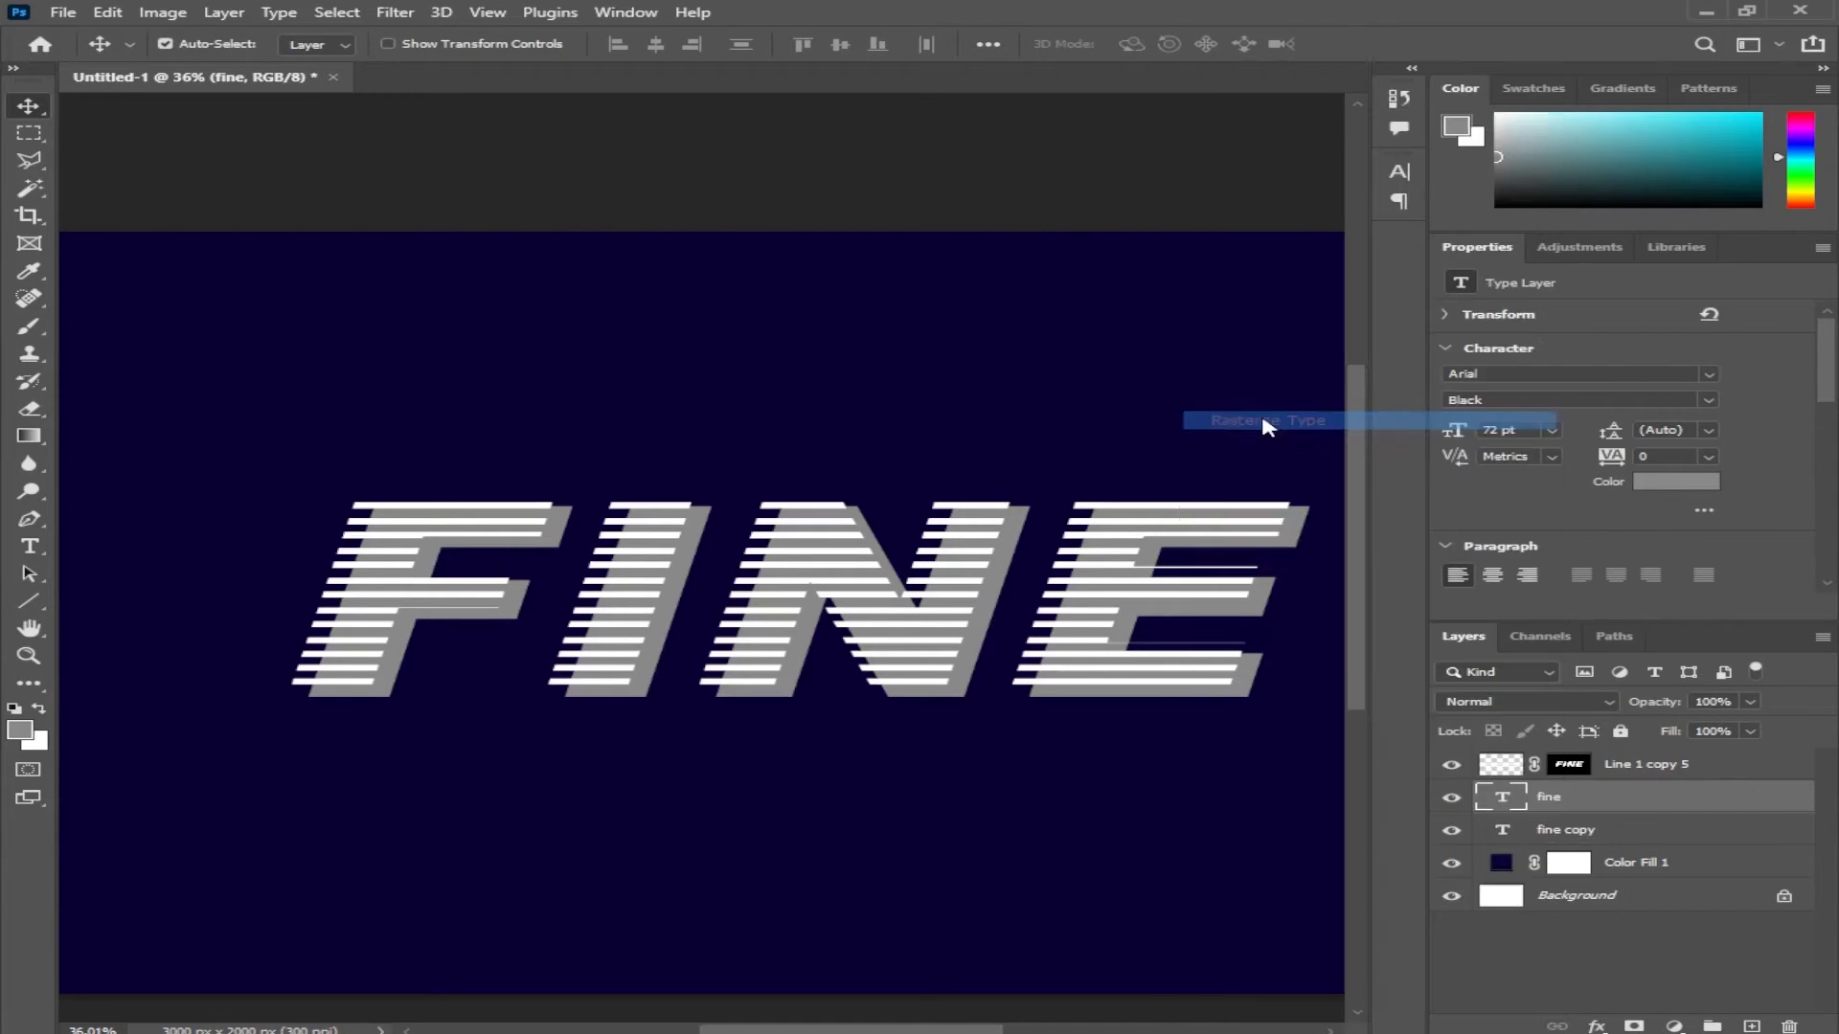
Load the rasterized fine layer's outline as a selection and set the gradient's starting stop to a fully saturated magenta
{"action": "left_click", "coordinate": [1502, 798], "text": "ctrl"}
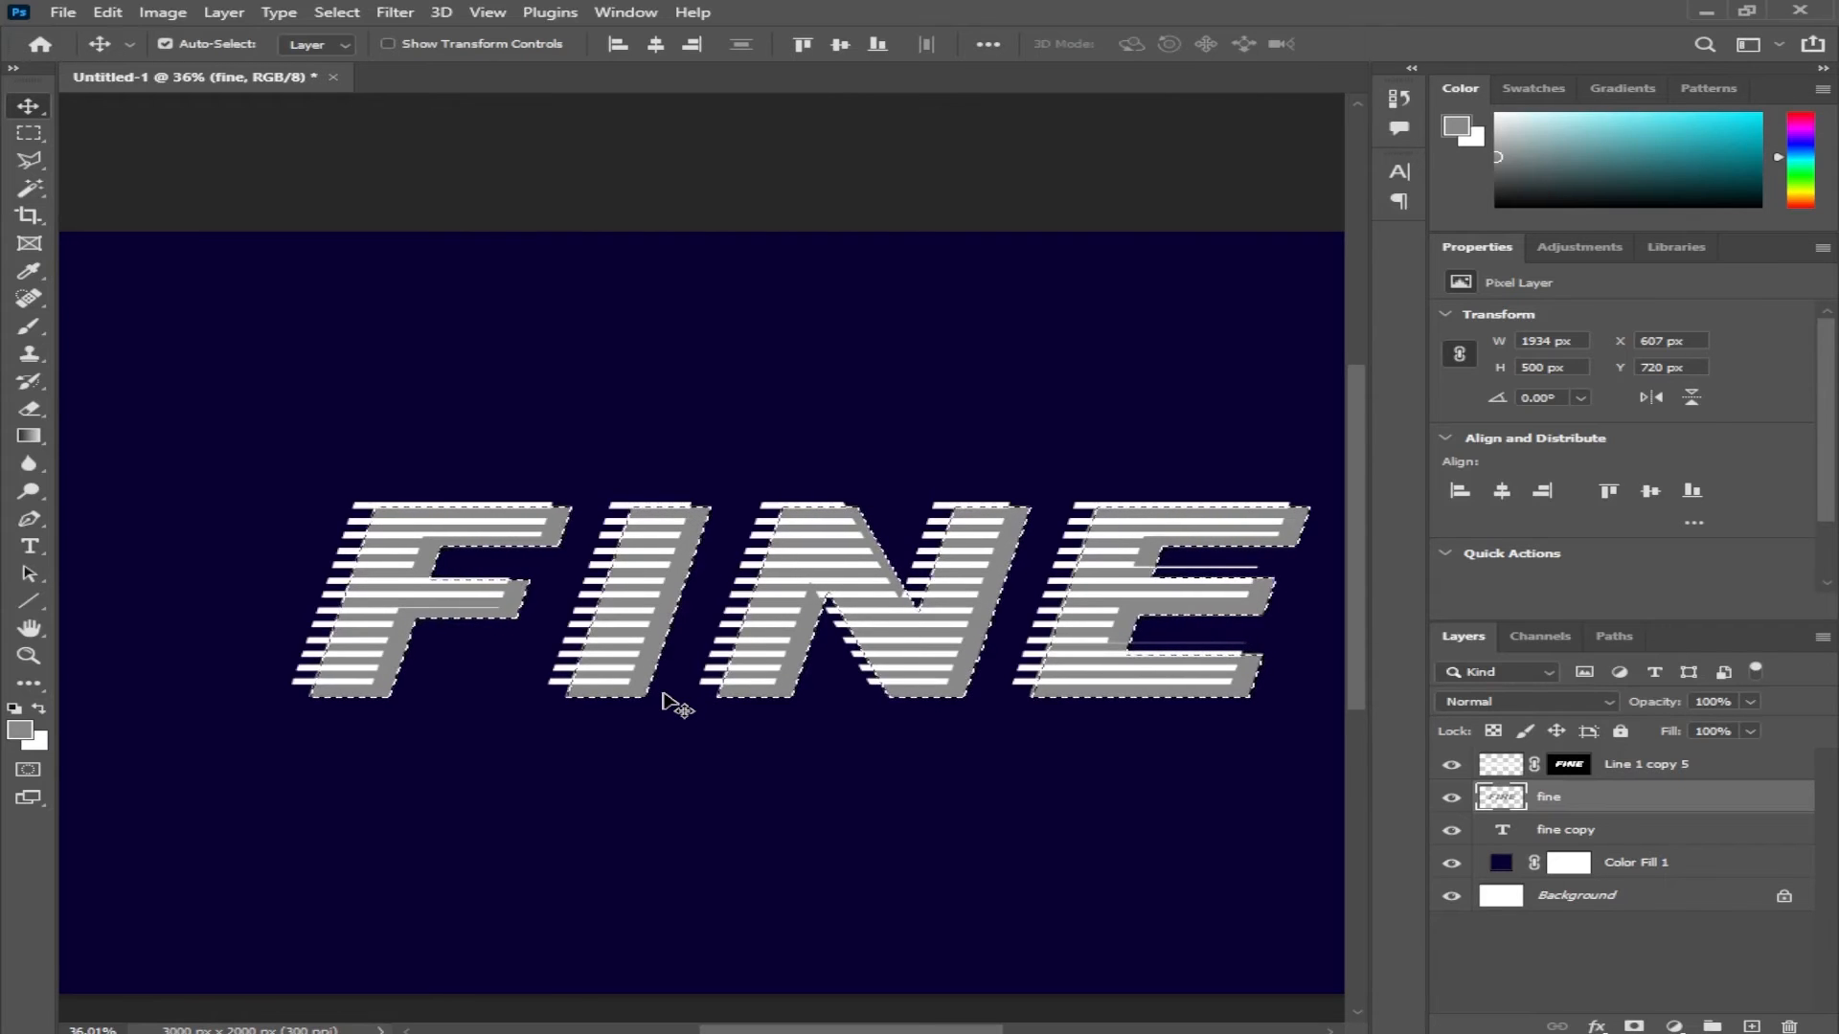
{"action": "left_click", "coordinate": [28, 439]}
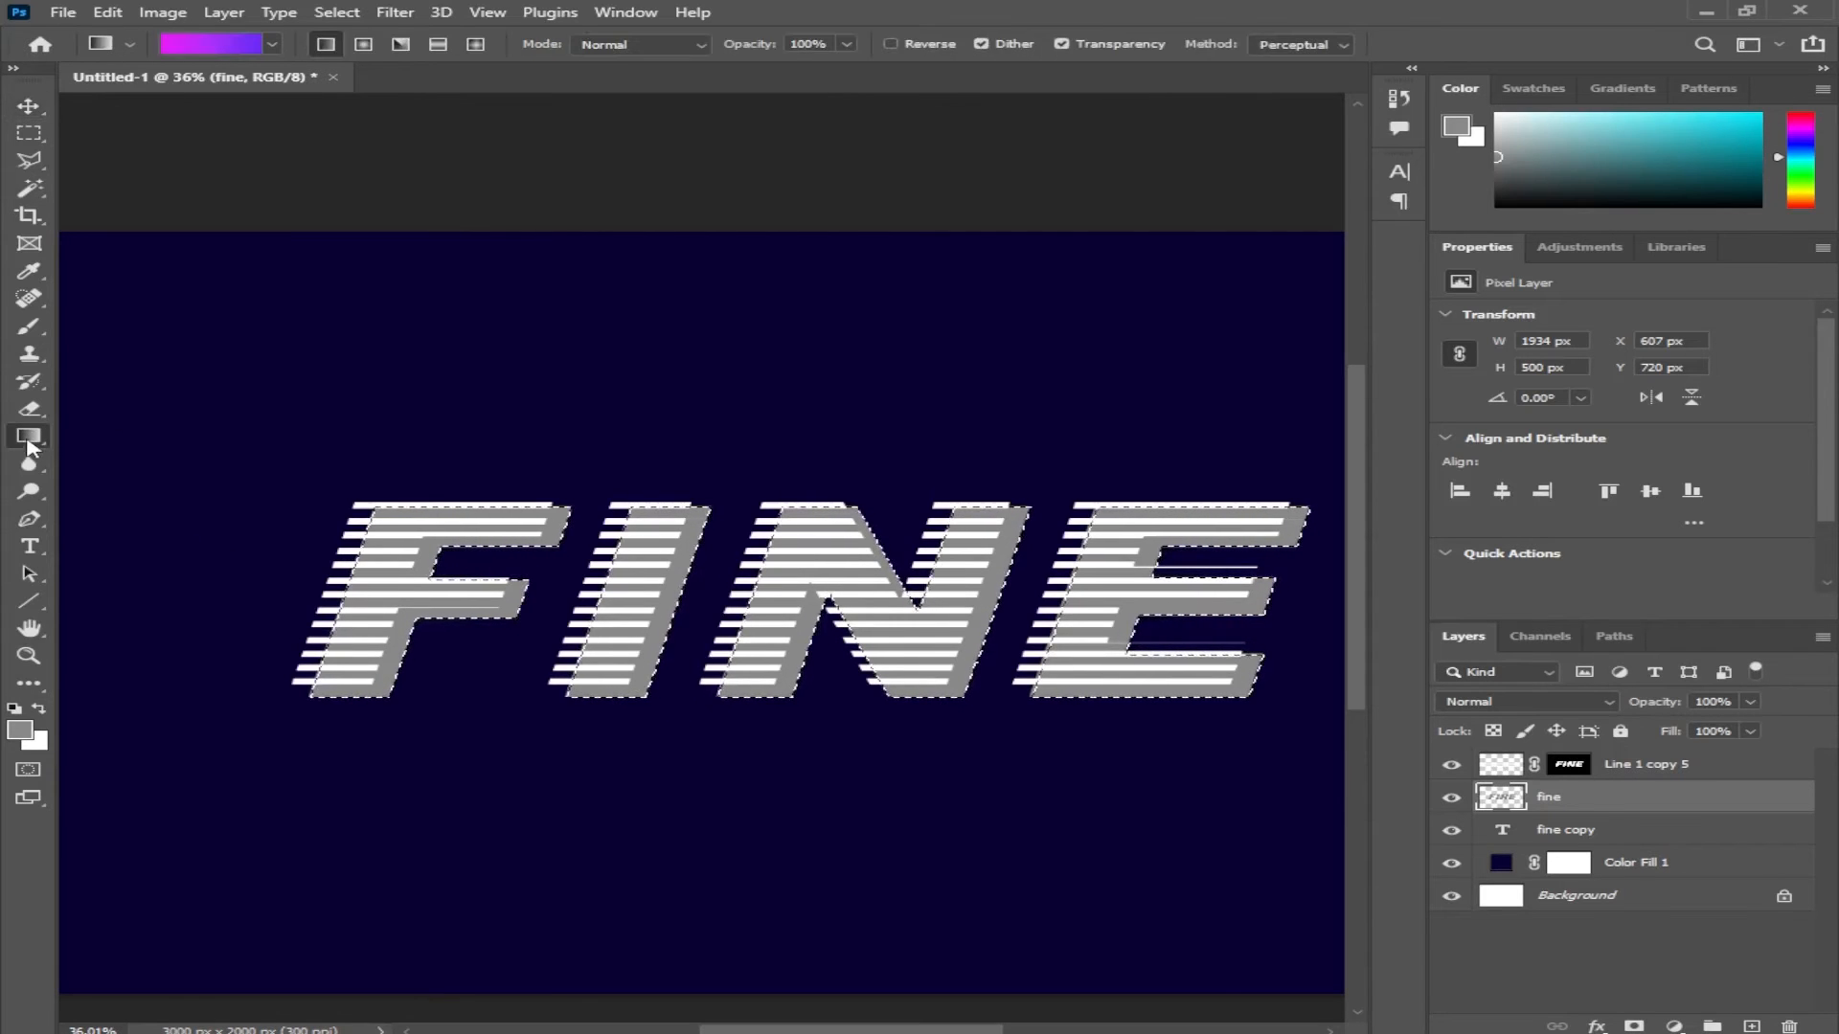
{"action": "left_click", "coordinate": [227, 51]}
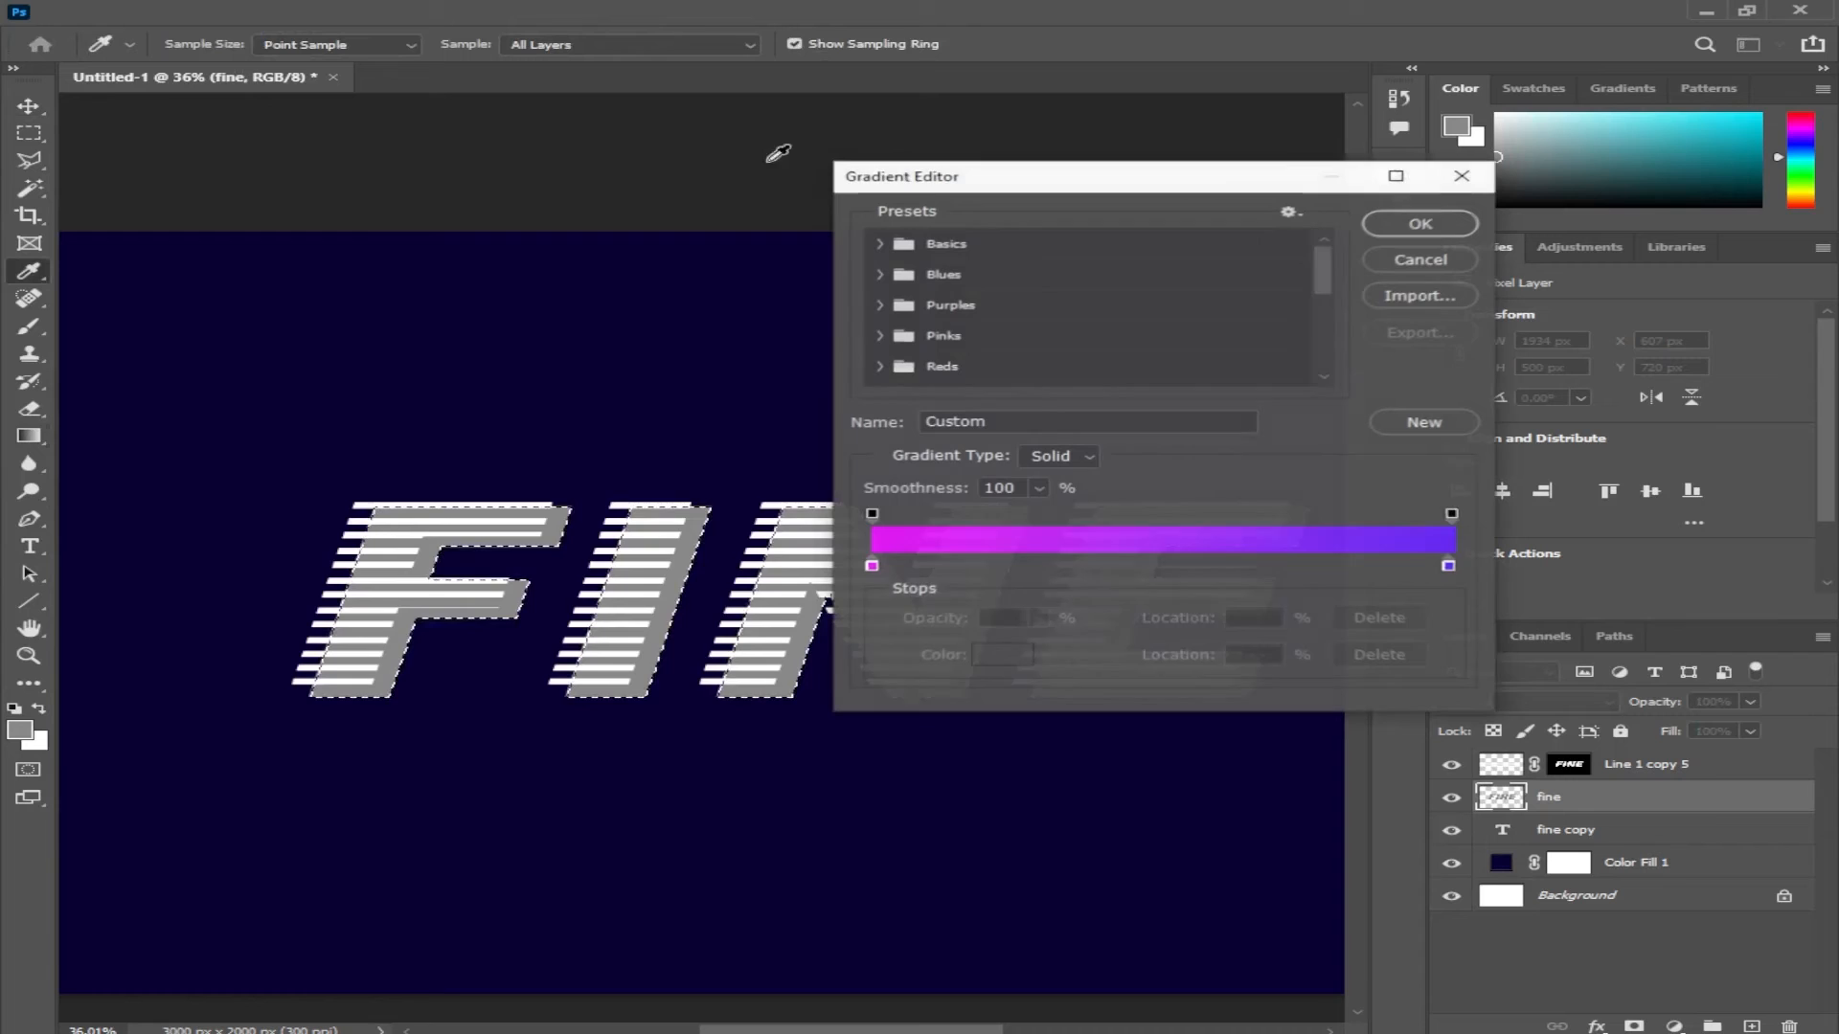
{"action": "left_click", "coordinate": [873, 566]}
{"action": "left_click", "coordinate": [998, 657]}
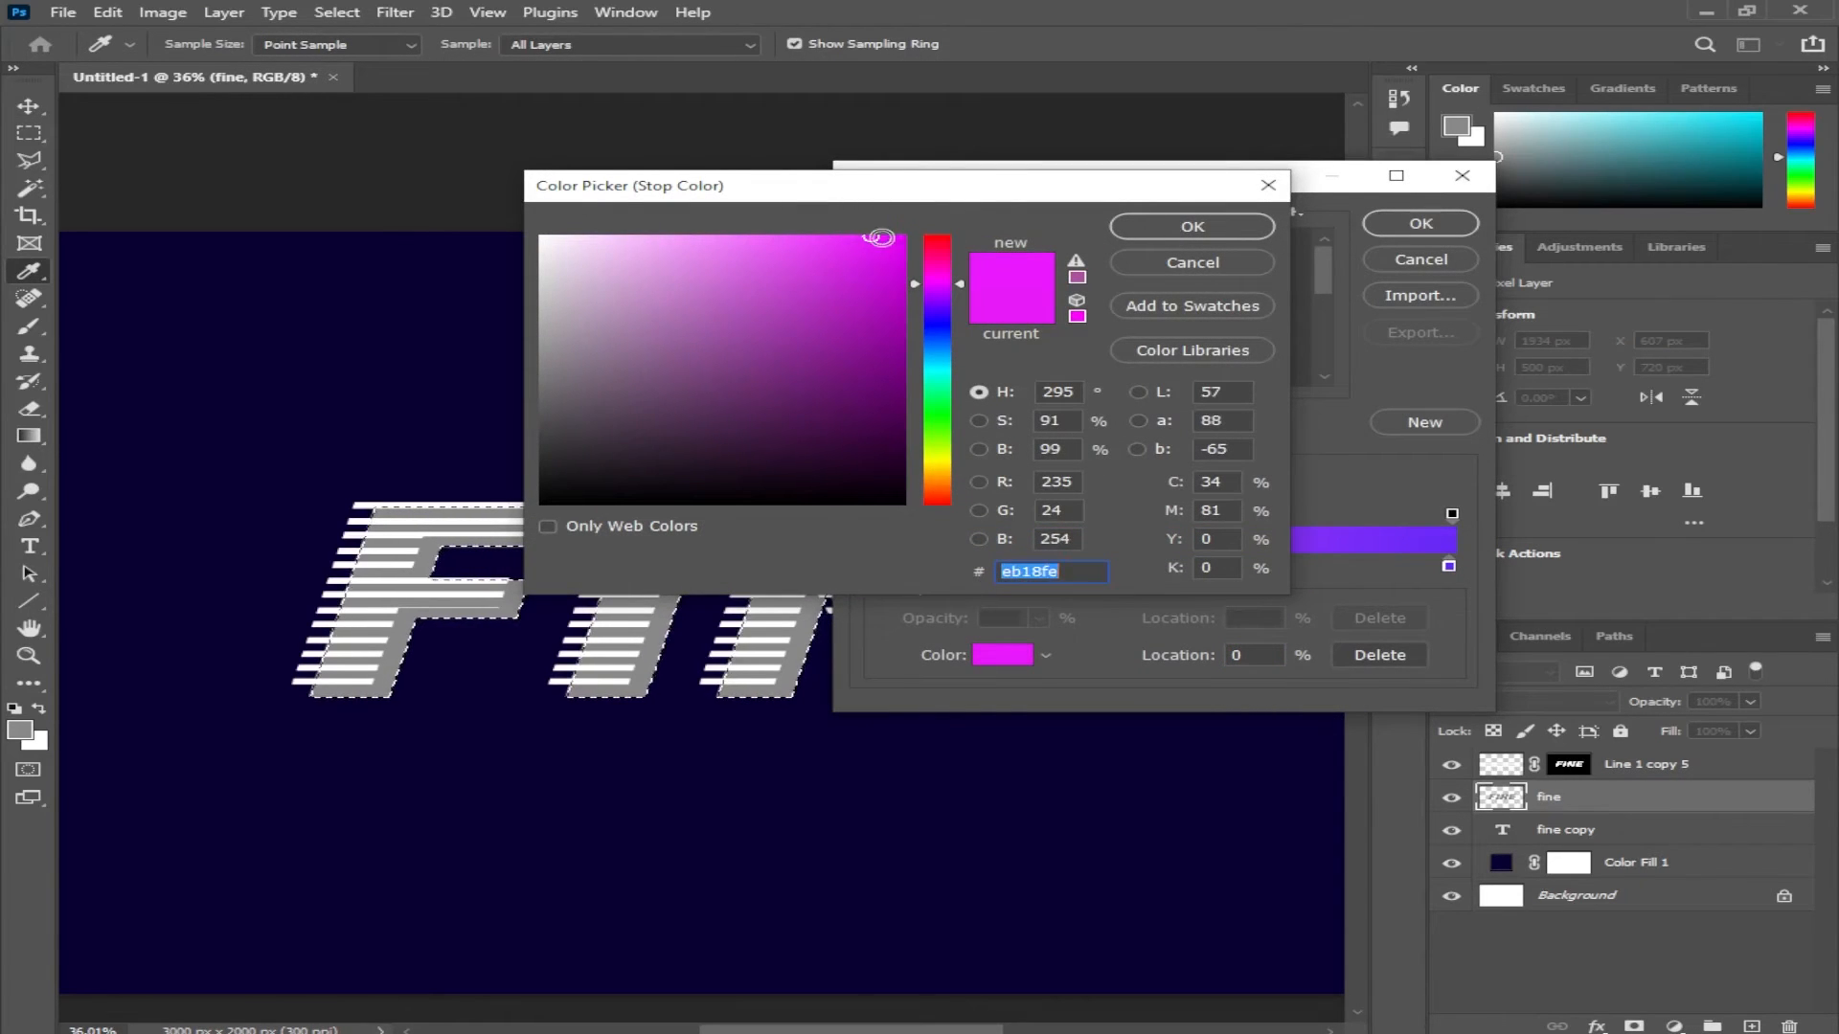
{"action": "left_click_drag", "start_coordinate": [882, 234], "coordinate": [906, 234]}
{"action": "left_click", "coordinate": [1174, 230]}
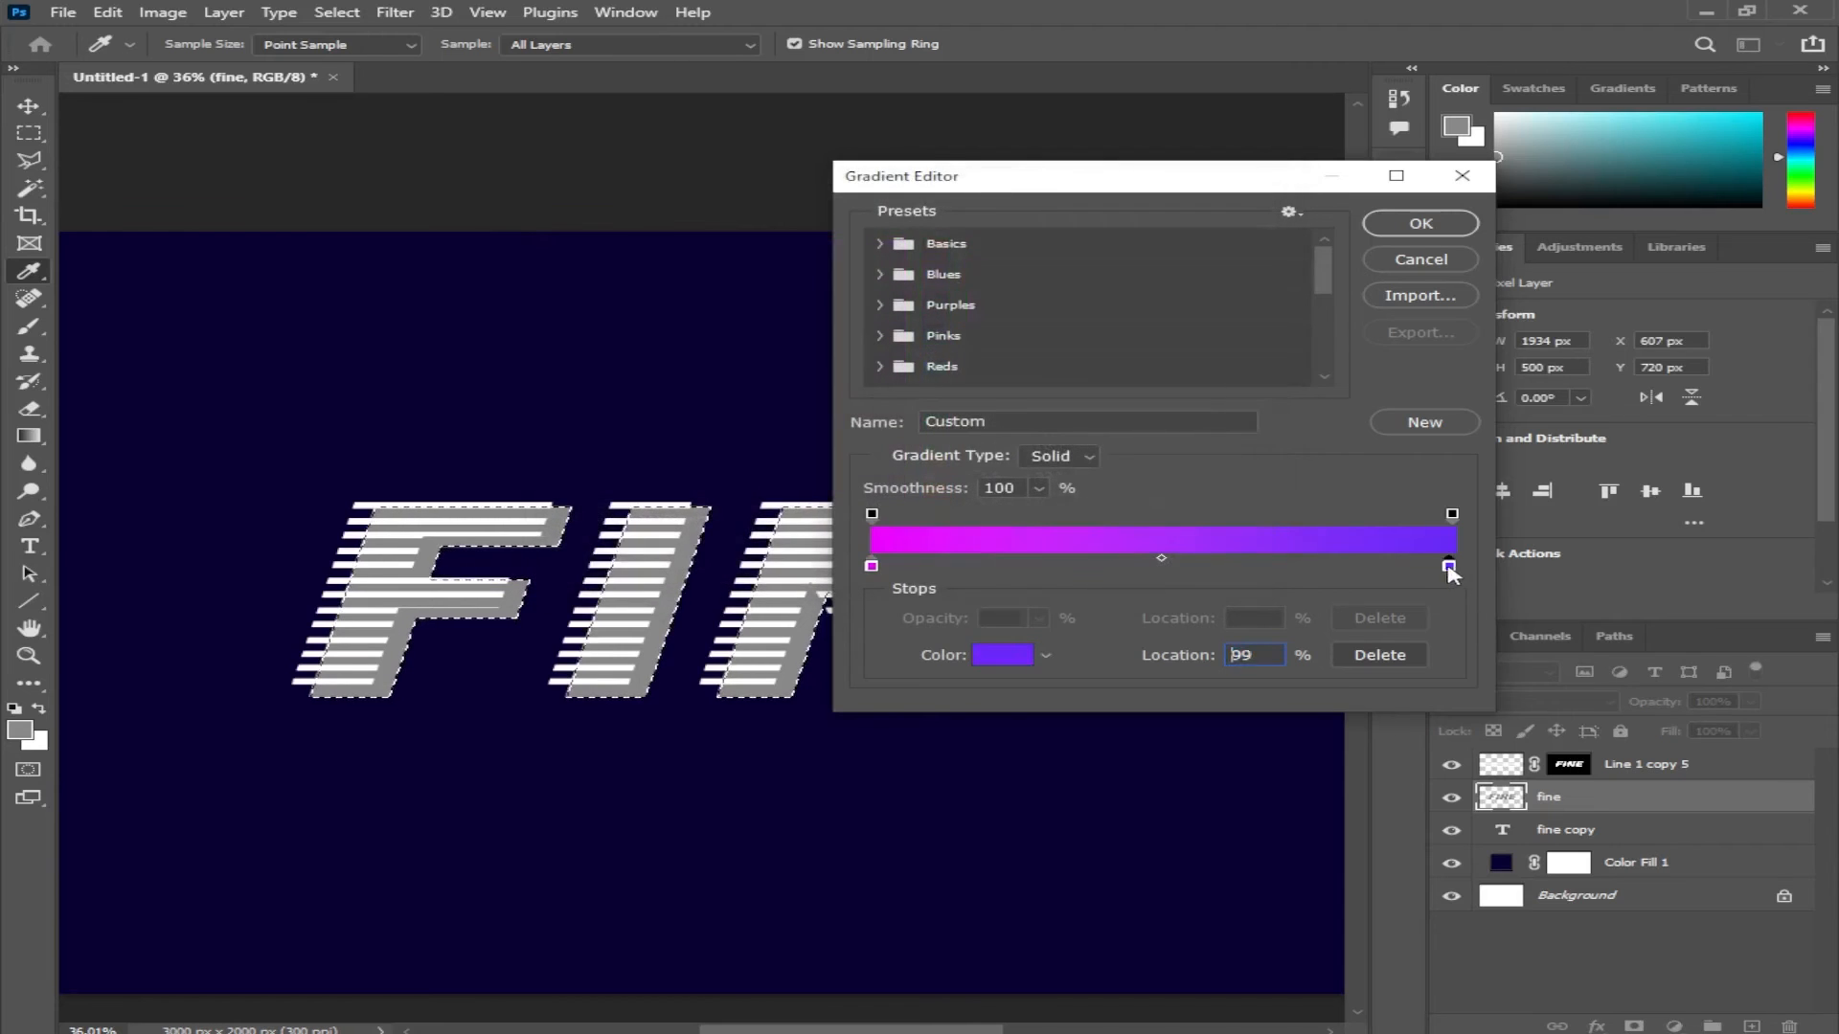
Set the gradient's end stop to violet 6c00ff and accept the edited gradient
{"action": "left_click", "coordinate": [1003, 657]}
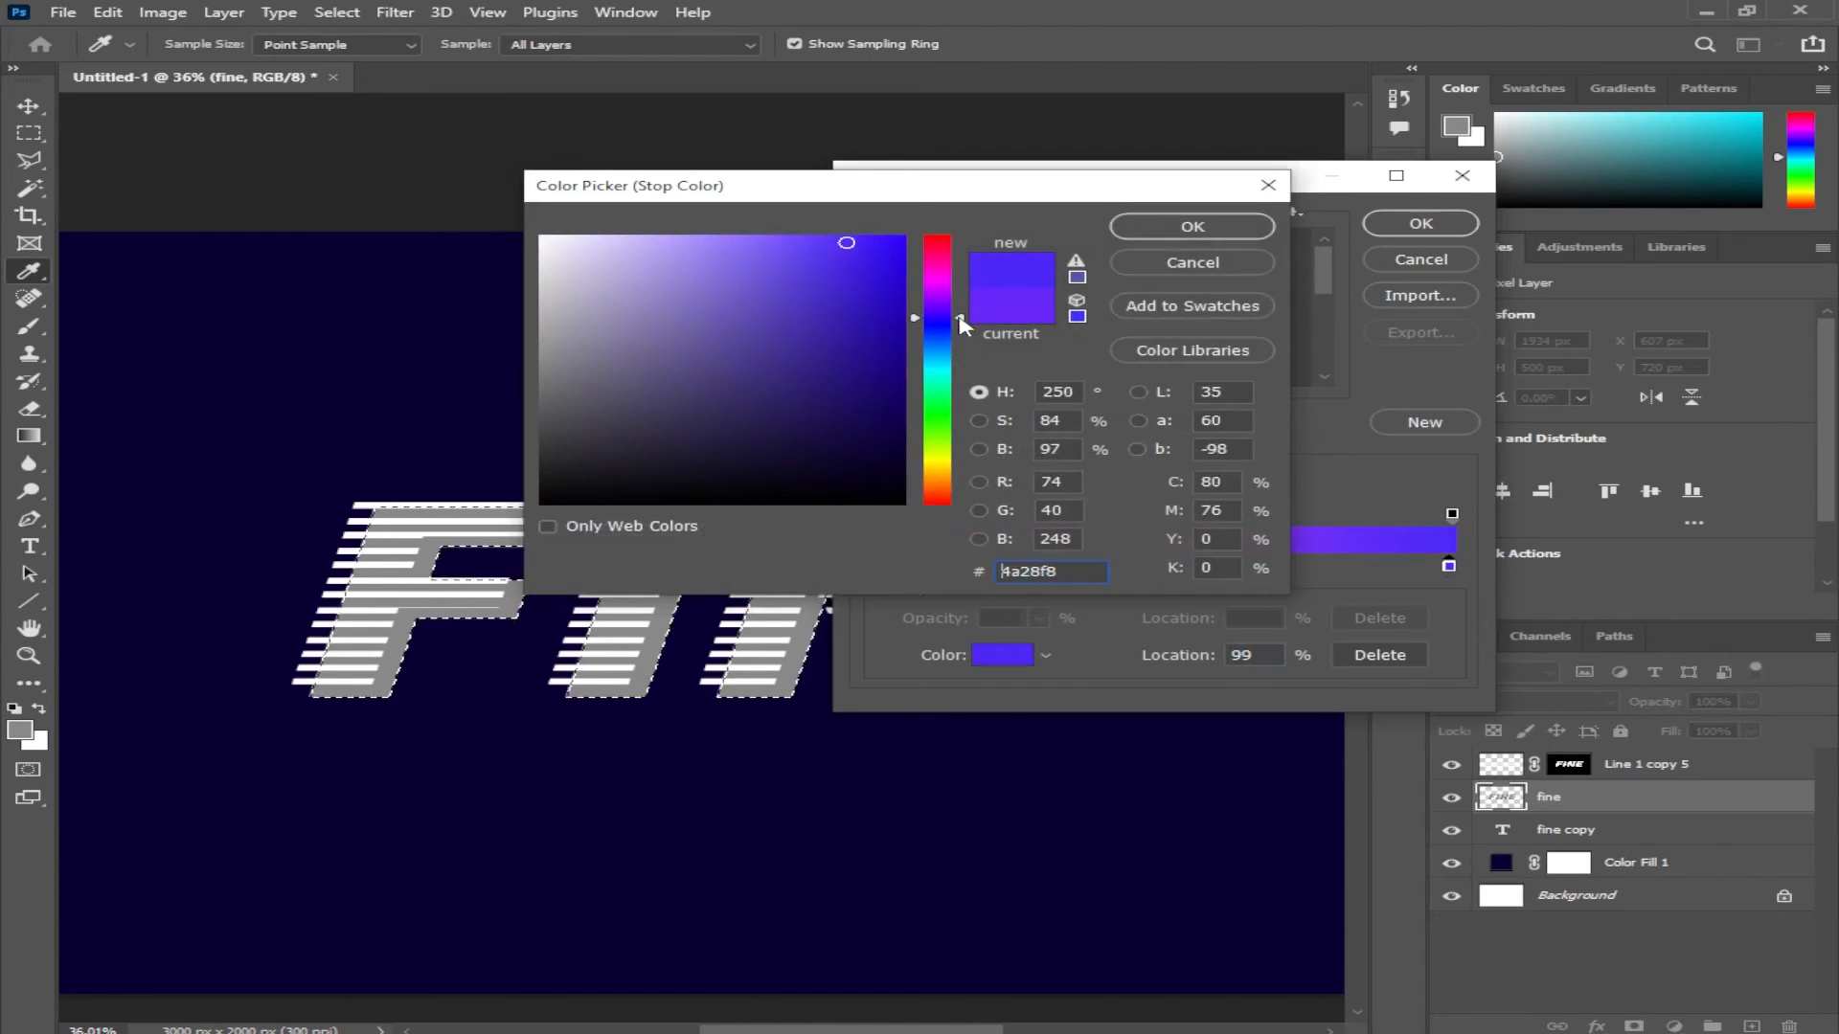
{"action": "left_click_drag", "start_coordinate": [848, 240], "coordinate": [969, 228]}
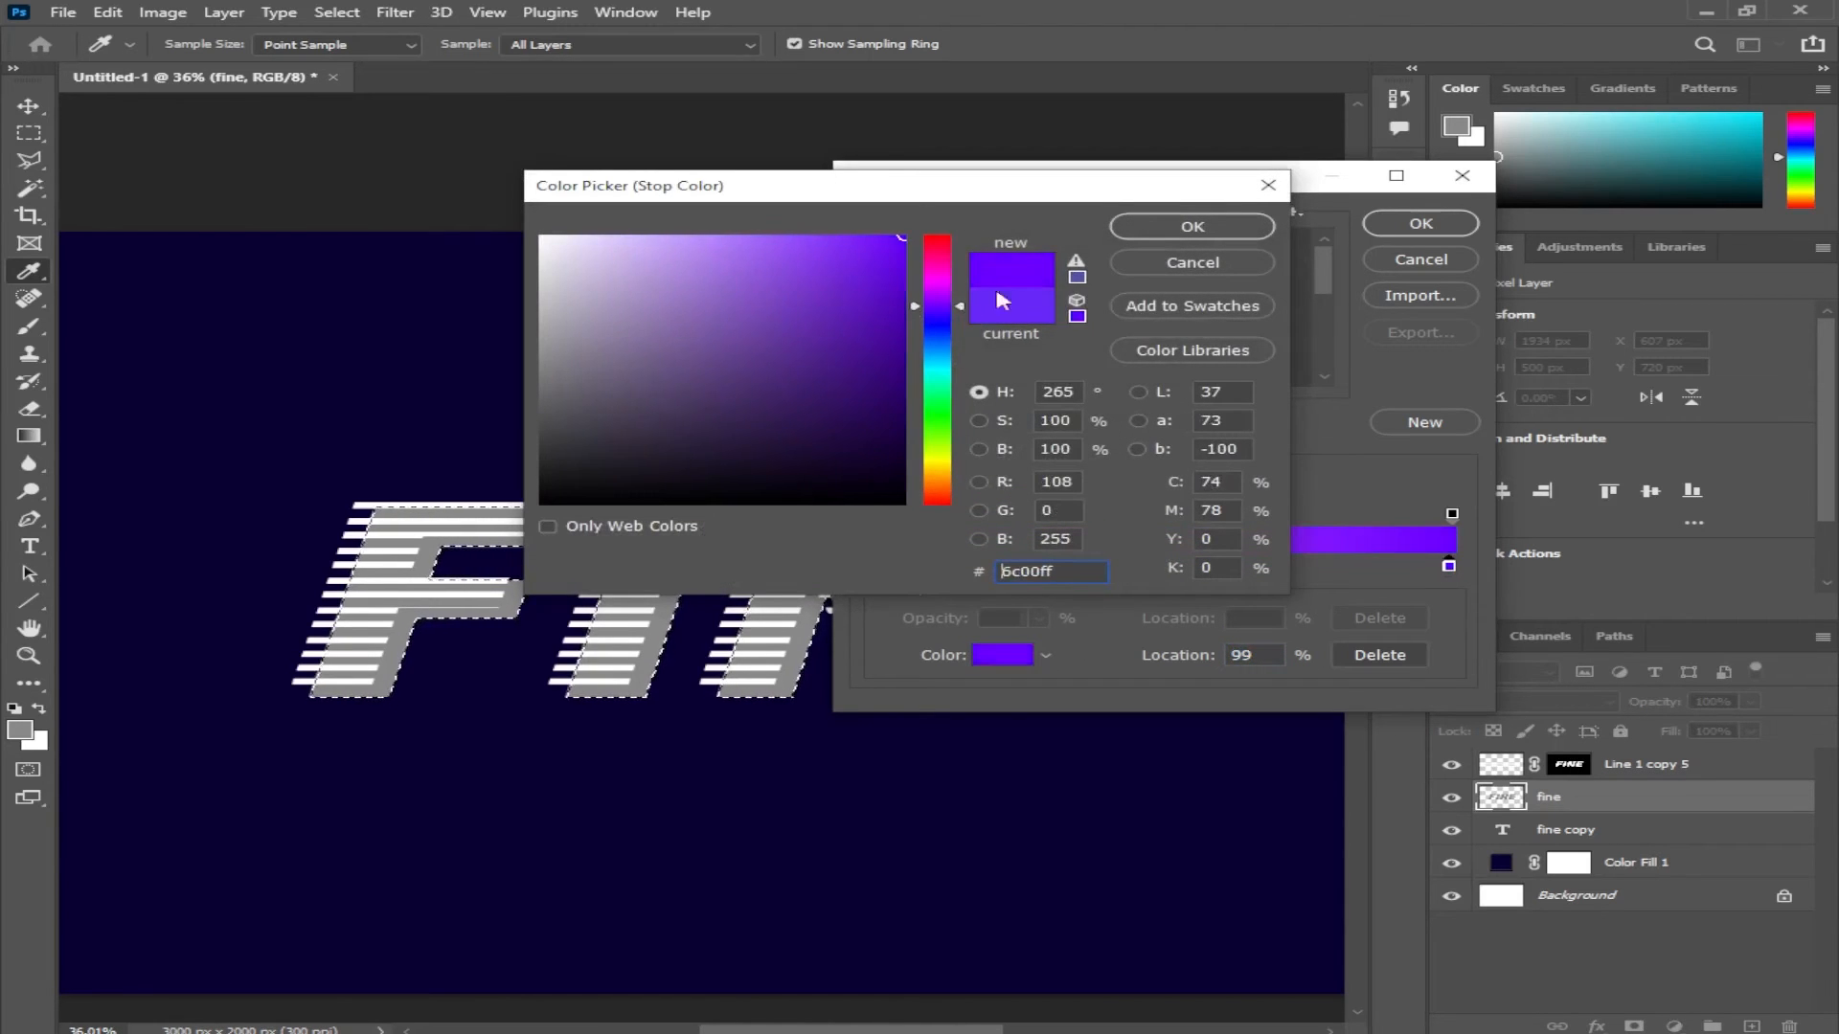
{"action": "left_click", "coordinate": [1174, 236]}
{"action": "left_click", "coordinate": [1419, 226]}
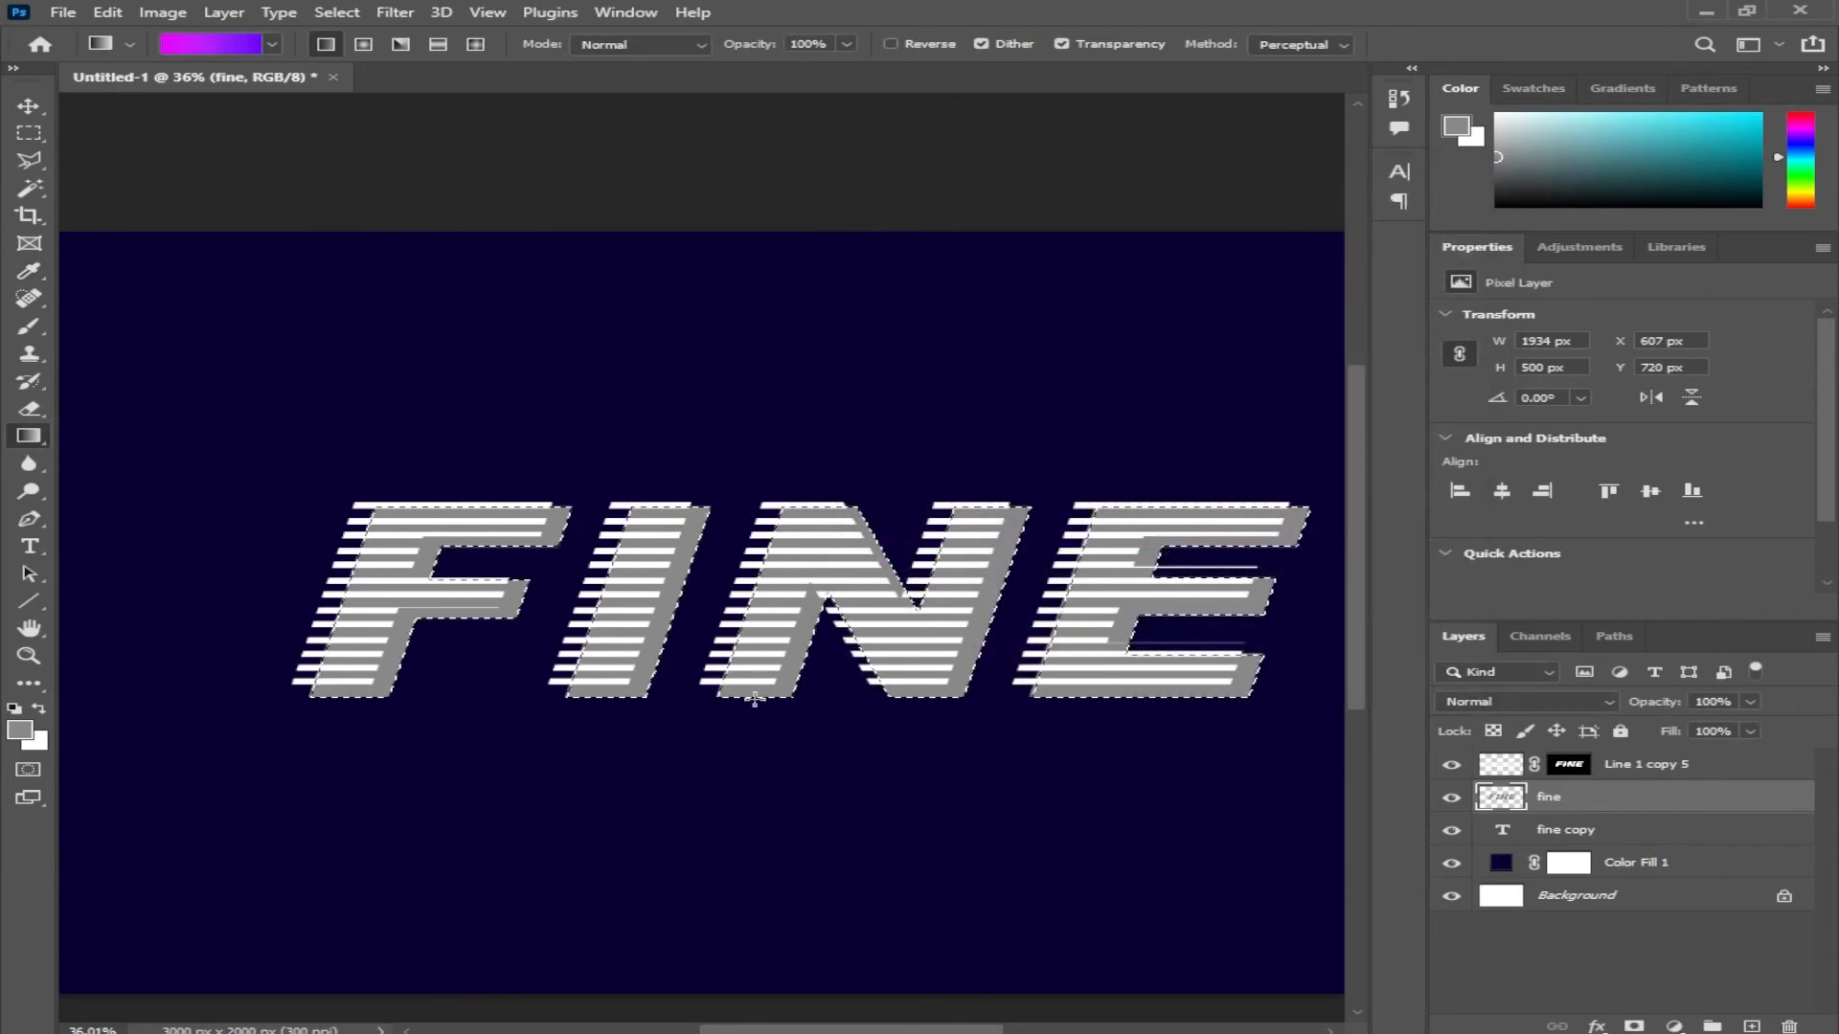
Fill the selected letters with the linear gradient from magenta at their base to violet at their top, and deselect
{"action": "left_click_drag", "start_coordinate": [754, 699], "coordinate": [789, 601]}
{"action": "left_click_drag", "start_coordinate": [831, 497], "coordinate": [830, 499]}
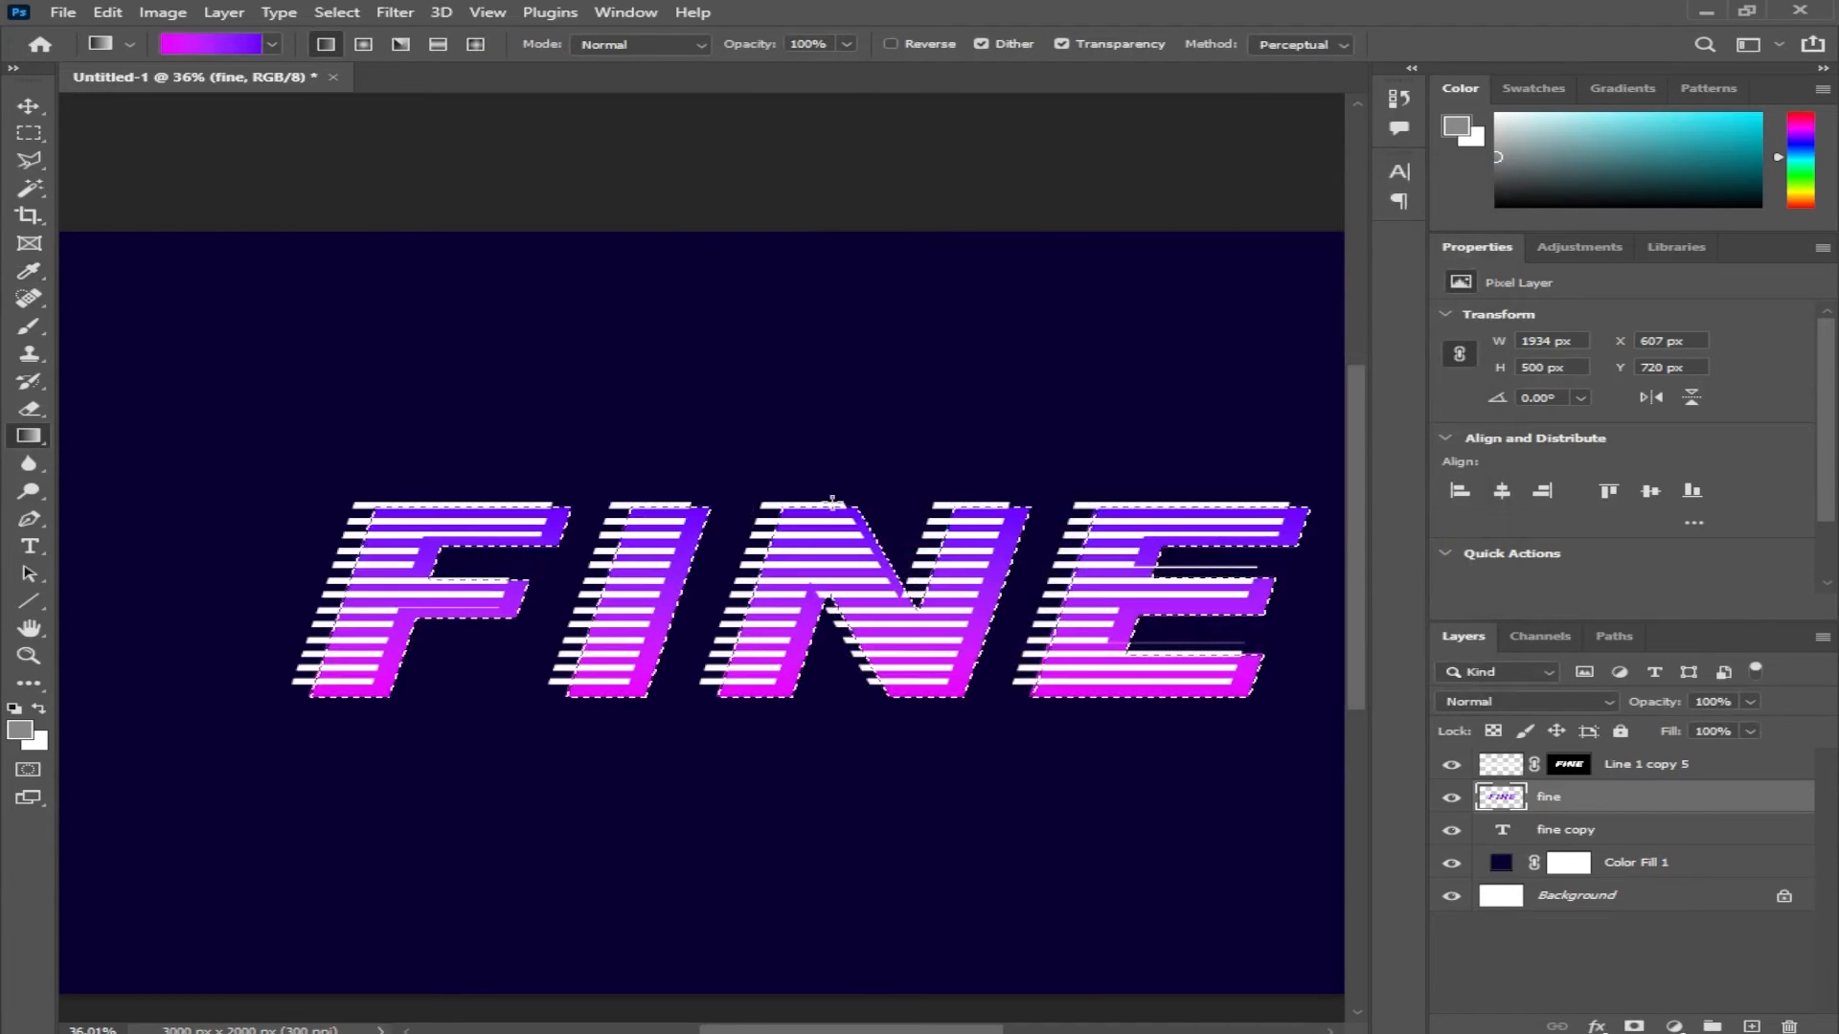
{"action": "key", "text": "m"}
{"action": "left_click", "coordinate": [784, 436]}
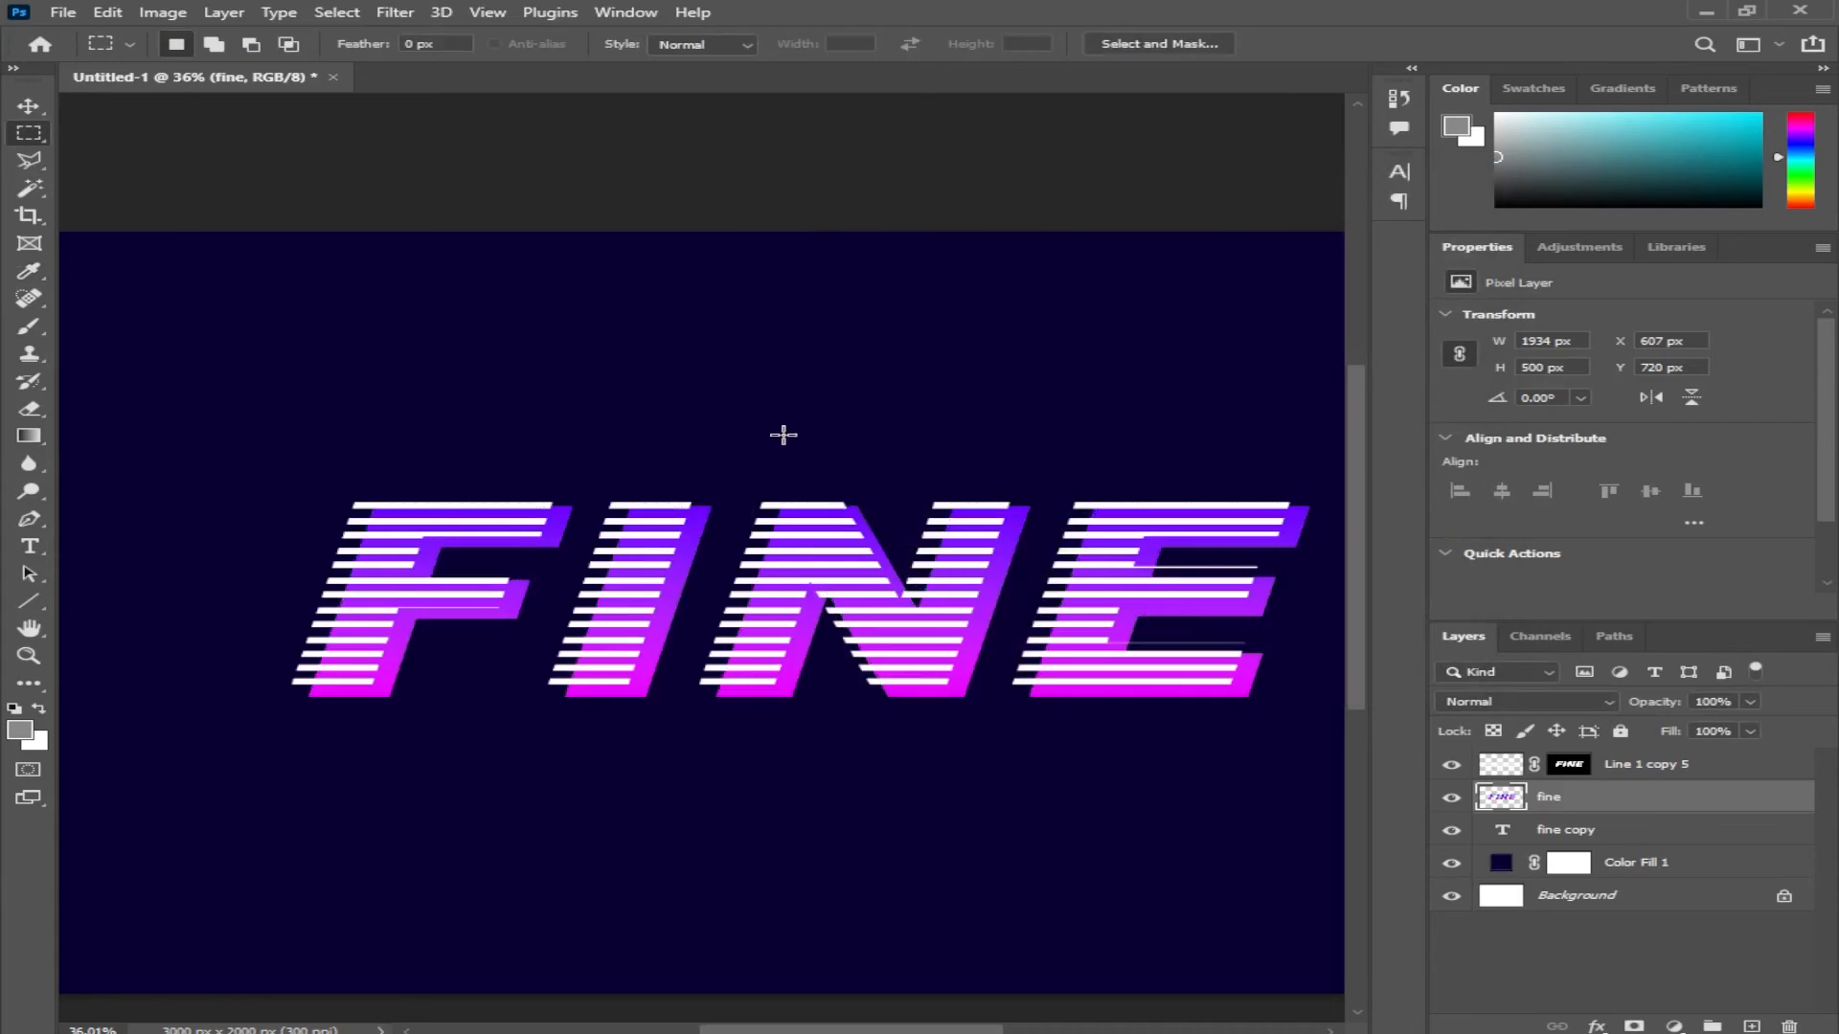
Try opacities of 50% and 70% on the gradient-filled fine layer
{"action": "scroll", "coordinate": [738, 503], "scroll_direction": "down", "scroll_amount": 6}
{"action": "scroll", "coordinate": [759, 530], "scroll_direction": "up", "scroll_amount": 5}
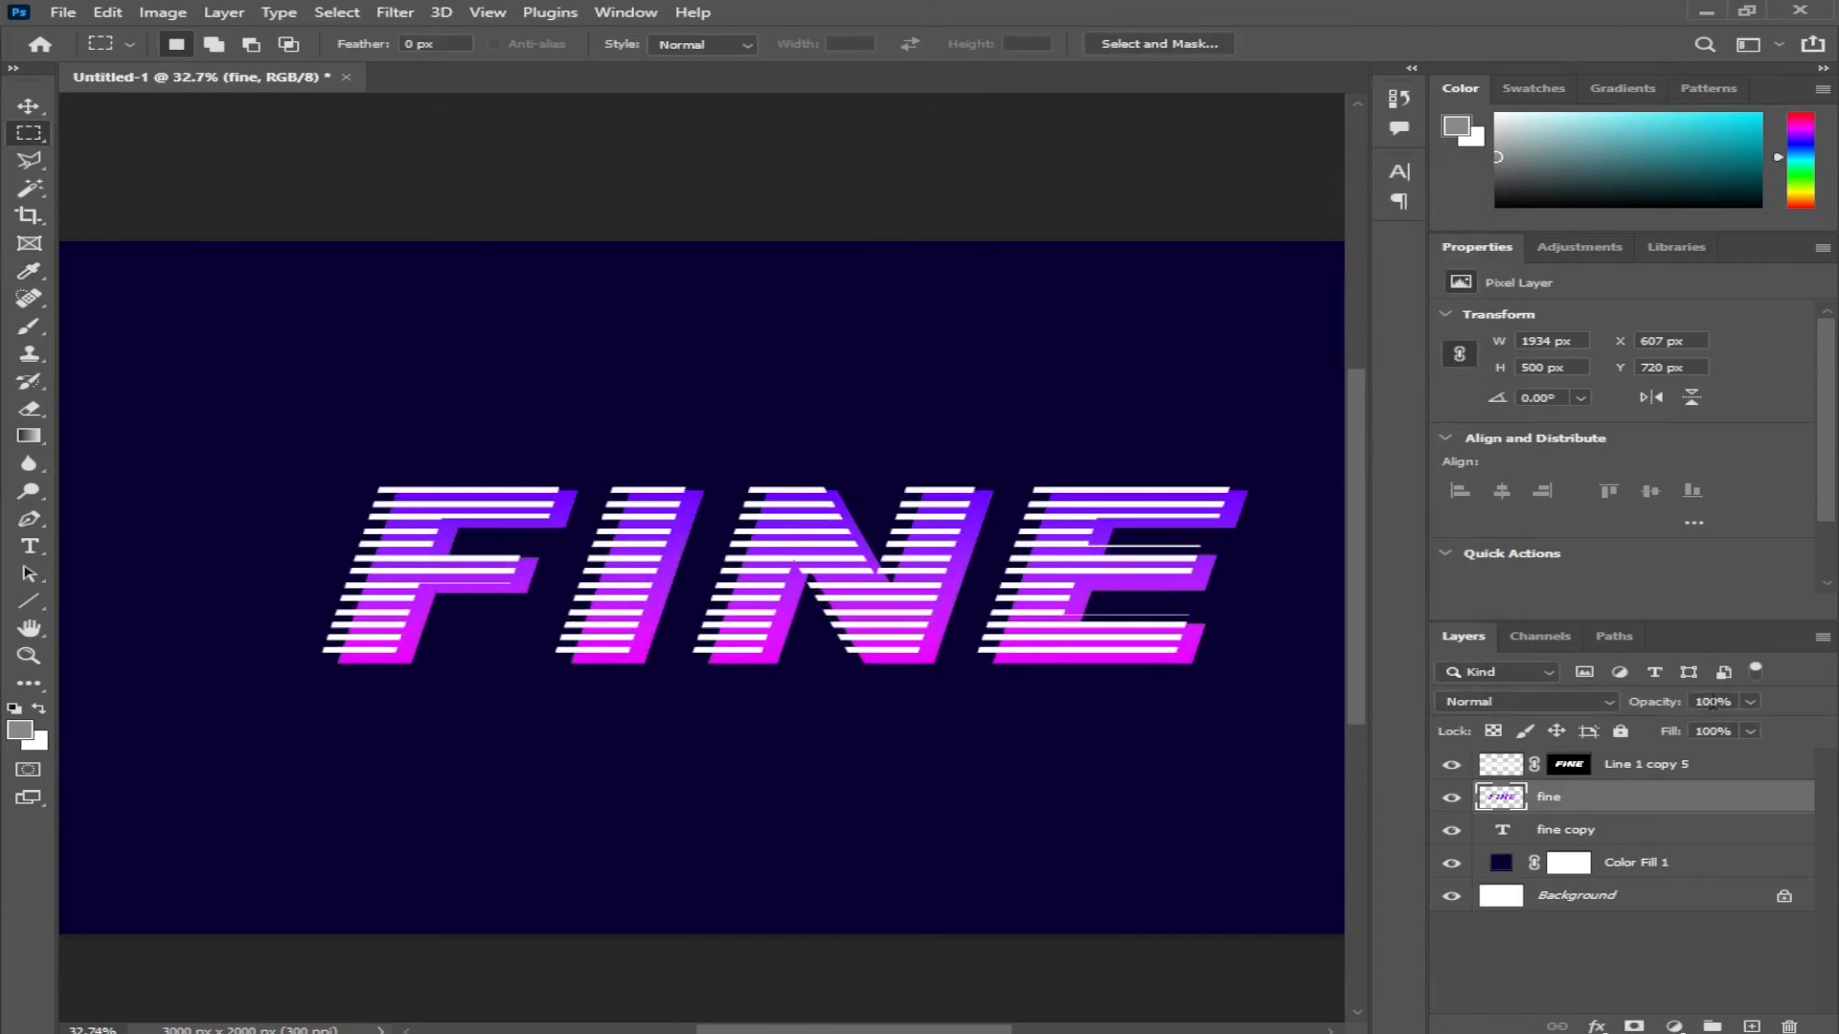
{"action": "type", "text": "50"}
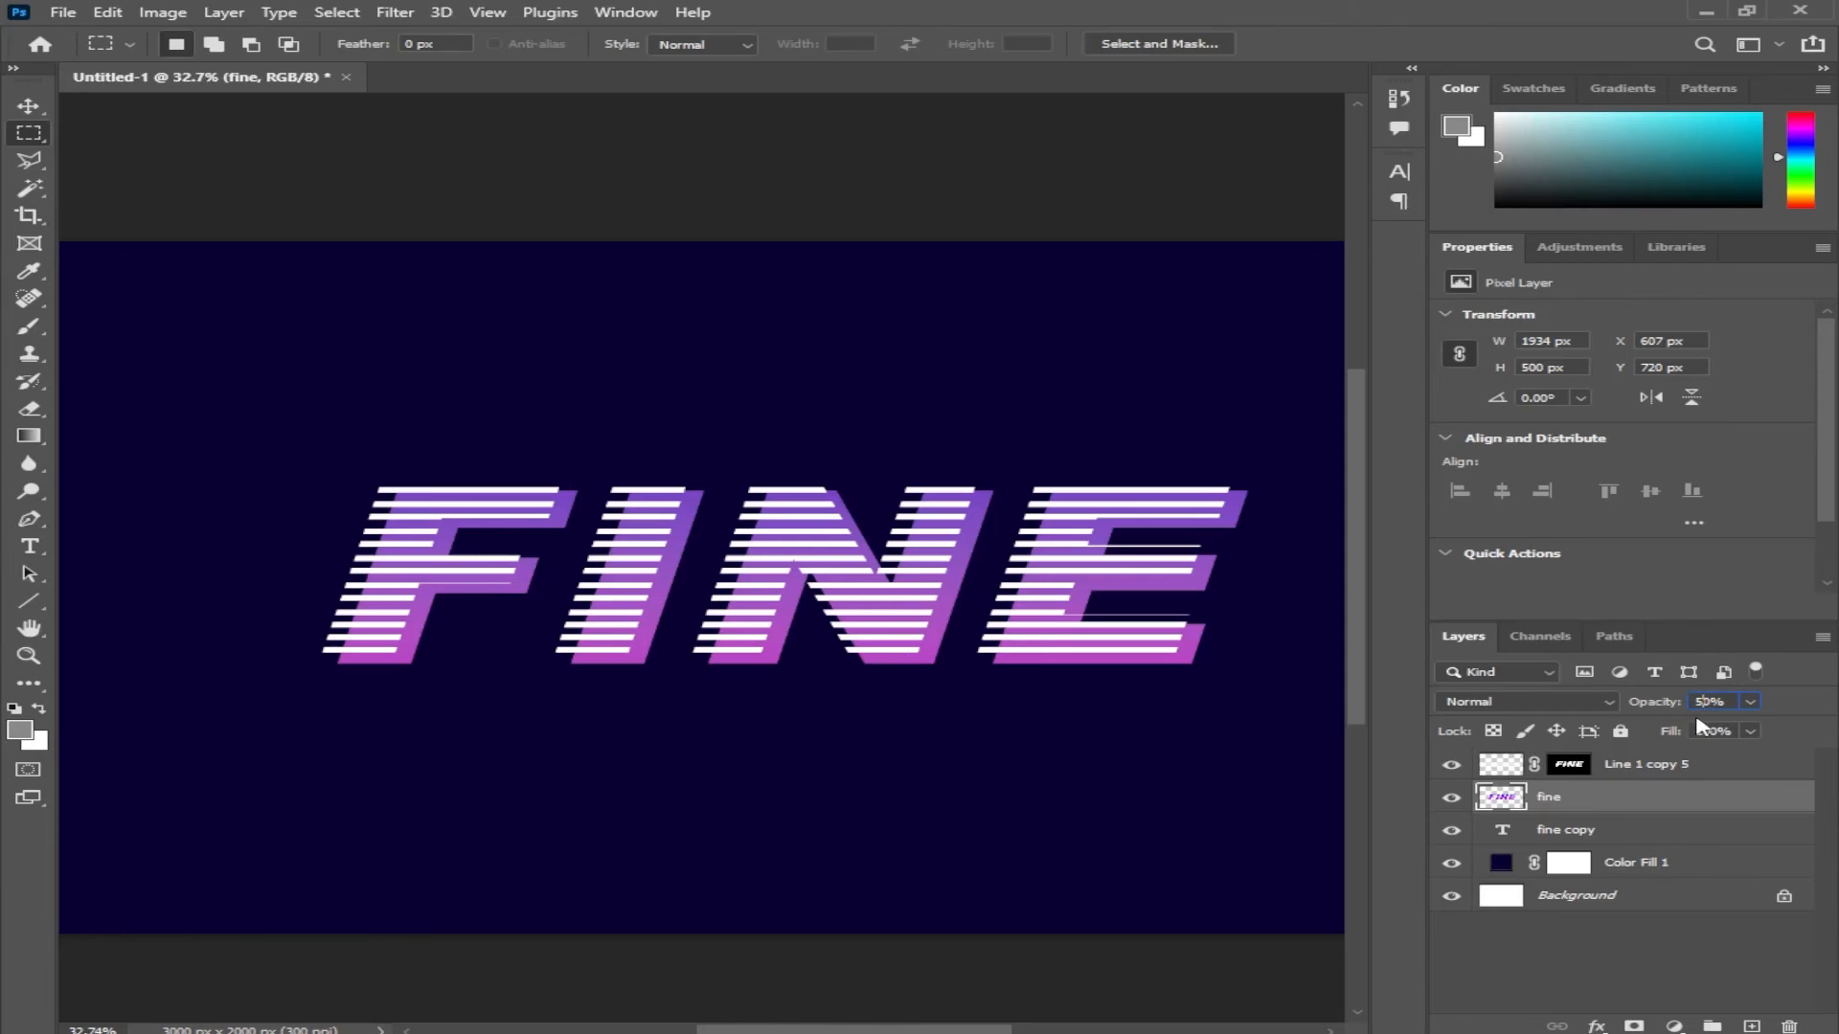
{"action": "type", "text": "70"}
{"action": "key", "text": "Return"}
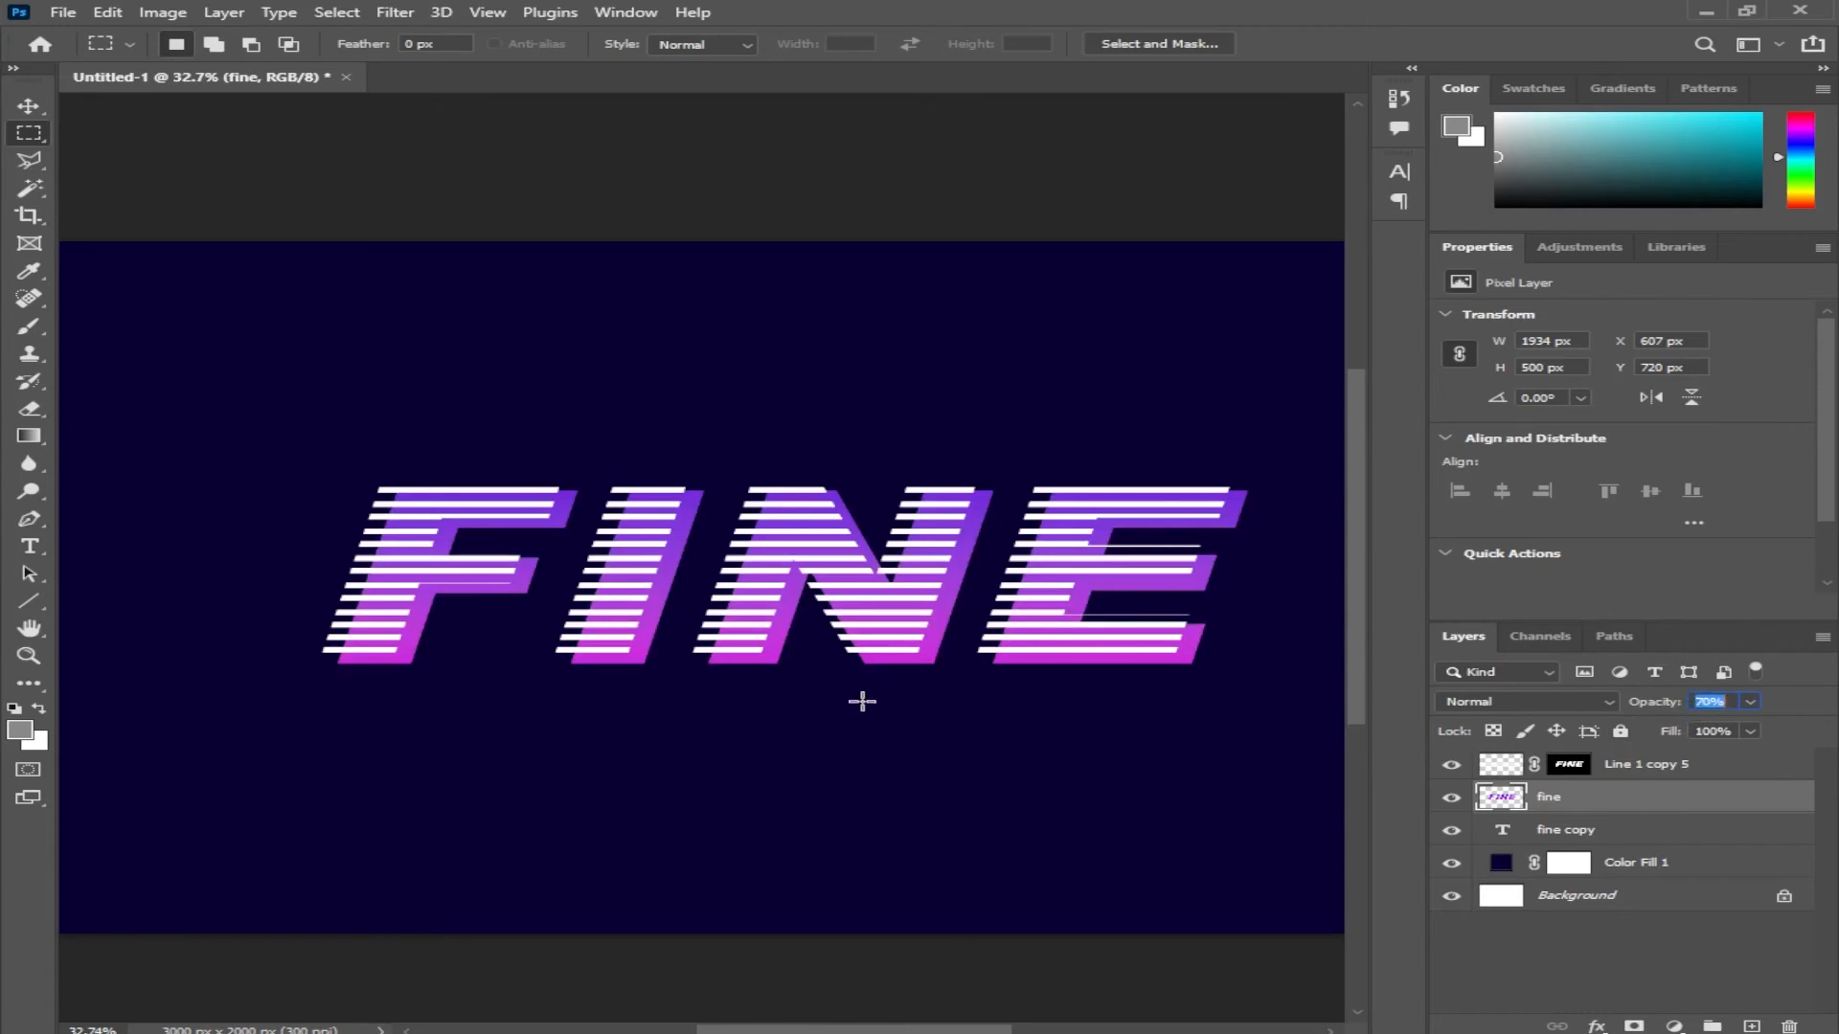
Nudge the fine copy text layer about 50 px right and 30 px down behind the gradient lettering
{"action": "left_click", "coordinate": [1571, 831]}
{"action": "key", "text": "v"}
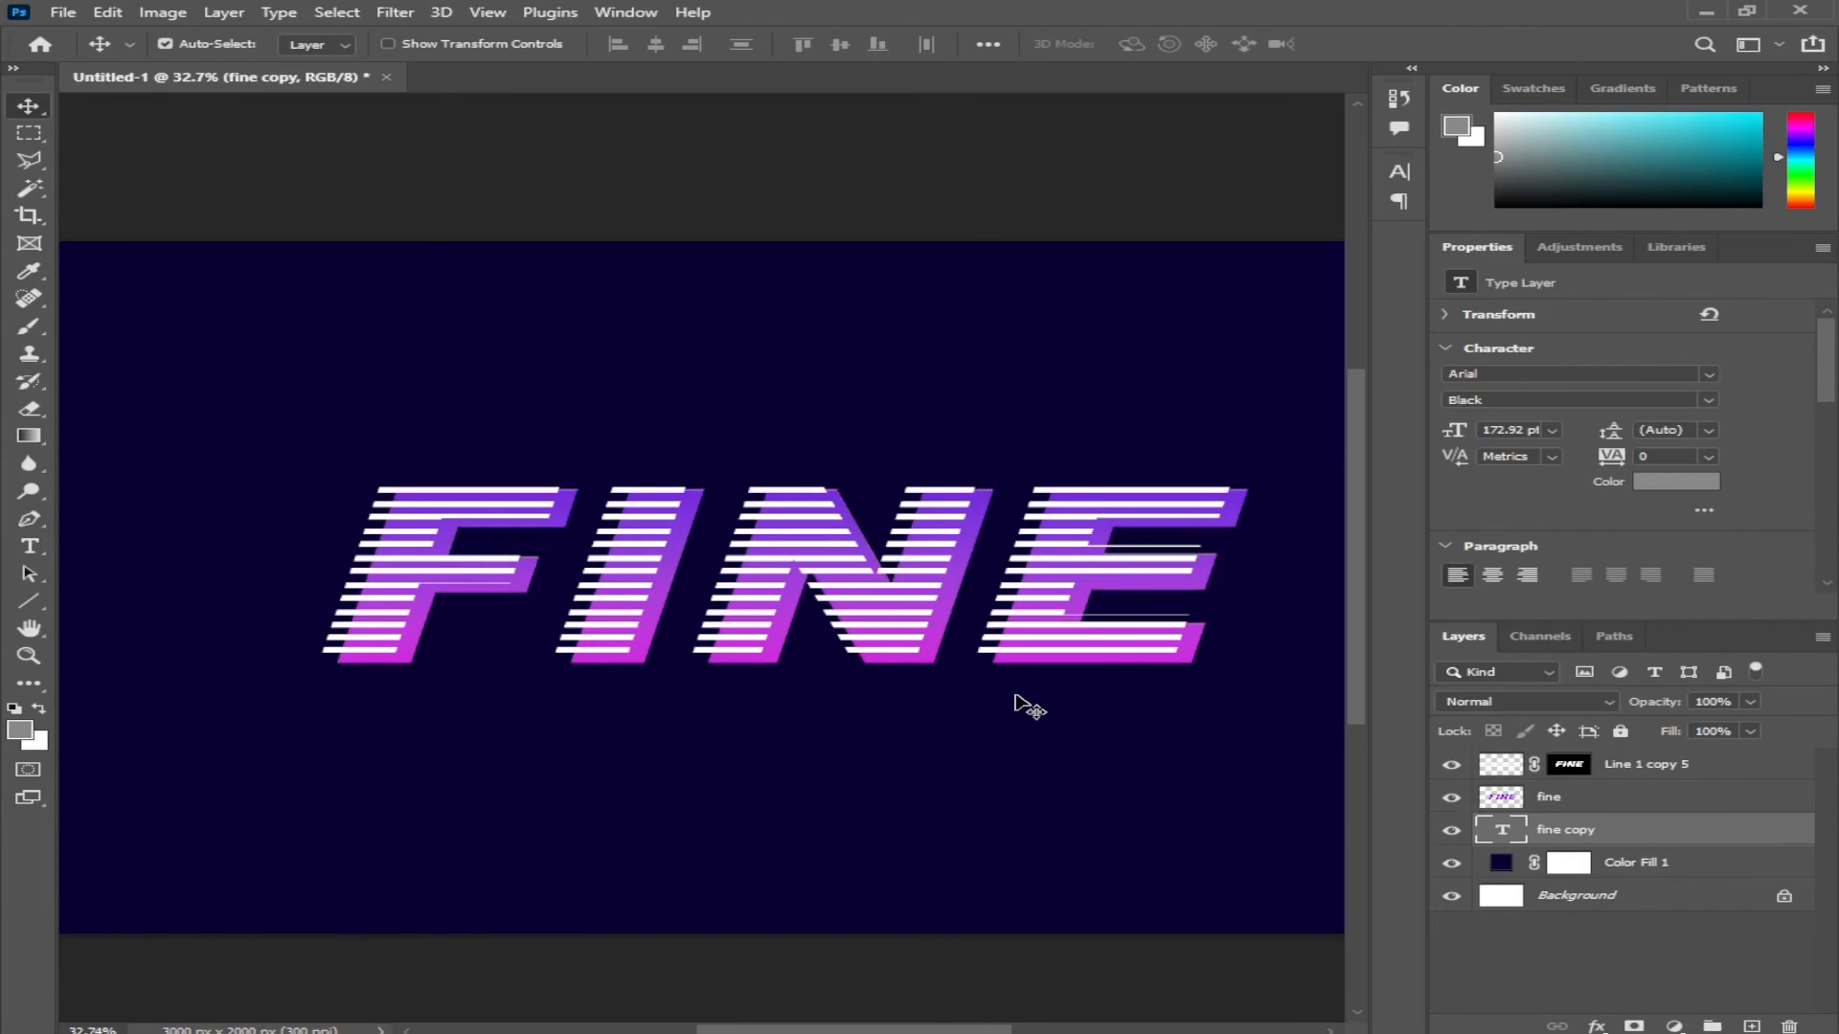
{"action": "key", "text": "shift+Right"}
{"action": "key", "text": "shift+Right"}
{"action": "key", "text": "shift+Right"}
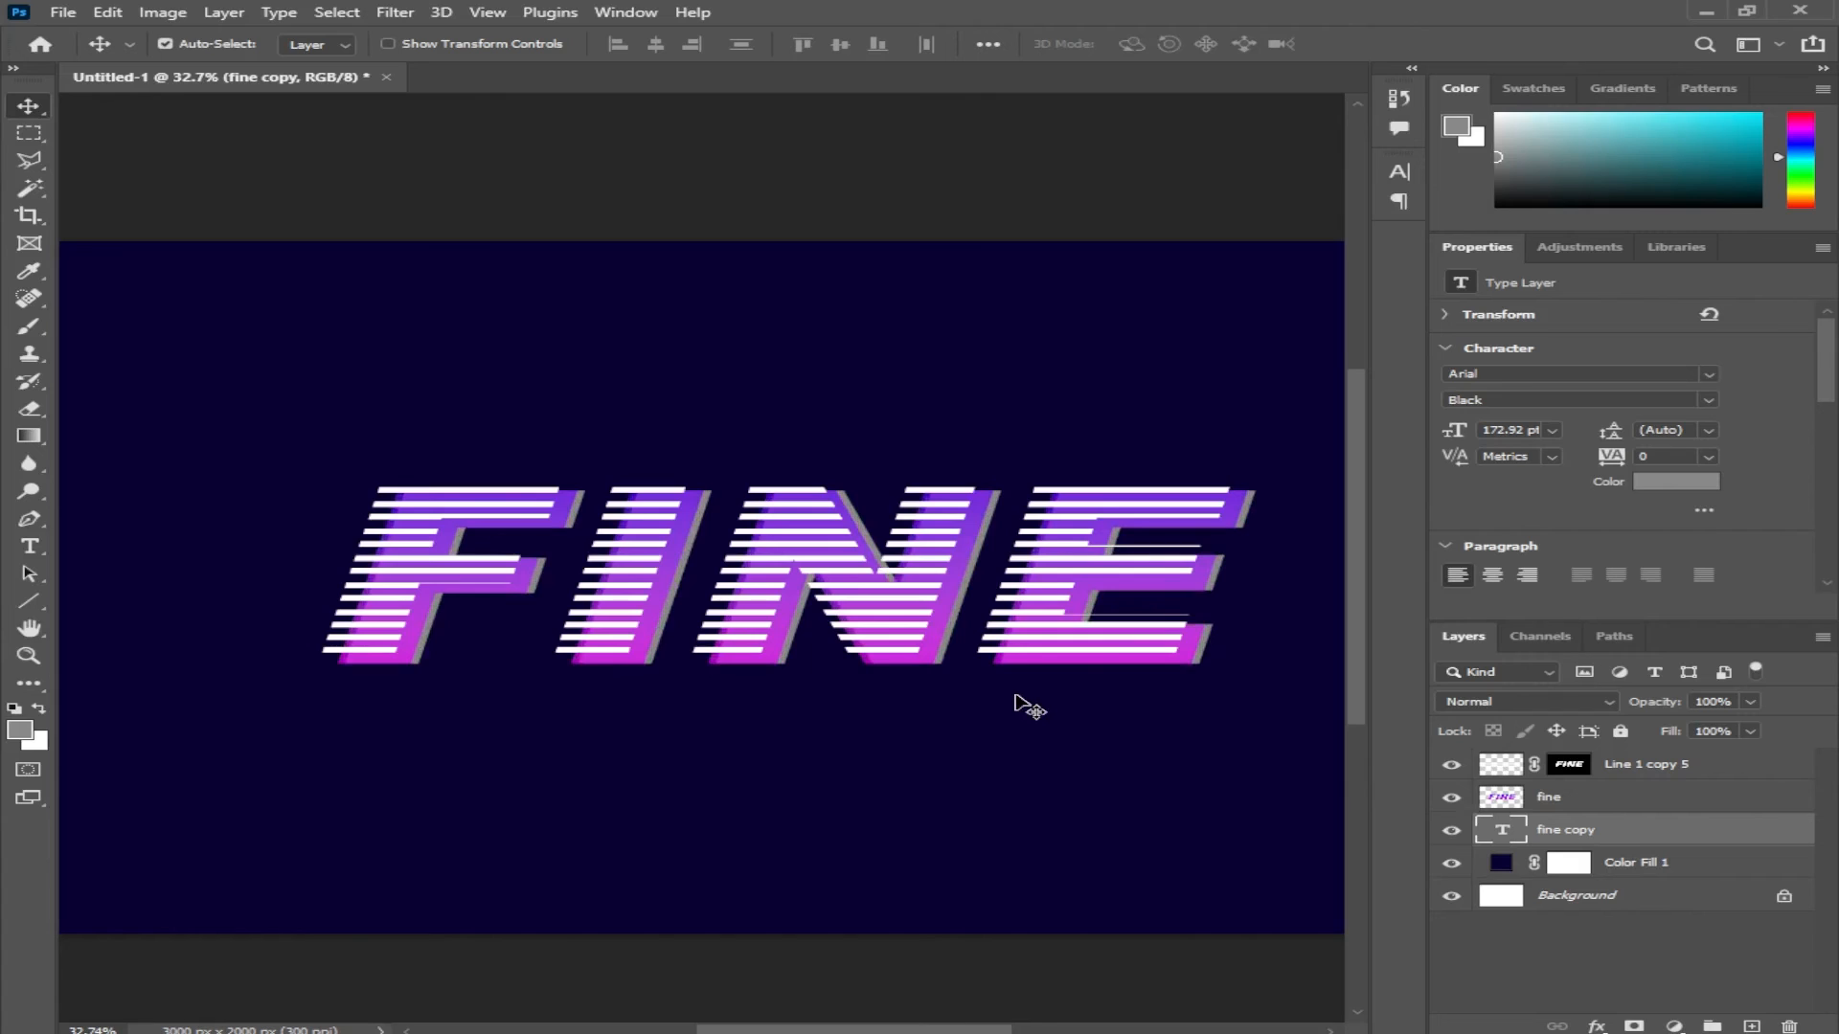
{"action": "key", "text": "shift+Left"}
{"action": "key", "text": "shift+Left"}
{"action": "key", "text": "shift+Left"}
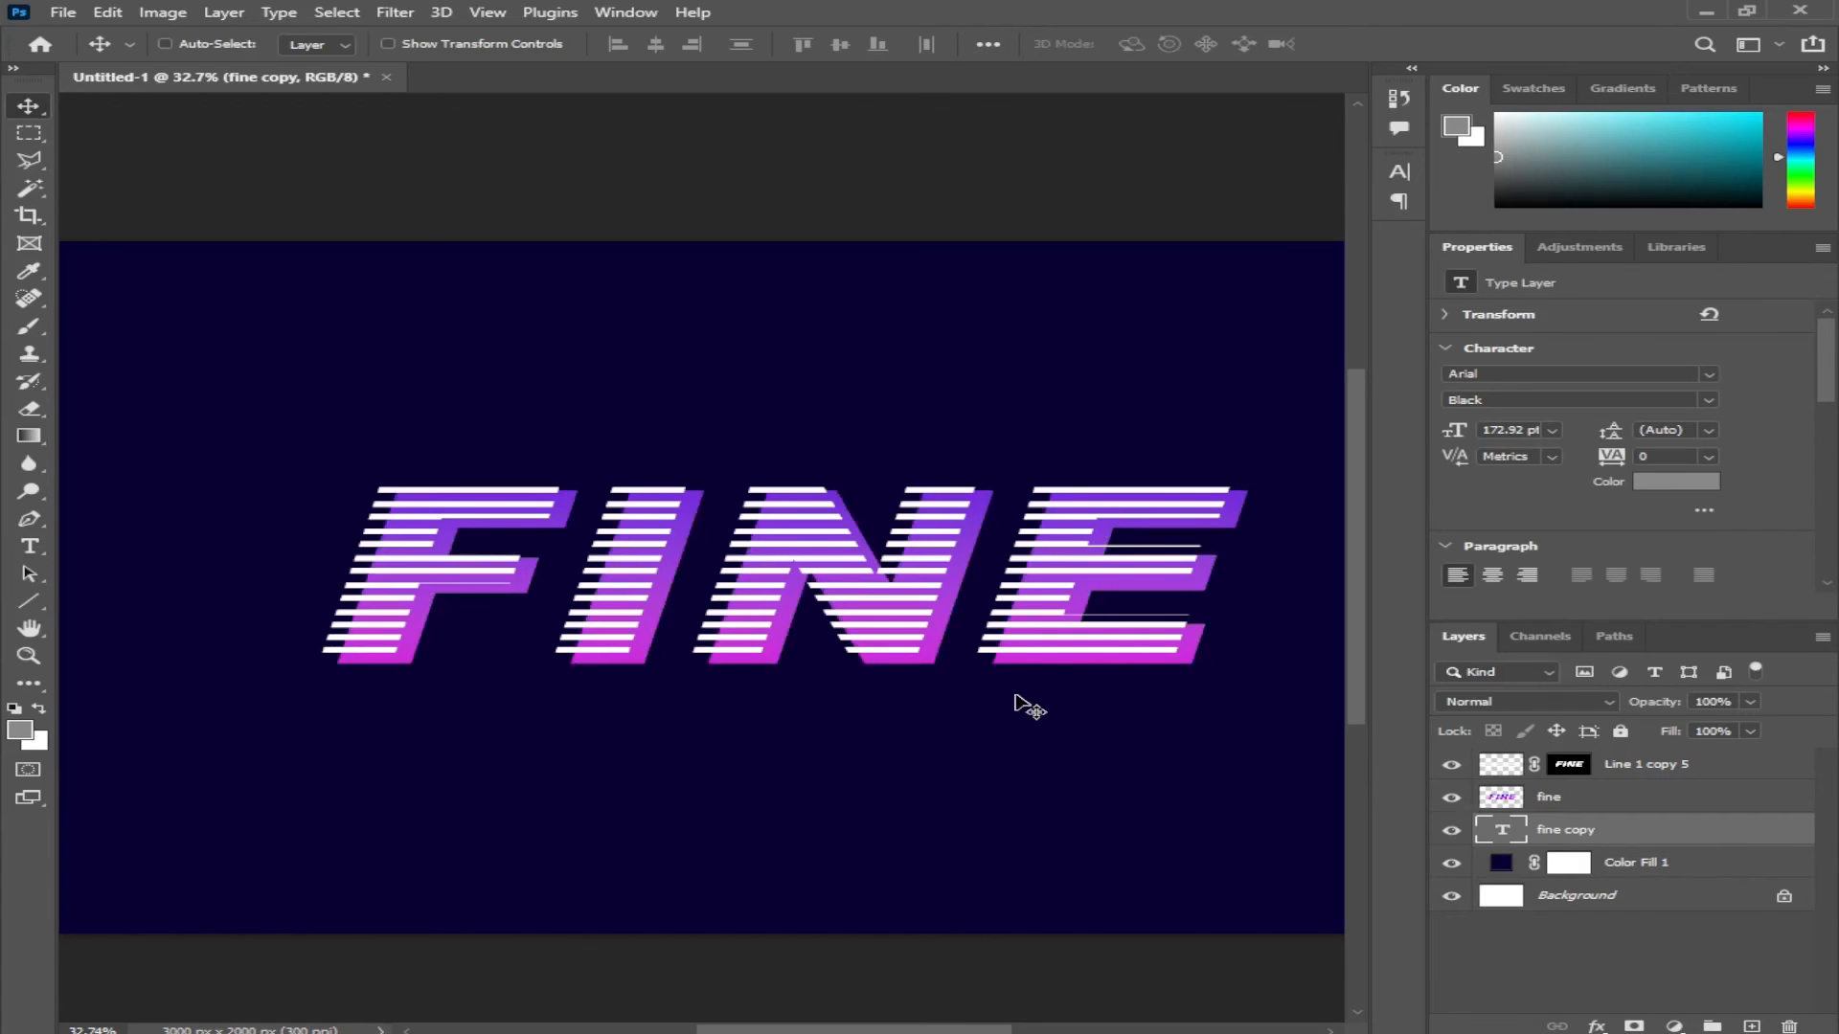
{"action": "key", "text": "shift+Right"}
{"action": "key", "text": "shift+Right"}
{"action": "key", "text": "shift+Right"}
{"action": "key", "text": "shift+Right"}
{"action": "key", "text": "shift+Right"}
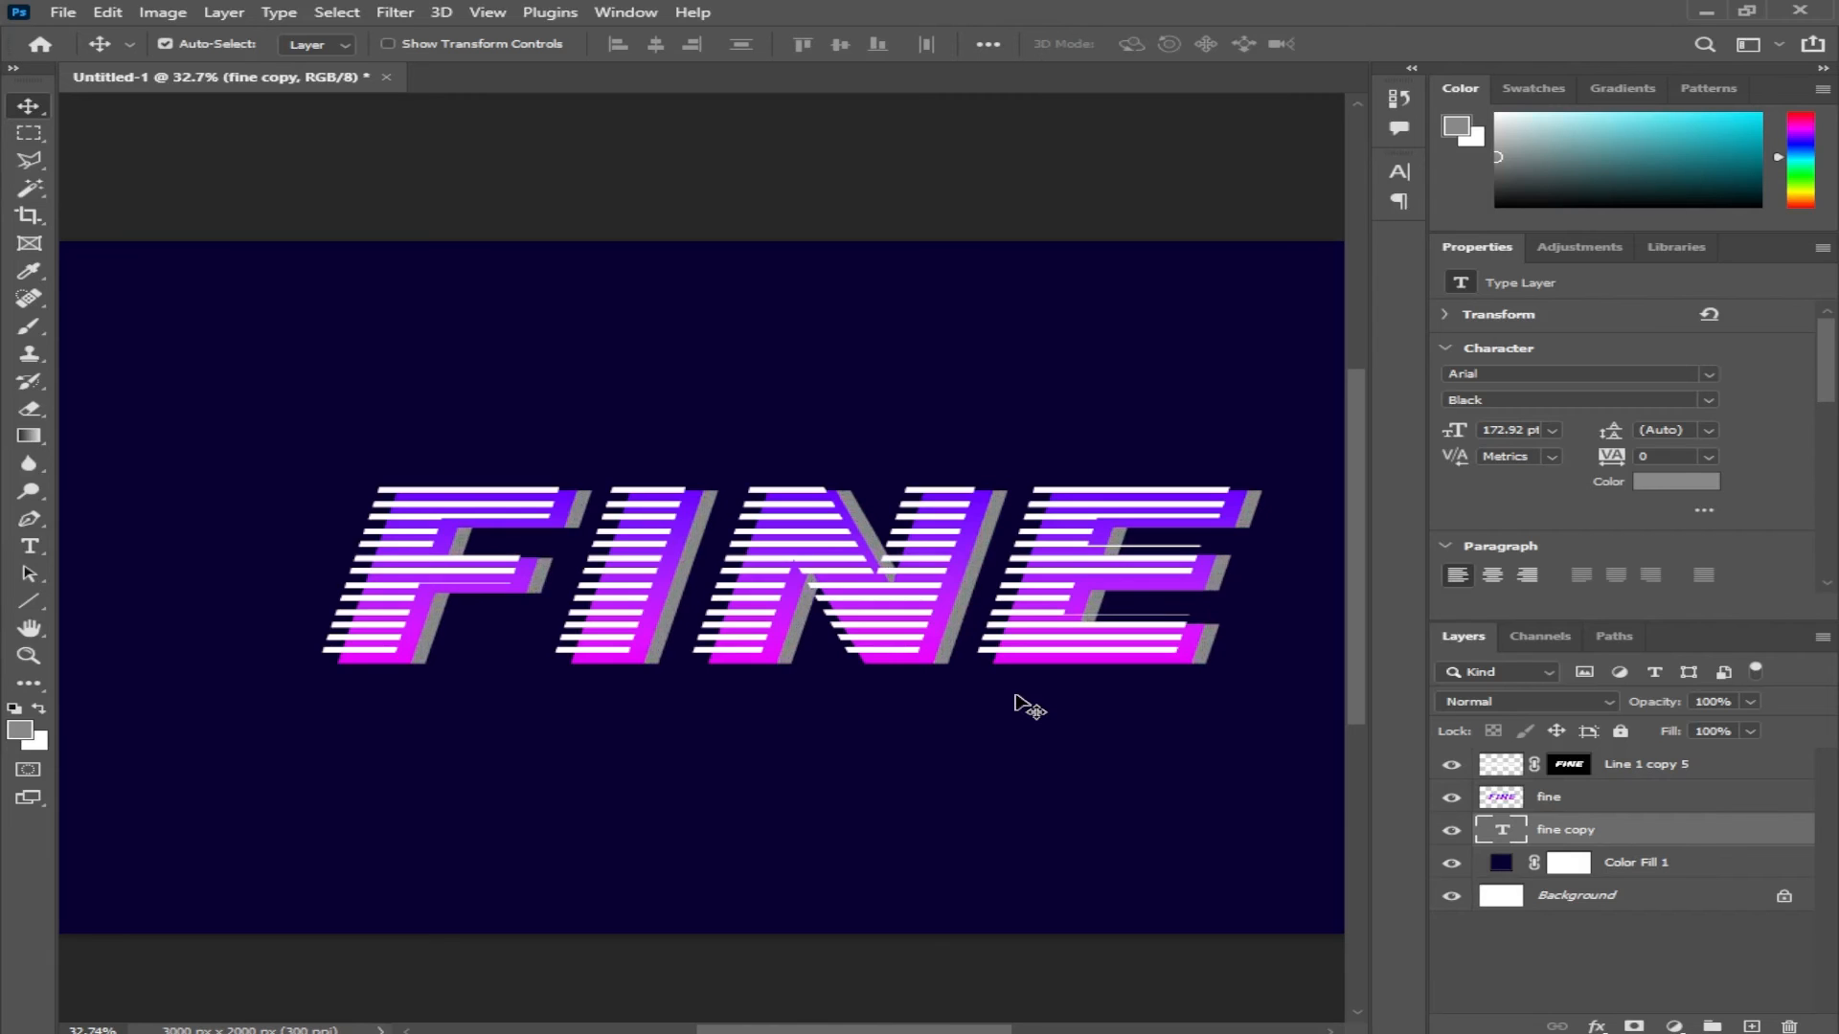
{"action": "key", "text": "shift+Down"}
{"action": "key", "text": "shift+Down"}
{"action": "key", "text": "shift+Down"}
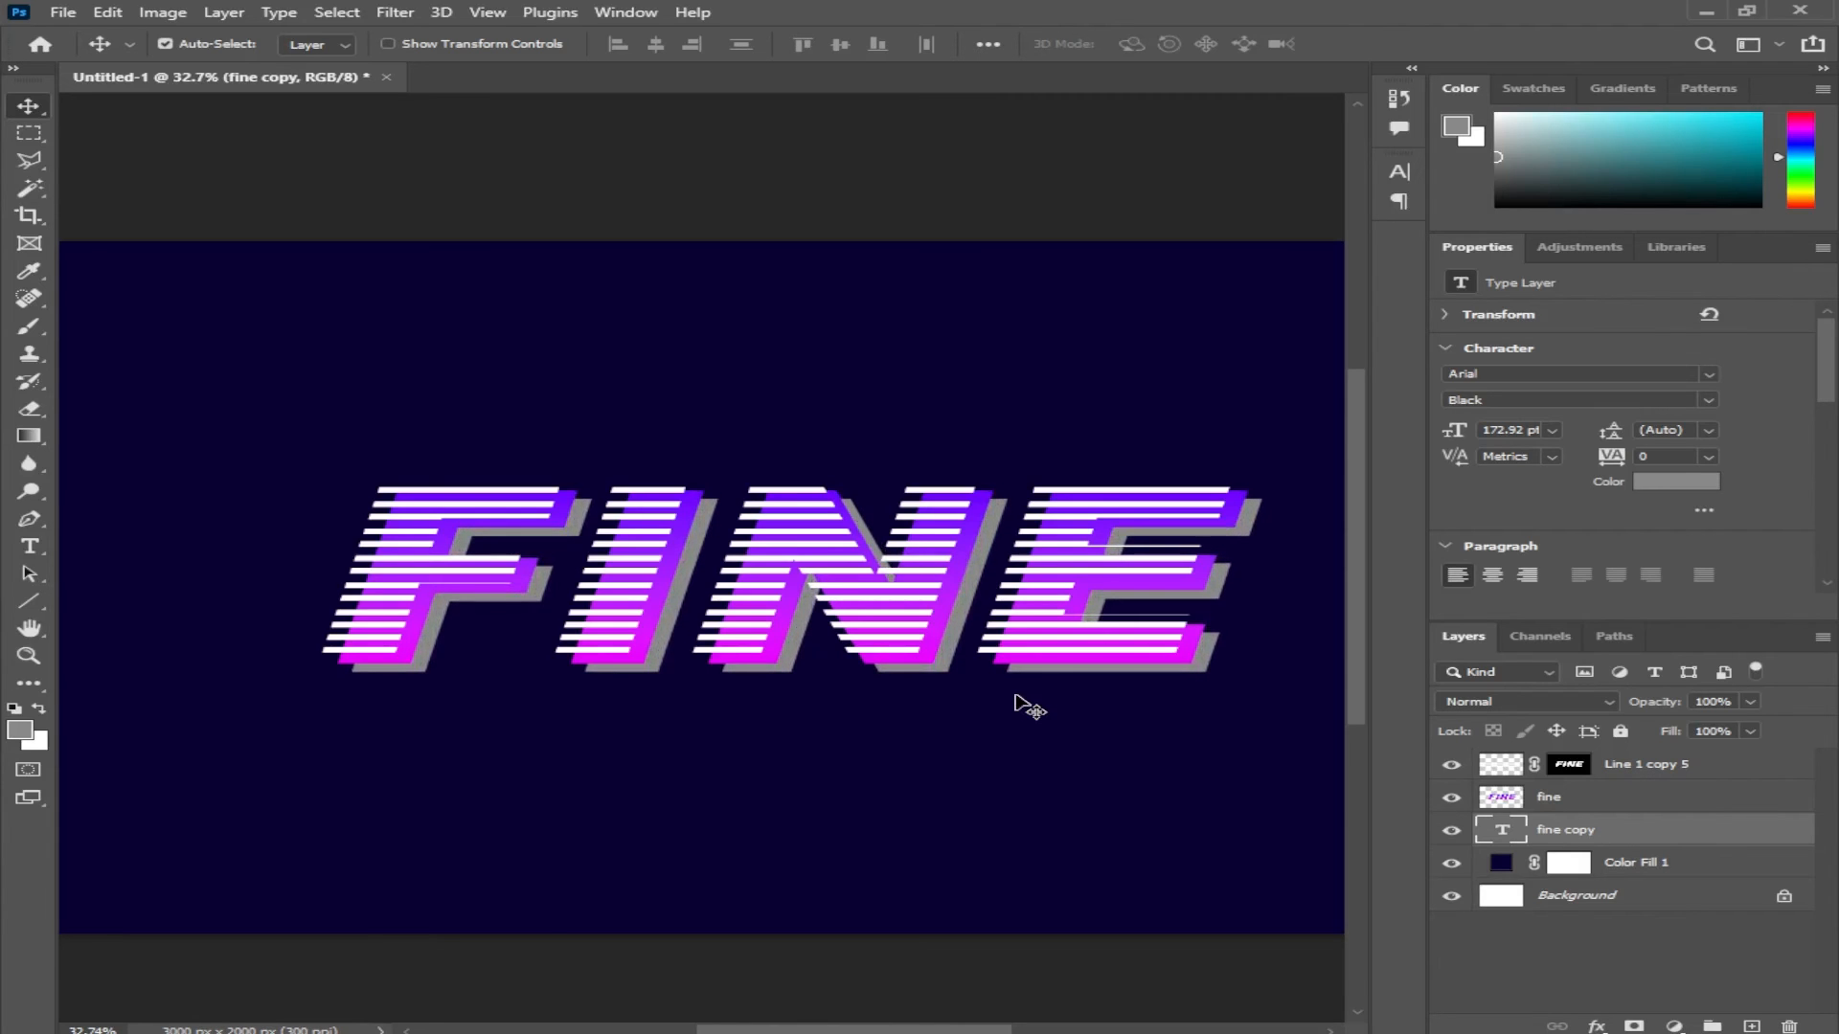
Set the fine copy layer's fill opacity to 0% and add a 12 px outside stroke in a slightly lighter magenta
{"action": "right_click", "coordinate": [1599, 831]}
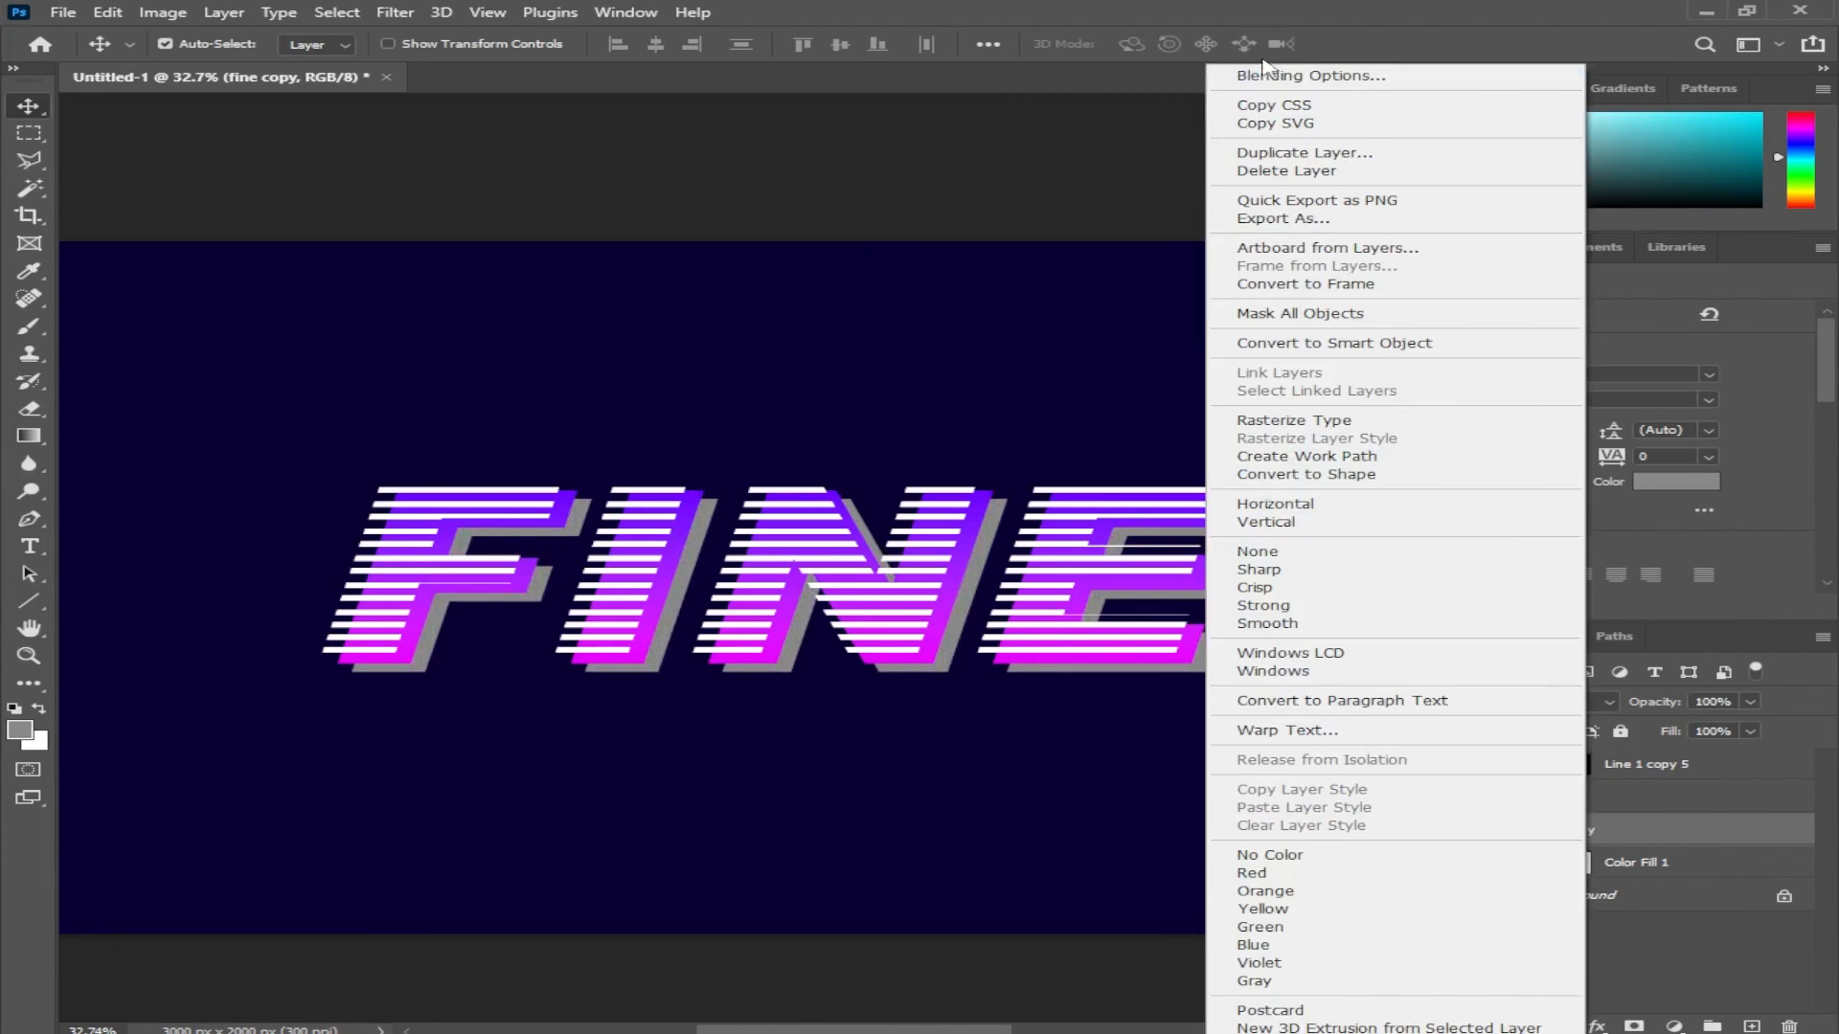
{"action": "left_click", "coordinate": [1266, 73]}
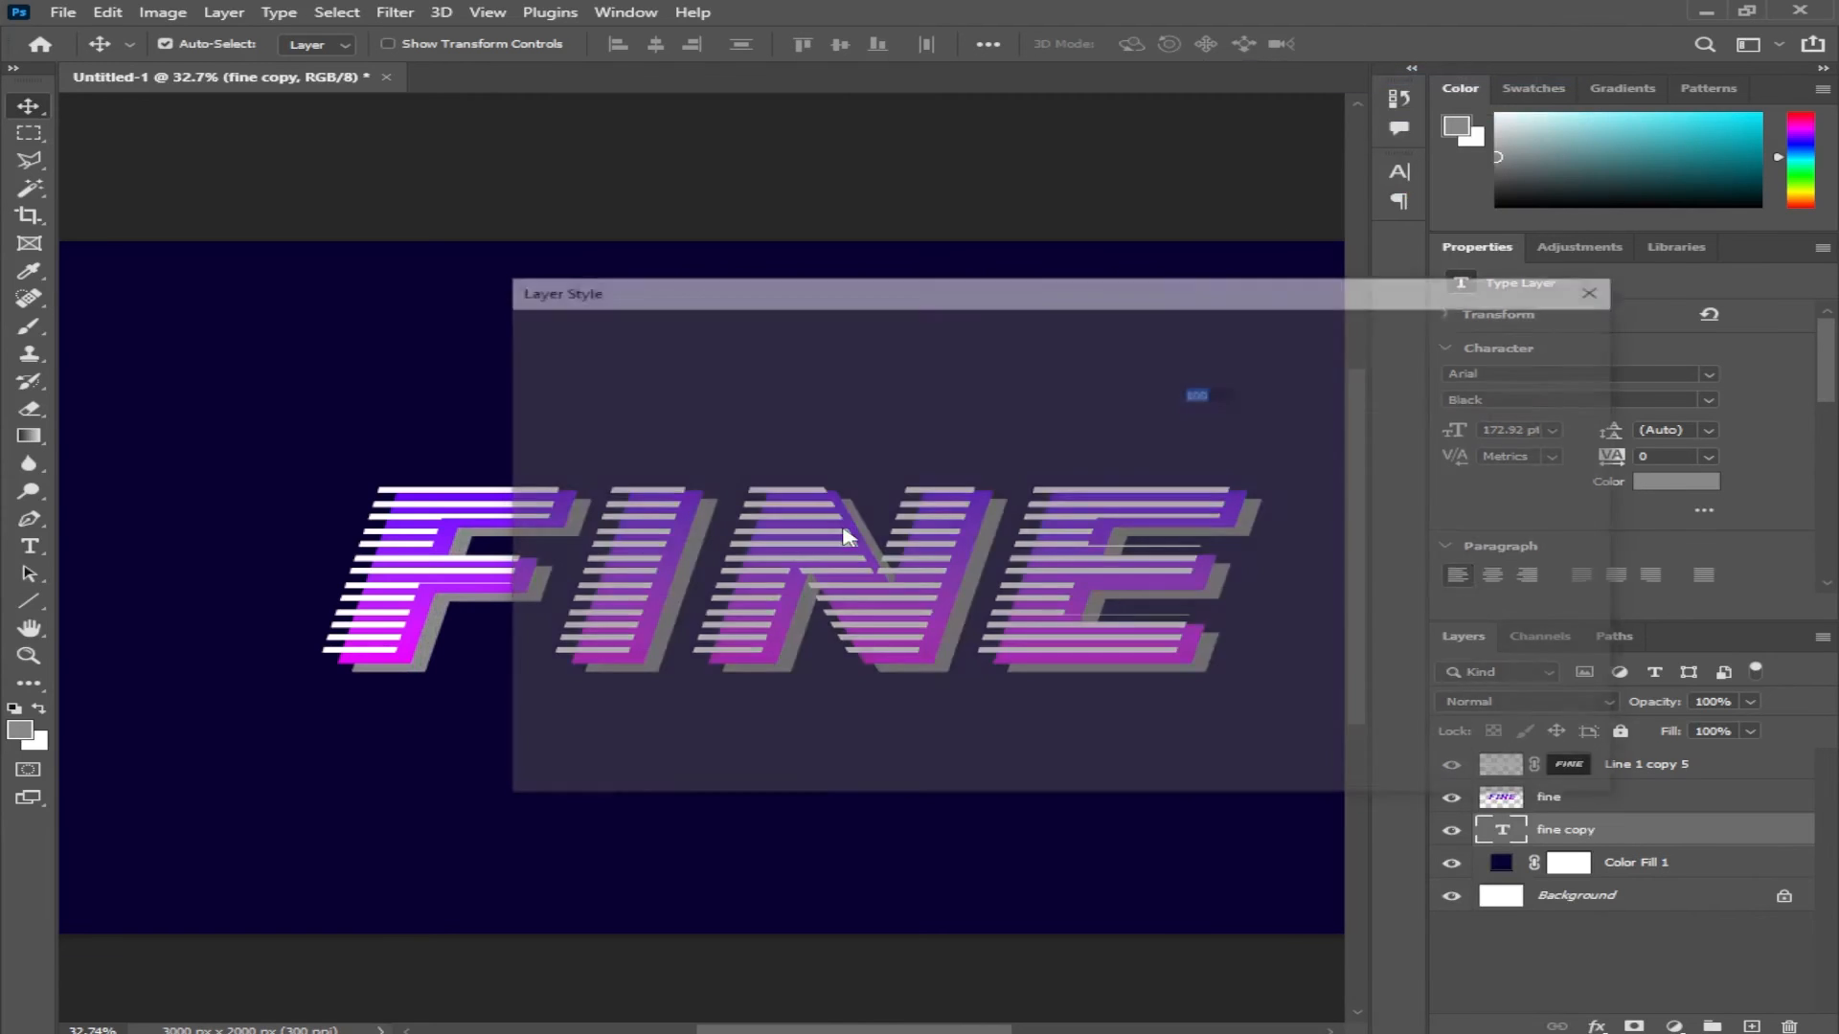
{"action": "left_click_drag", "start_coordinate": [1167, 450], "coordinate": [675, 461]}
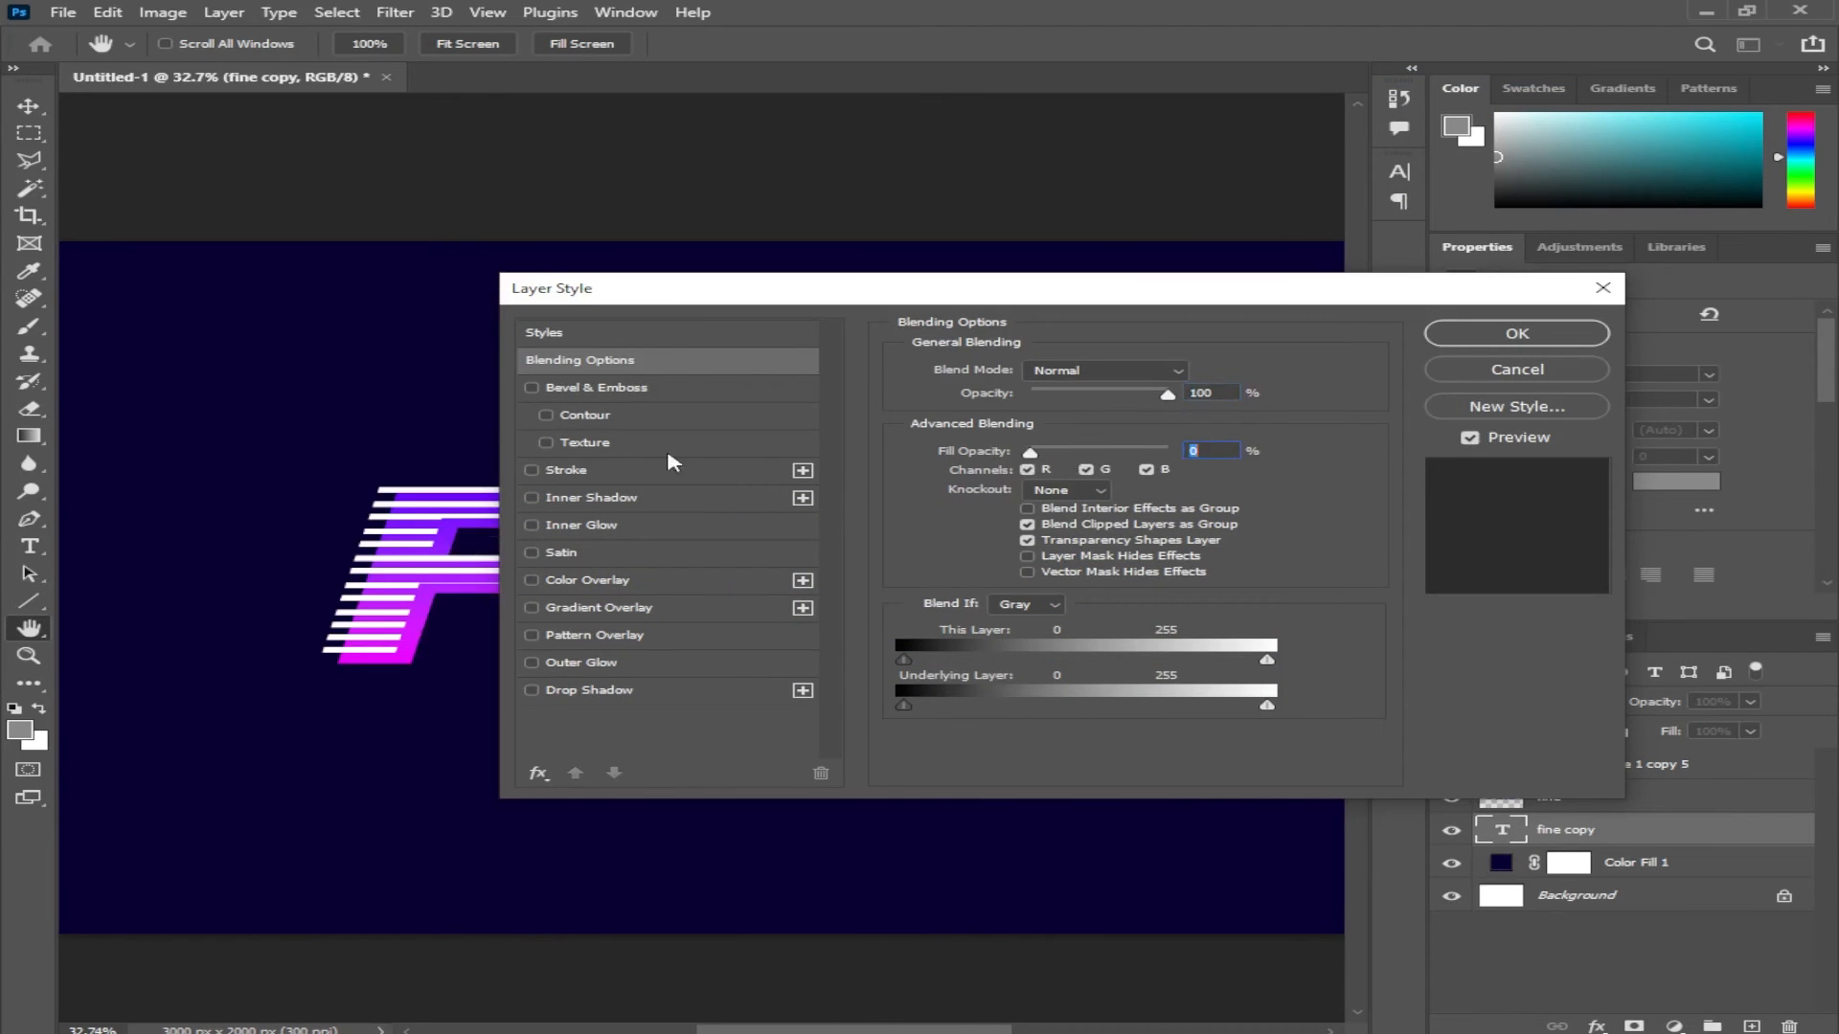
{"action": "left_click", "coordinate": [567, 470]}
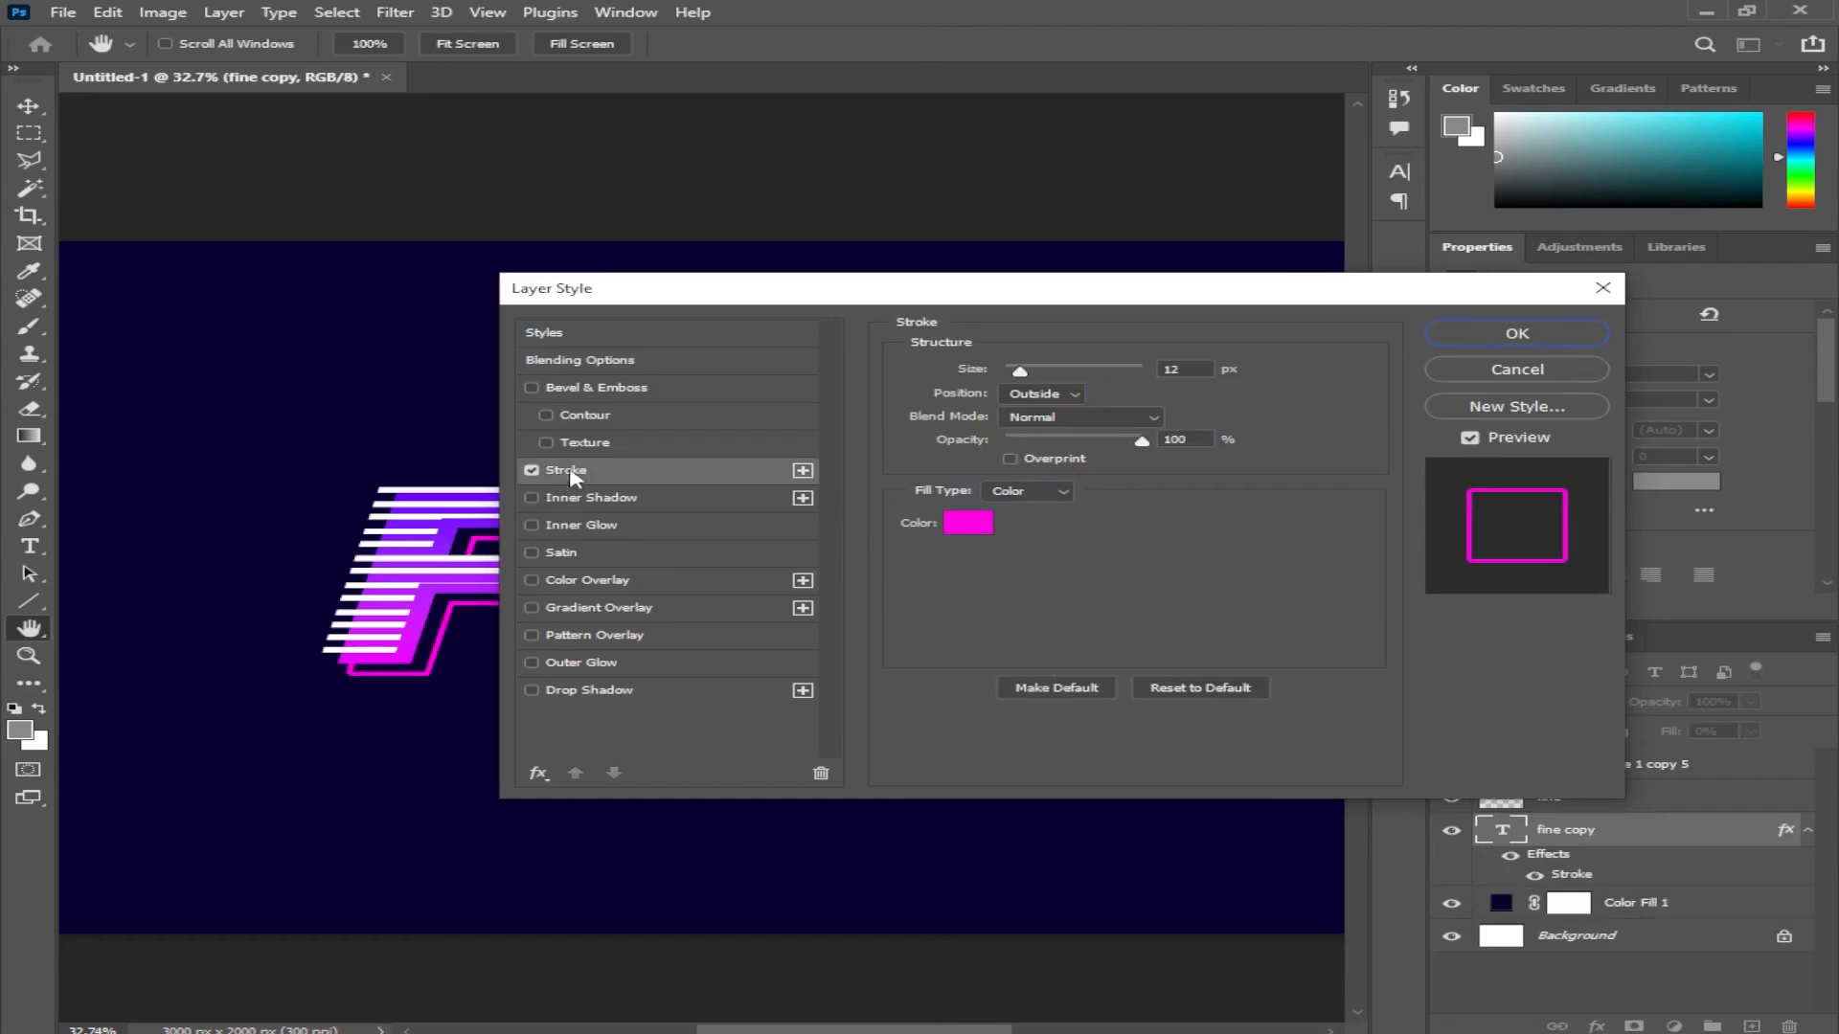
{"action": "left_click", "coordinate": [986, 525]}
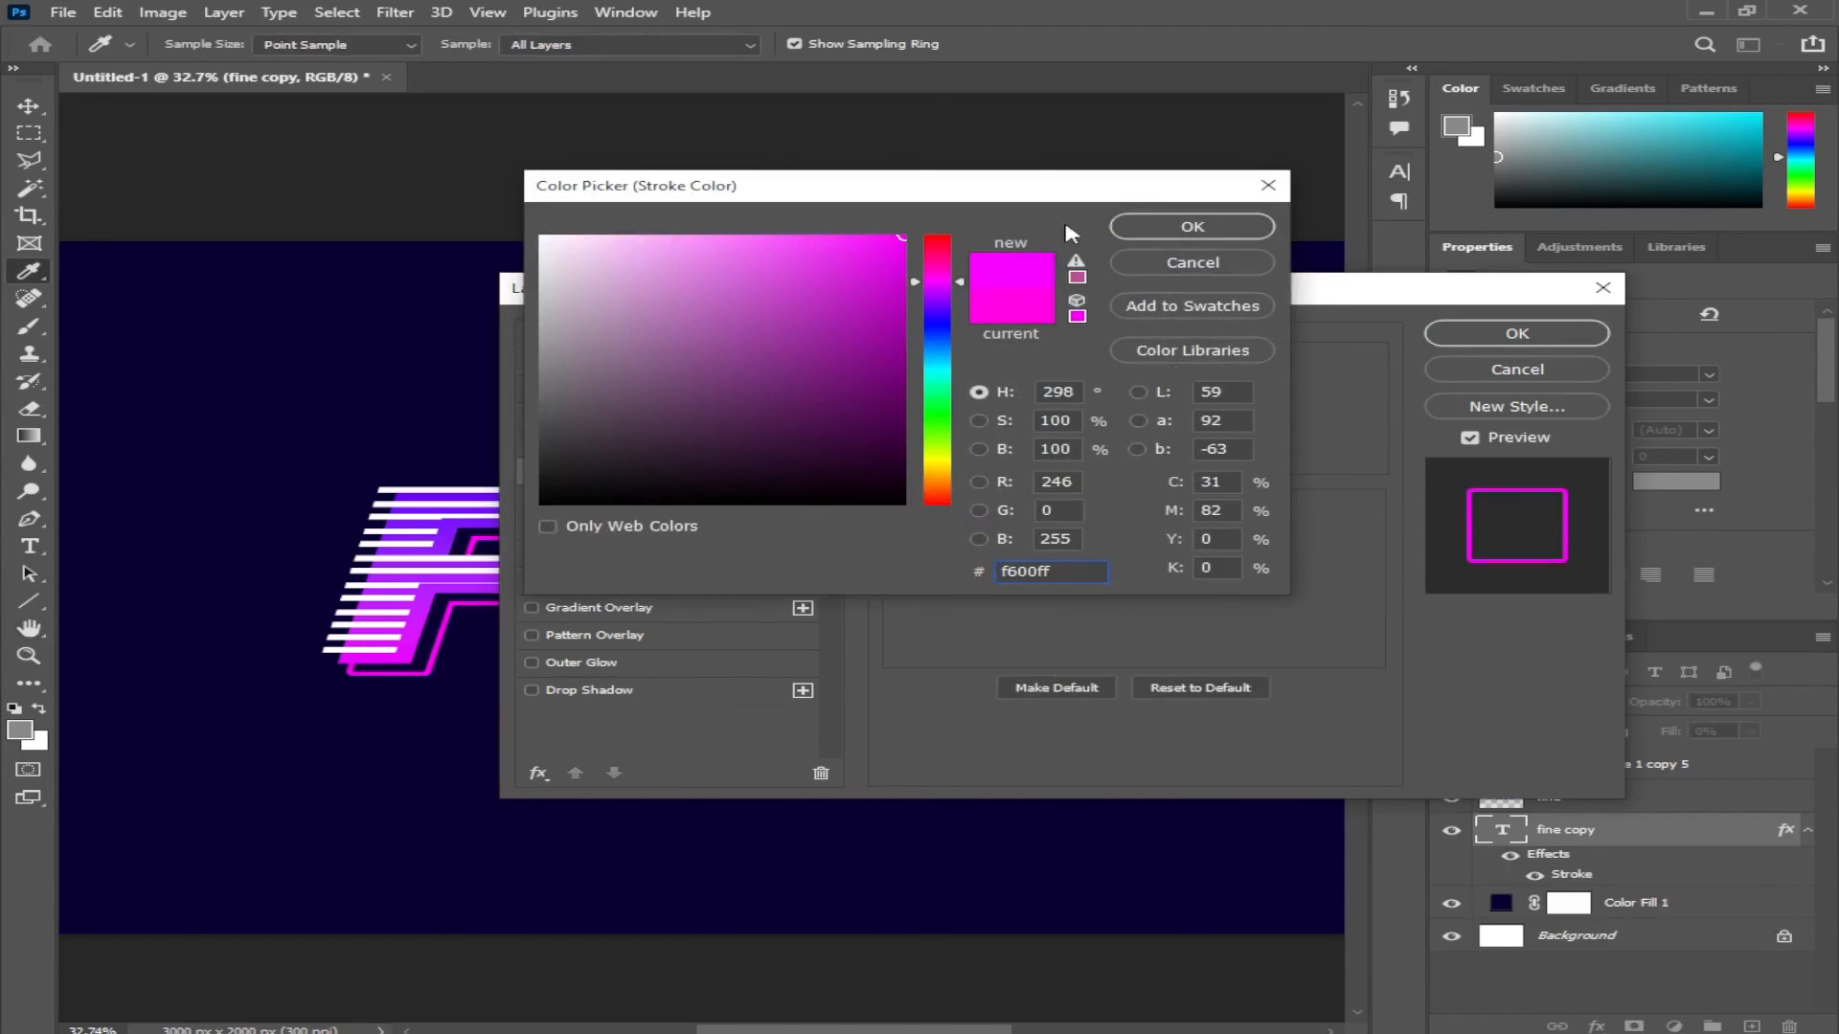
{"action": "left_click_drag", "start_coordinate": [901, 237], "coordinate": [872, 235]}
{"action": "left_click", "coordinate": [1188, 227]}
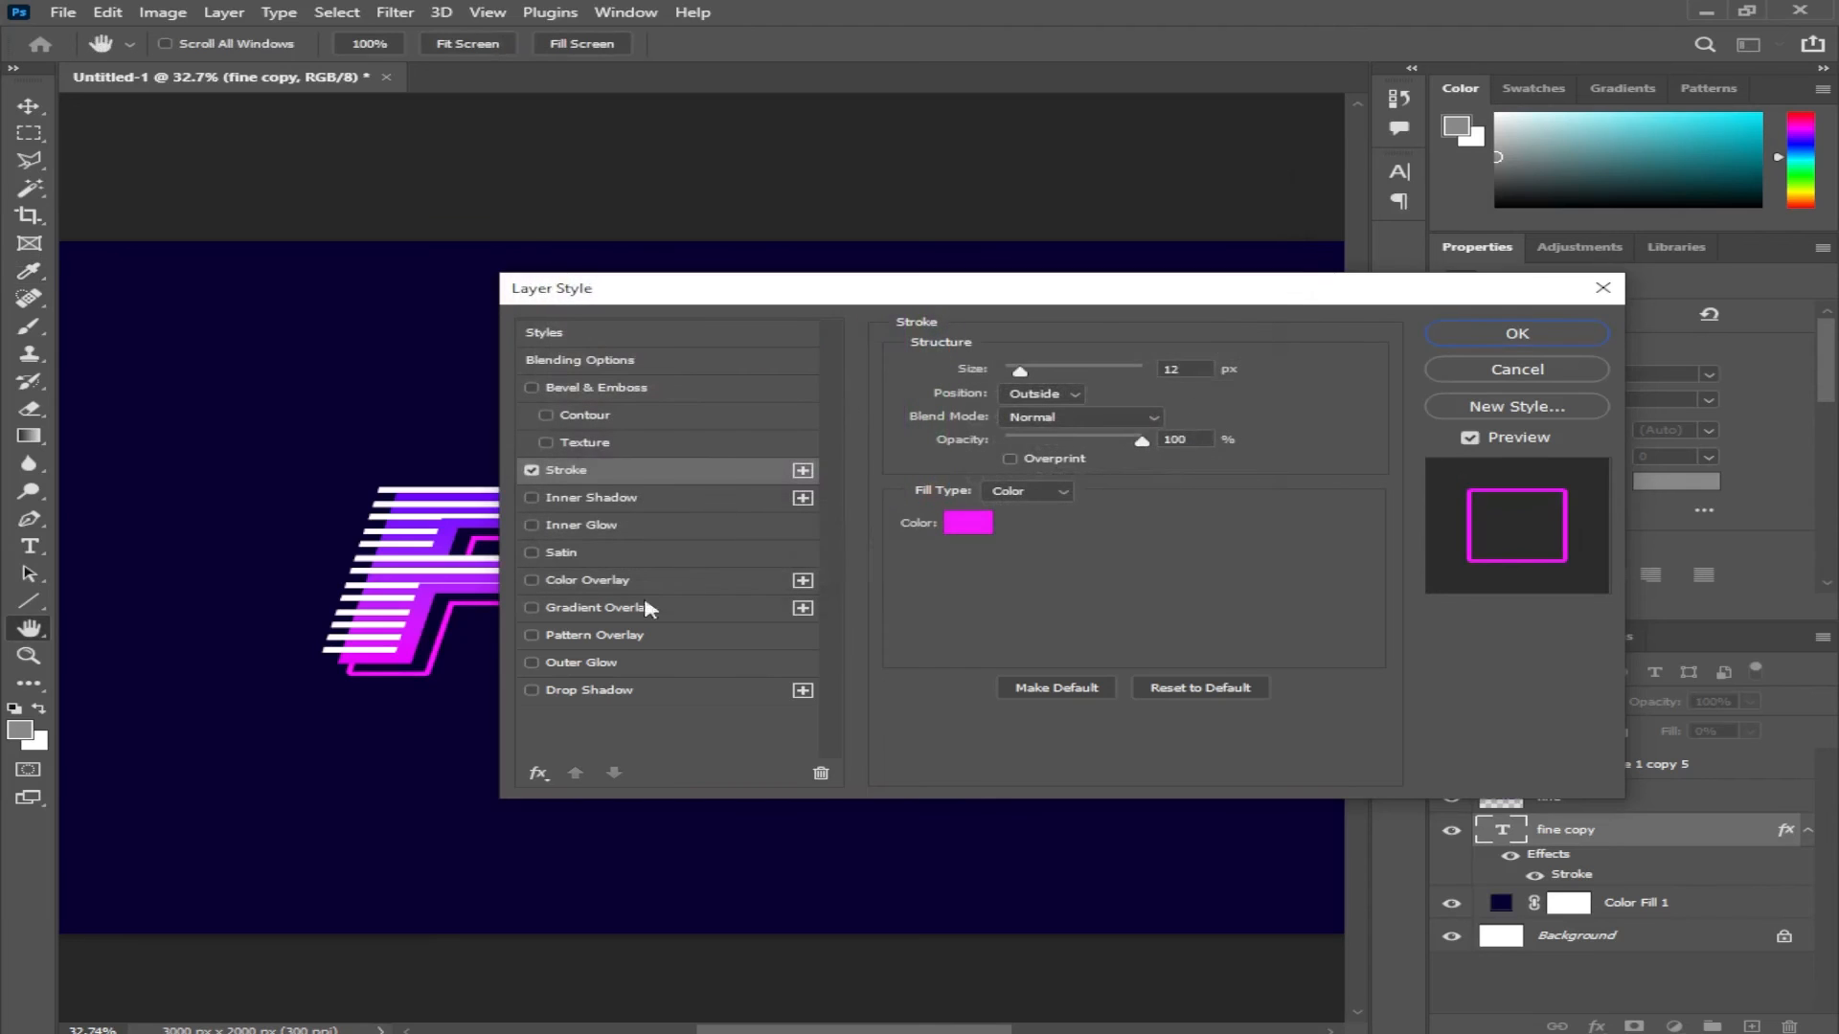
Add a Multiply drop shadow at 75% opacity to the fine copy layer, apply the styles and collapse its effects list
{"action": "left_click", "coordinate": [565, 690]}
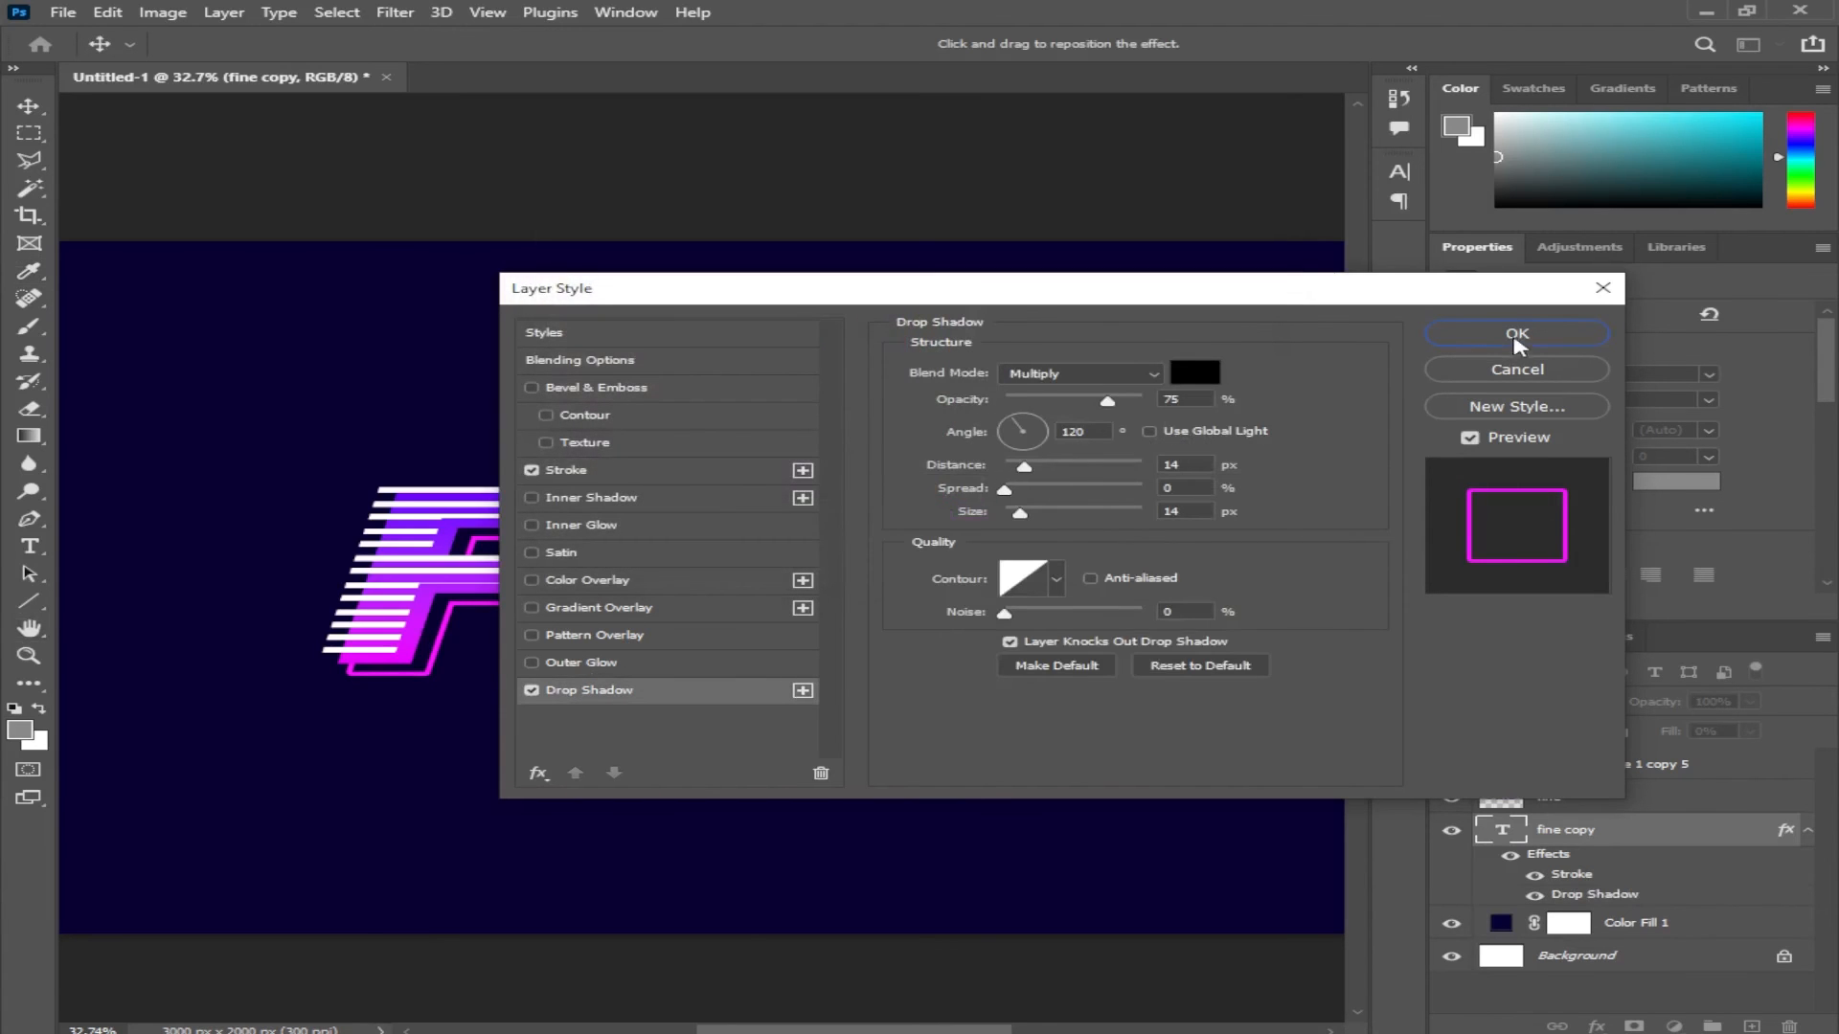
{"action": "left_click", "coordinate": [1517, 335]}
{"action": "scroll", "coordinate": [809, 643], "scroll_direction": "down", "scroll_amount": 1}
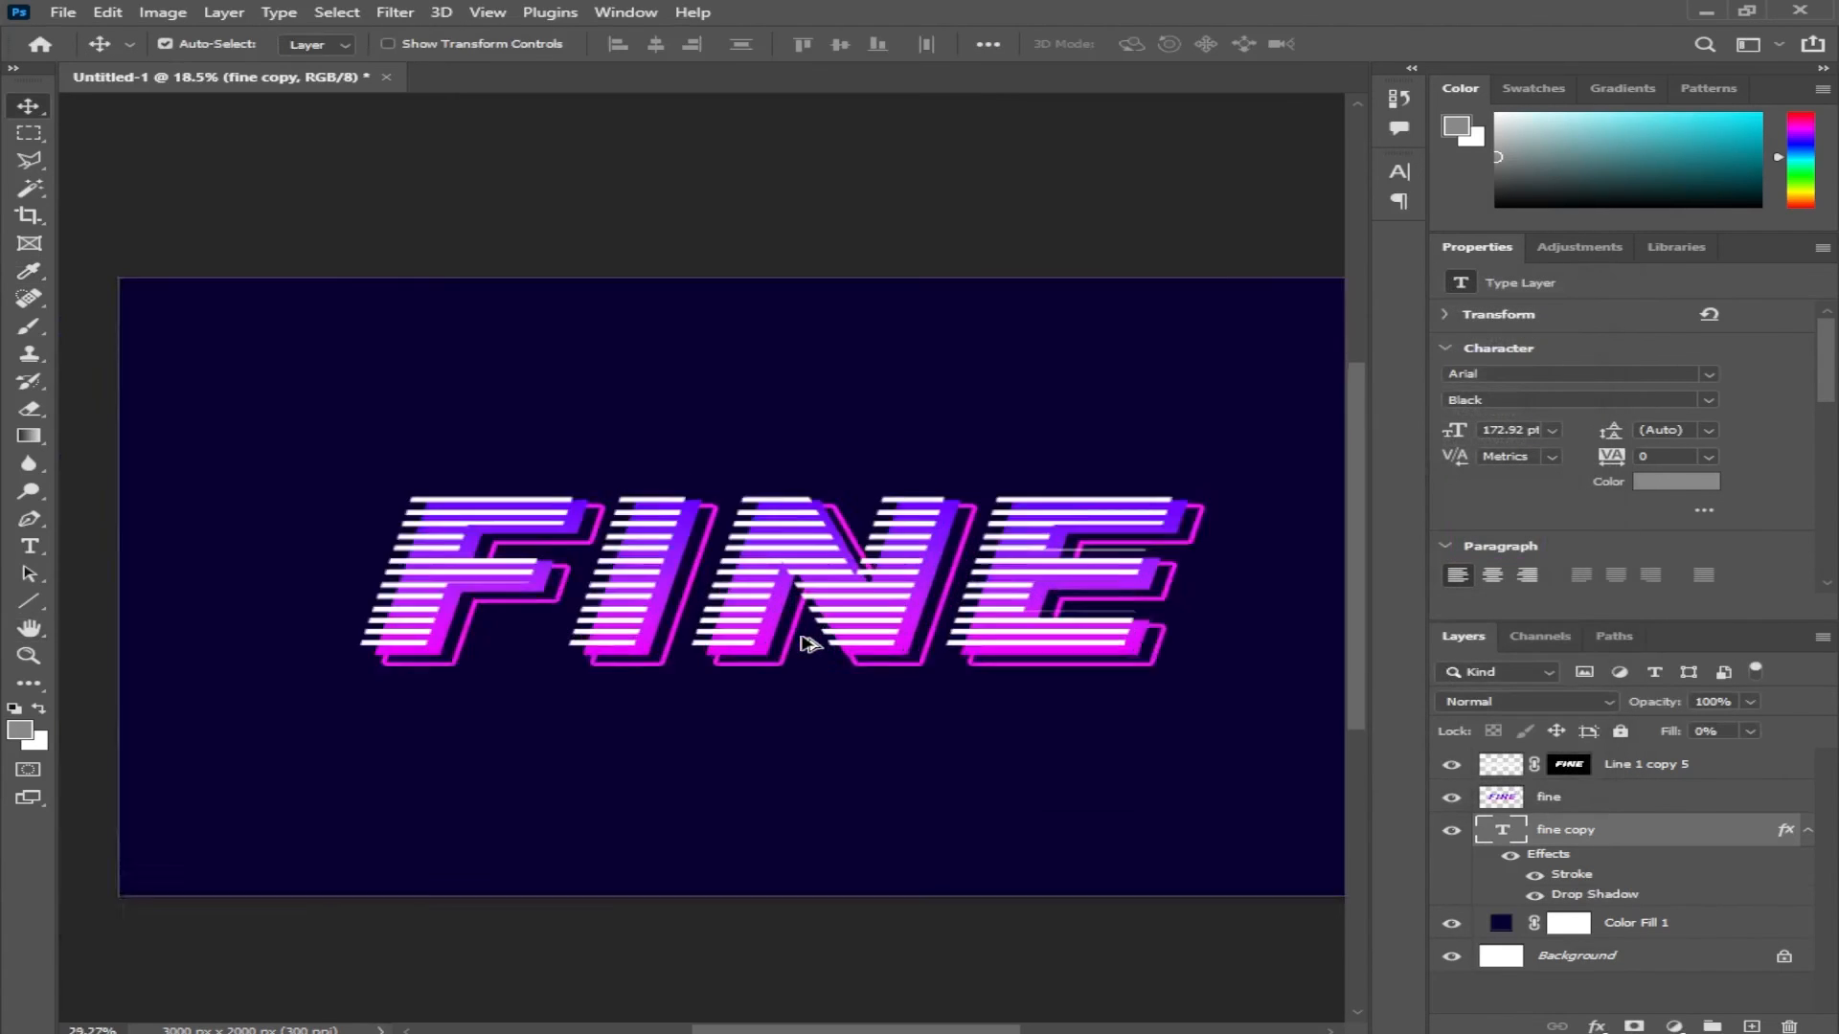
{"action": "left_click", "coordinate": [1809, 832]}
Apply the layer mask on Line 1 copy 5 so the stripes become a plain pixel layer
{"action": "right_click", "coordinate": [1633, 771]}
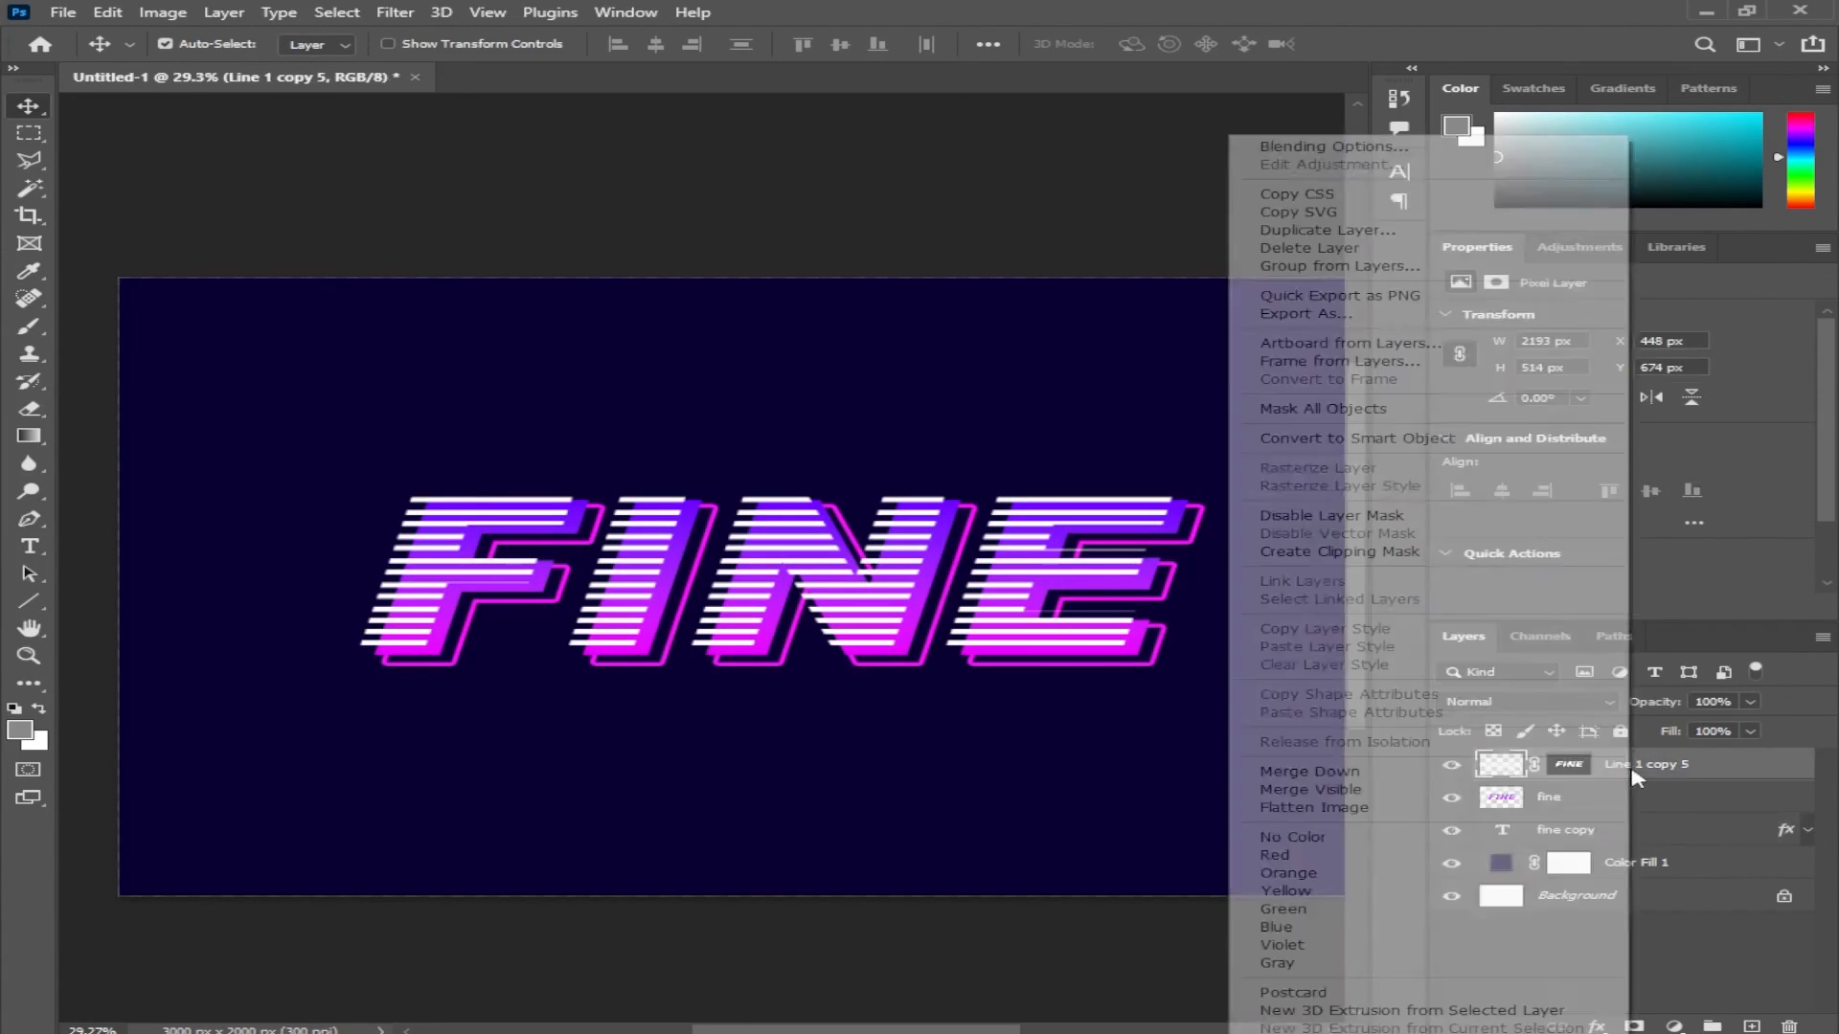
{"action": "left_click", "coordinate": [1681, 771]}
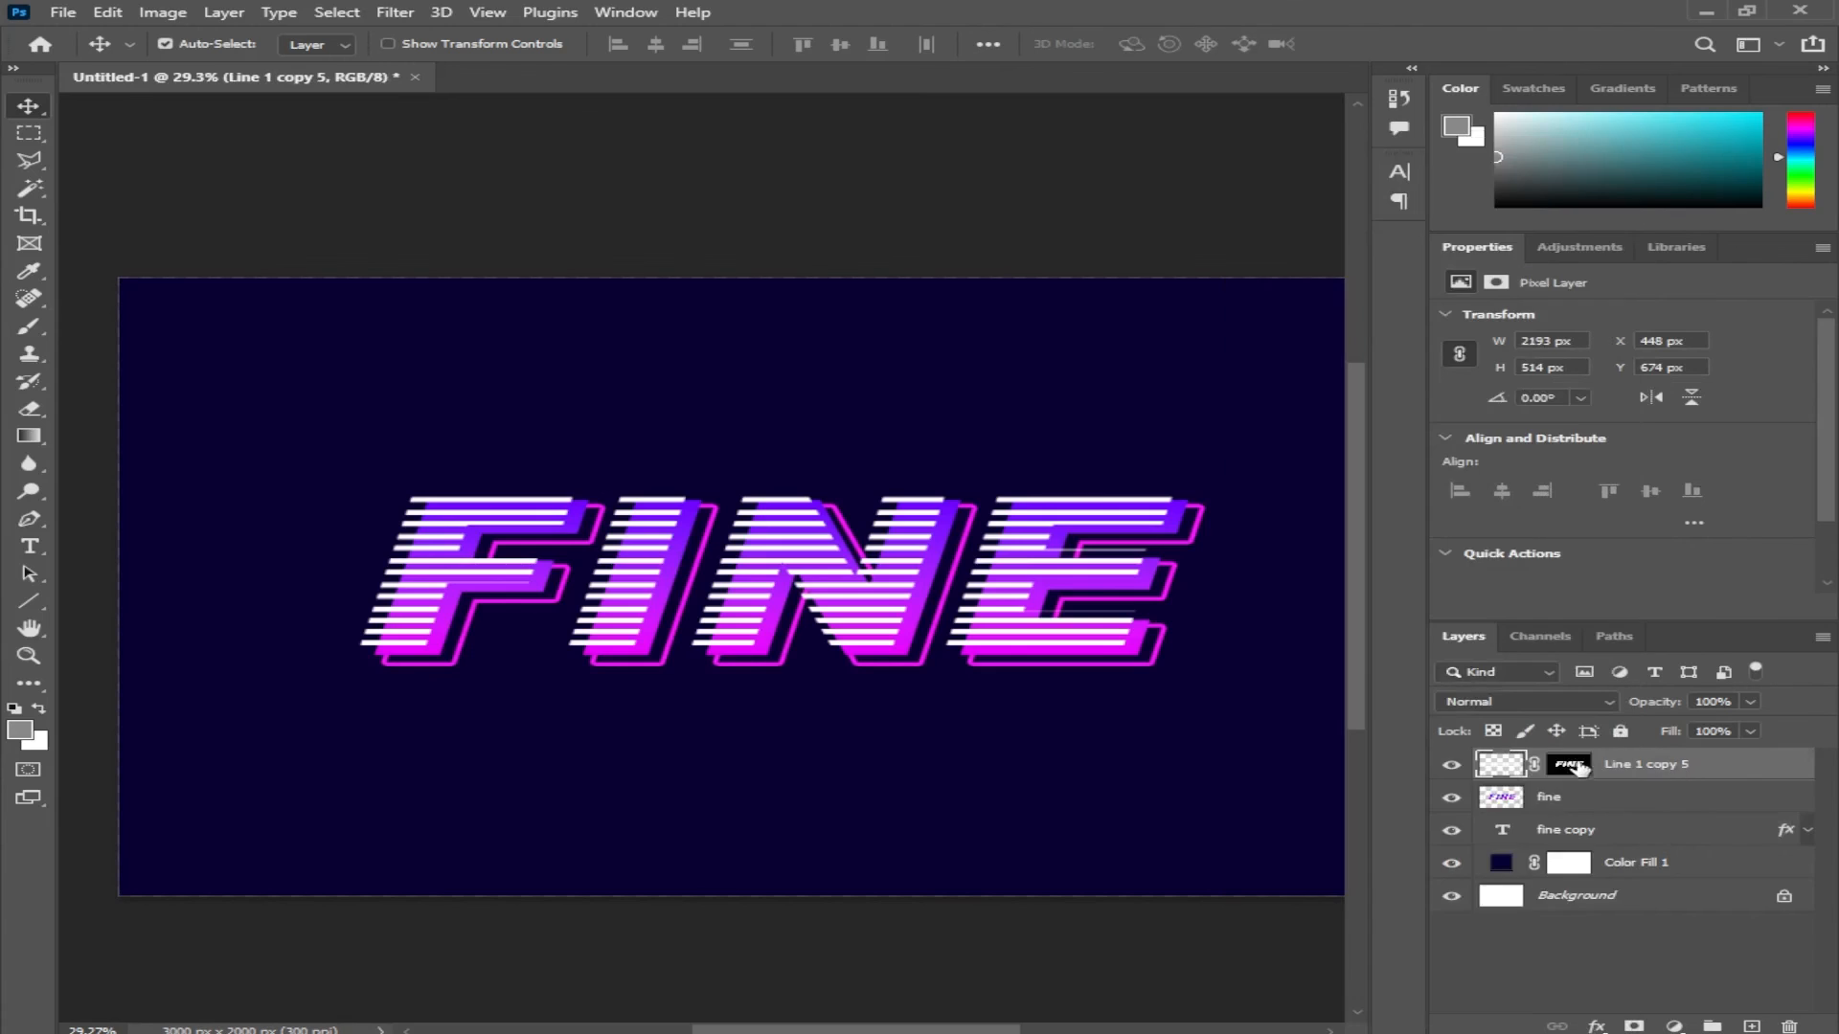
{"action": "right_click", "coordinate": [1575, 763]}
{"action": "left_click", "coordinate": [1594, 820]}
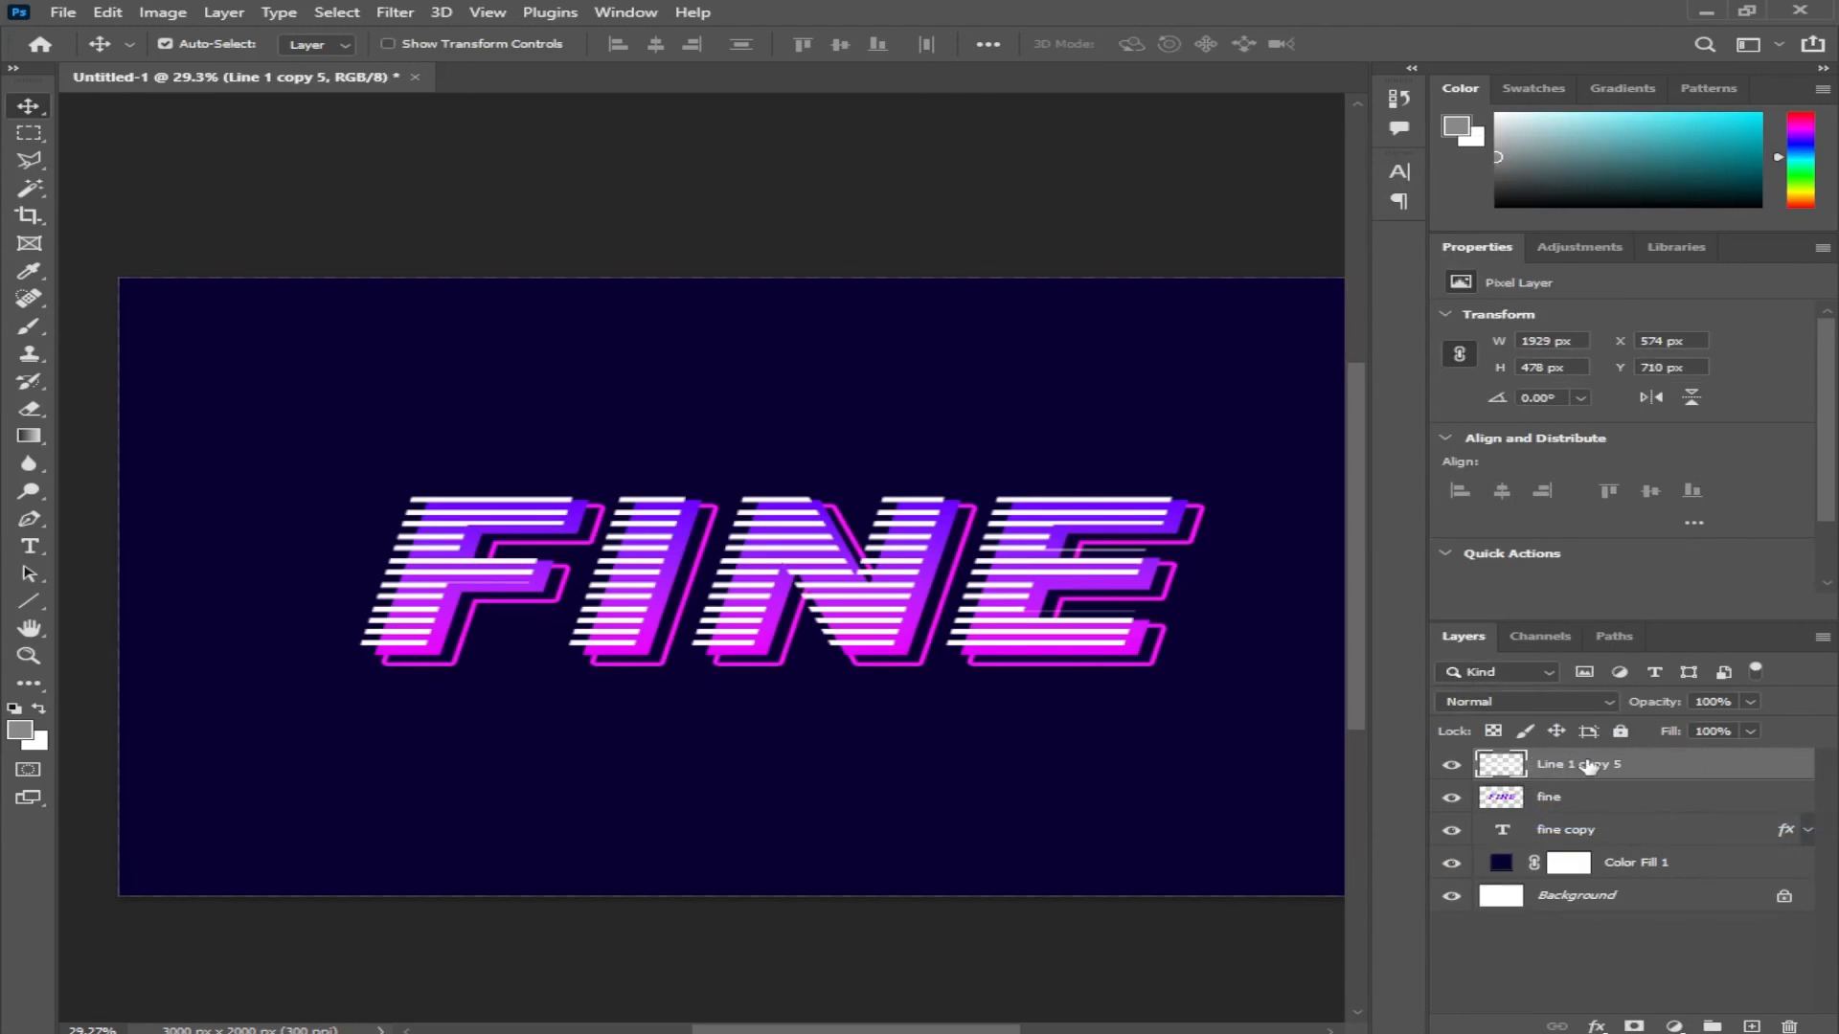
Add a magenta outer glow to the Line 1 copy 5 stripes with 30% opacity, 5% spread and 95 px size
{"action": "right_click", "coordinate": [1589, 766]}
{"action": "left_click", "coordinate": [1249, 148]}
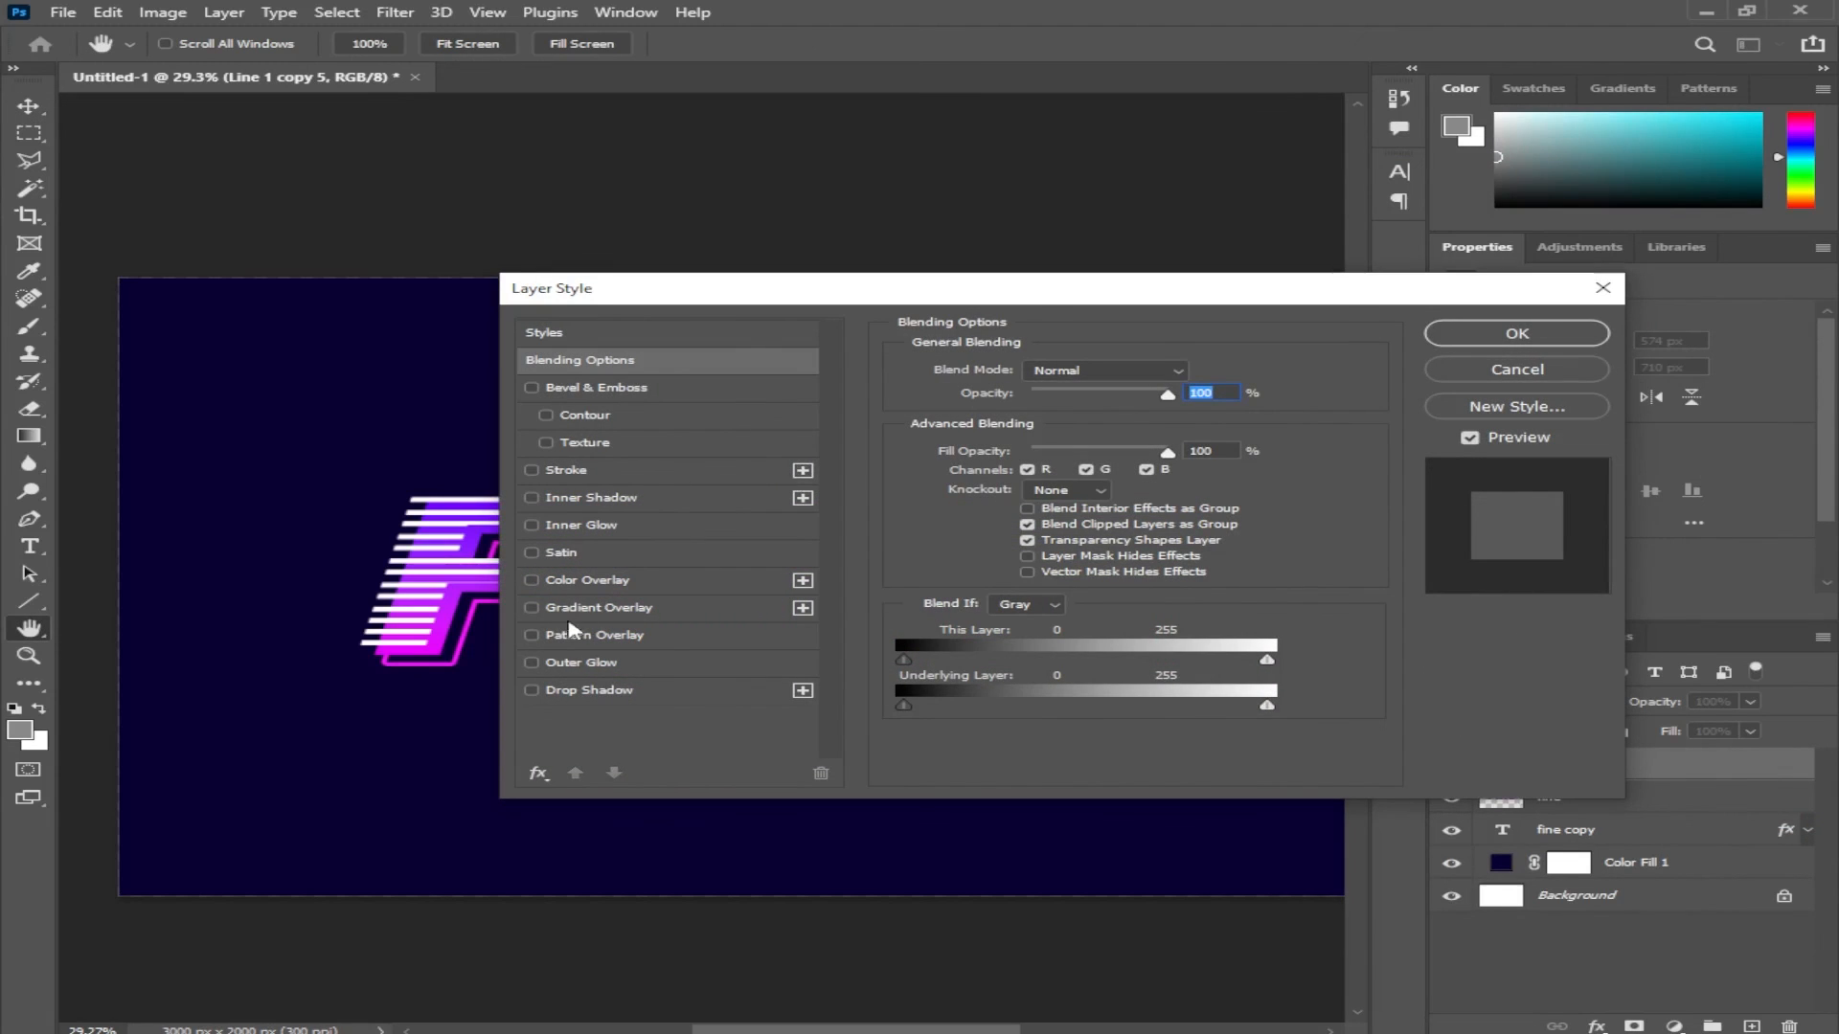
{"action": "left_click", "coordinate": [581, 662]}
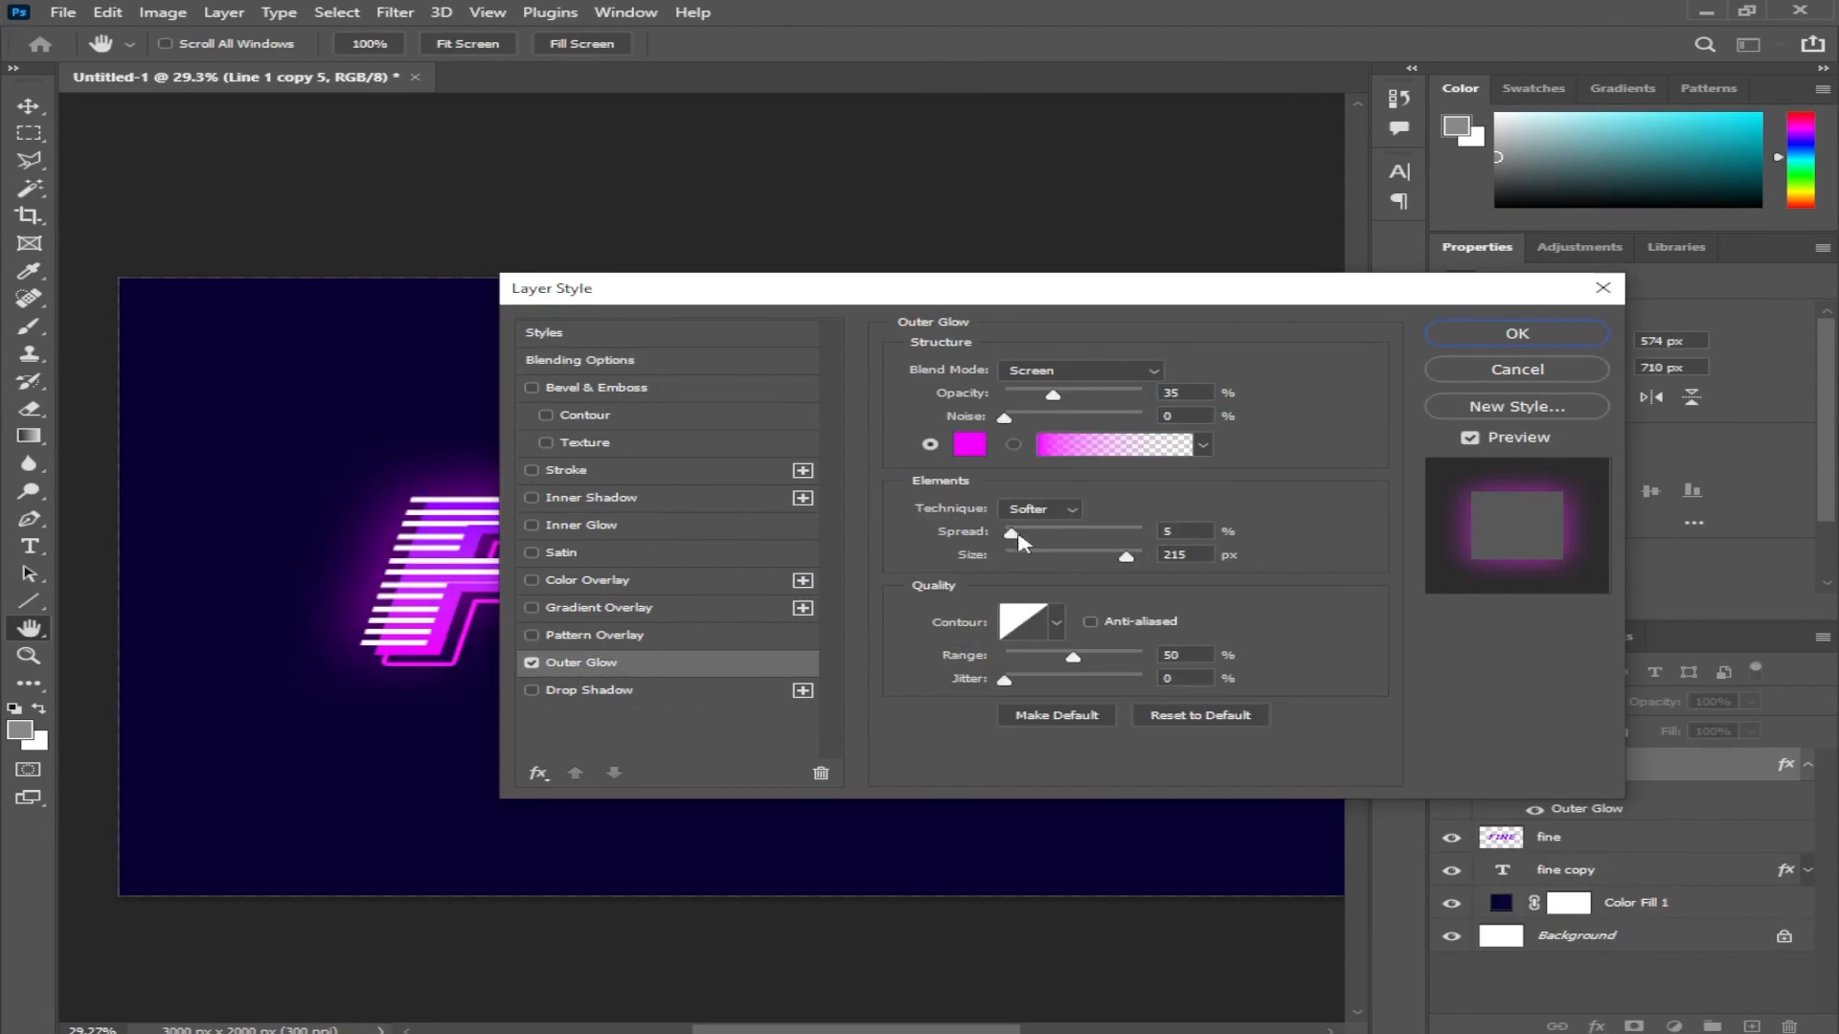
{"action": "double_click", "coordinate": [1188, 393]}
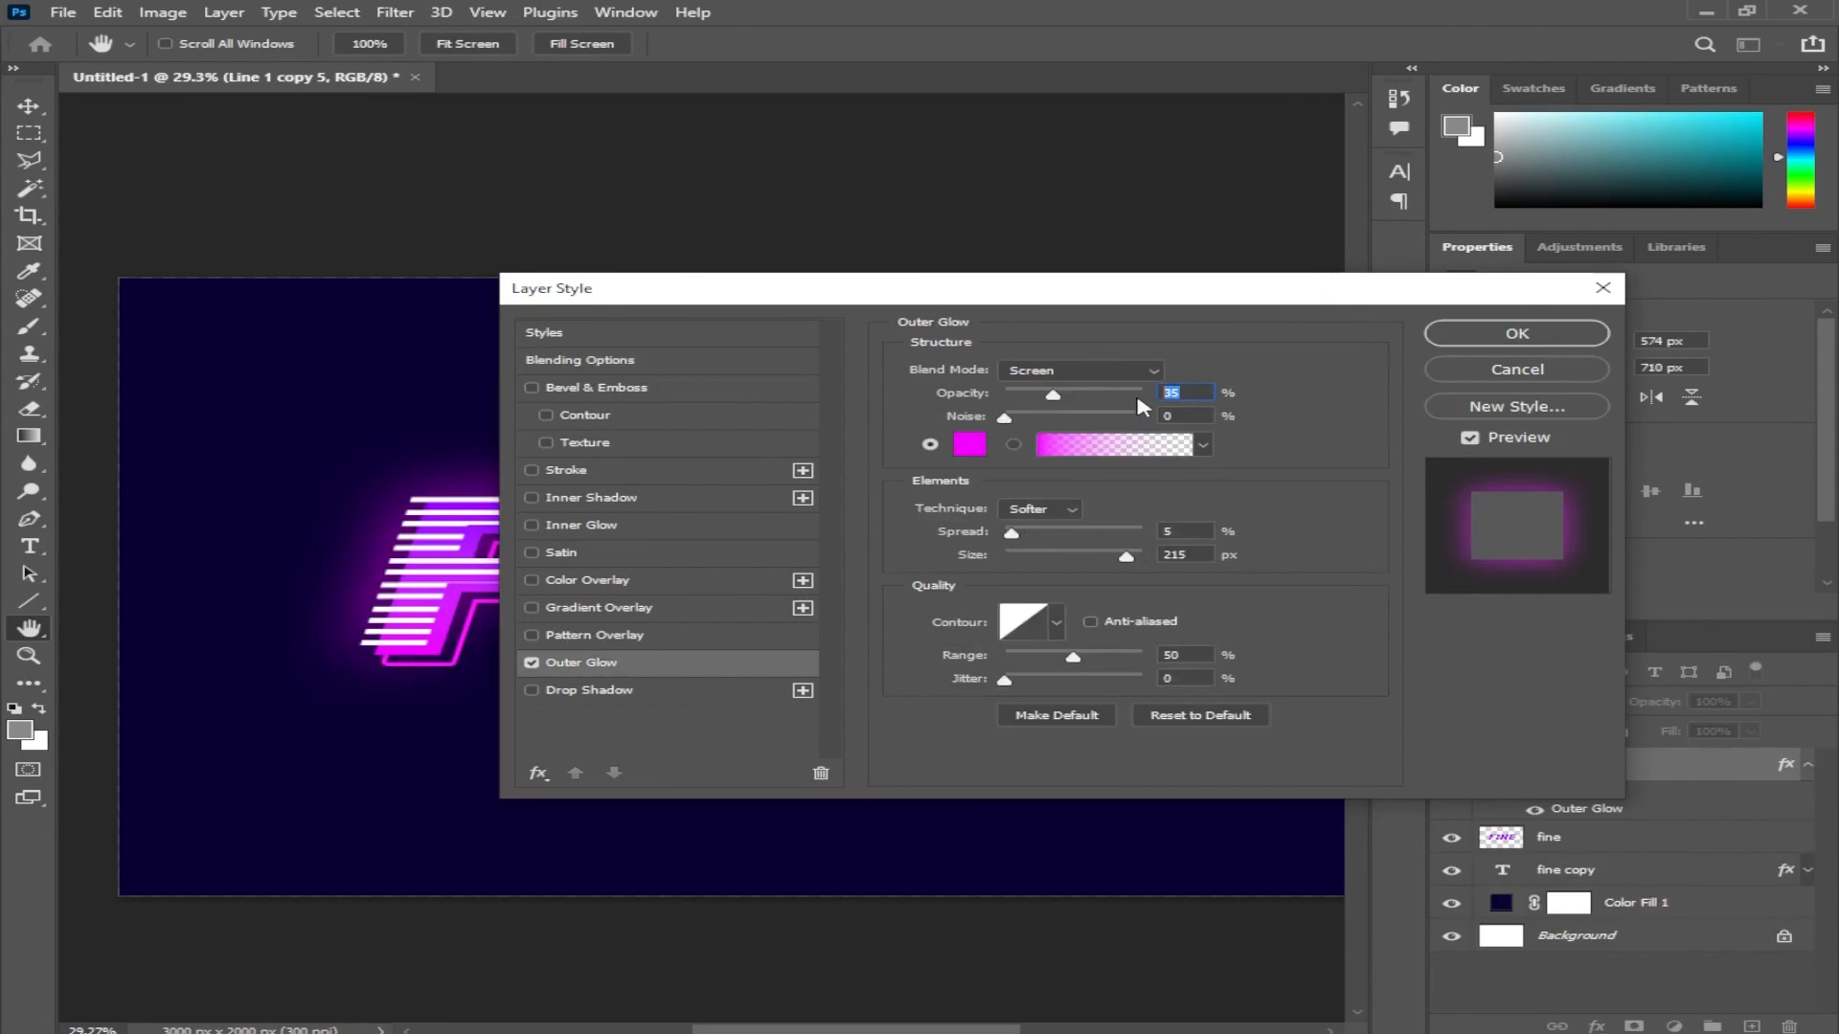
{"action": "type", "text": "75"}
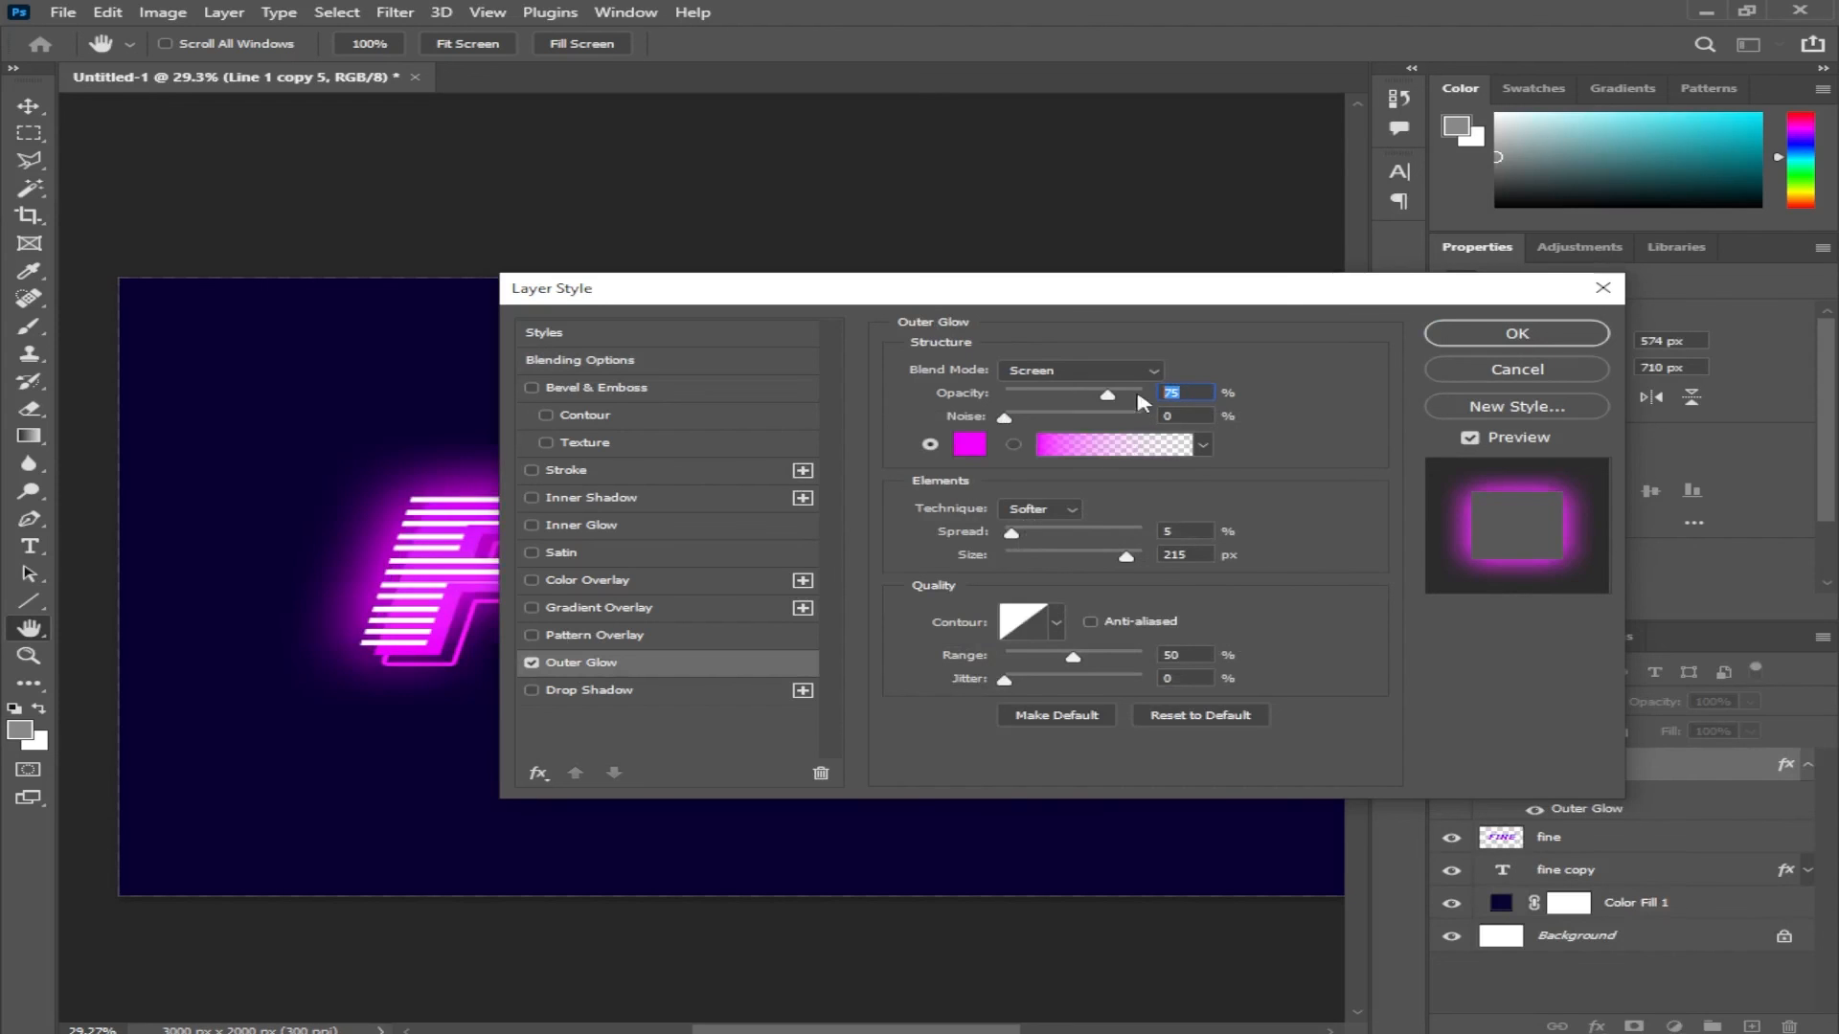
{"action": "left_click_drag", "start_coordinate": [1115, 557], "coordinate": [1024, 557]}
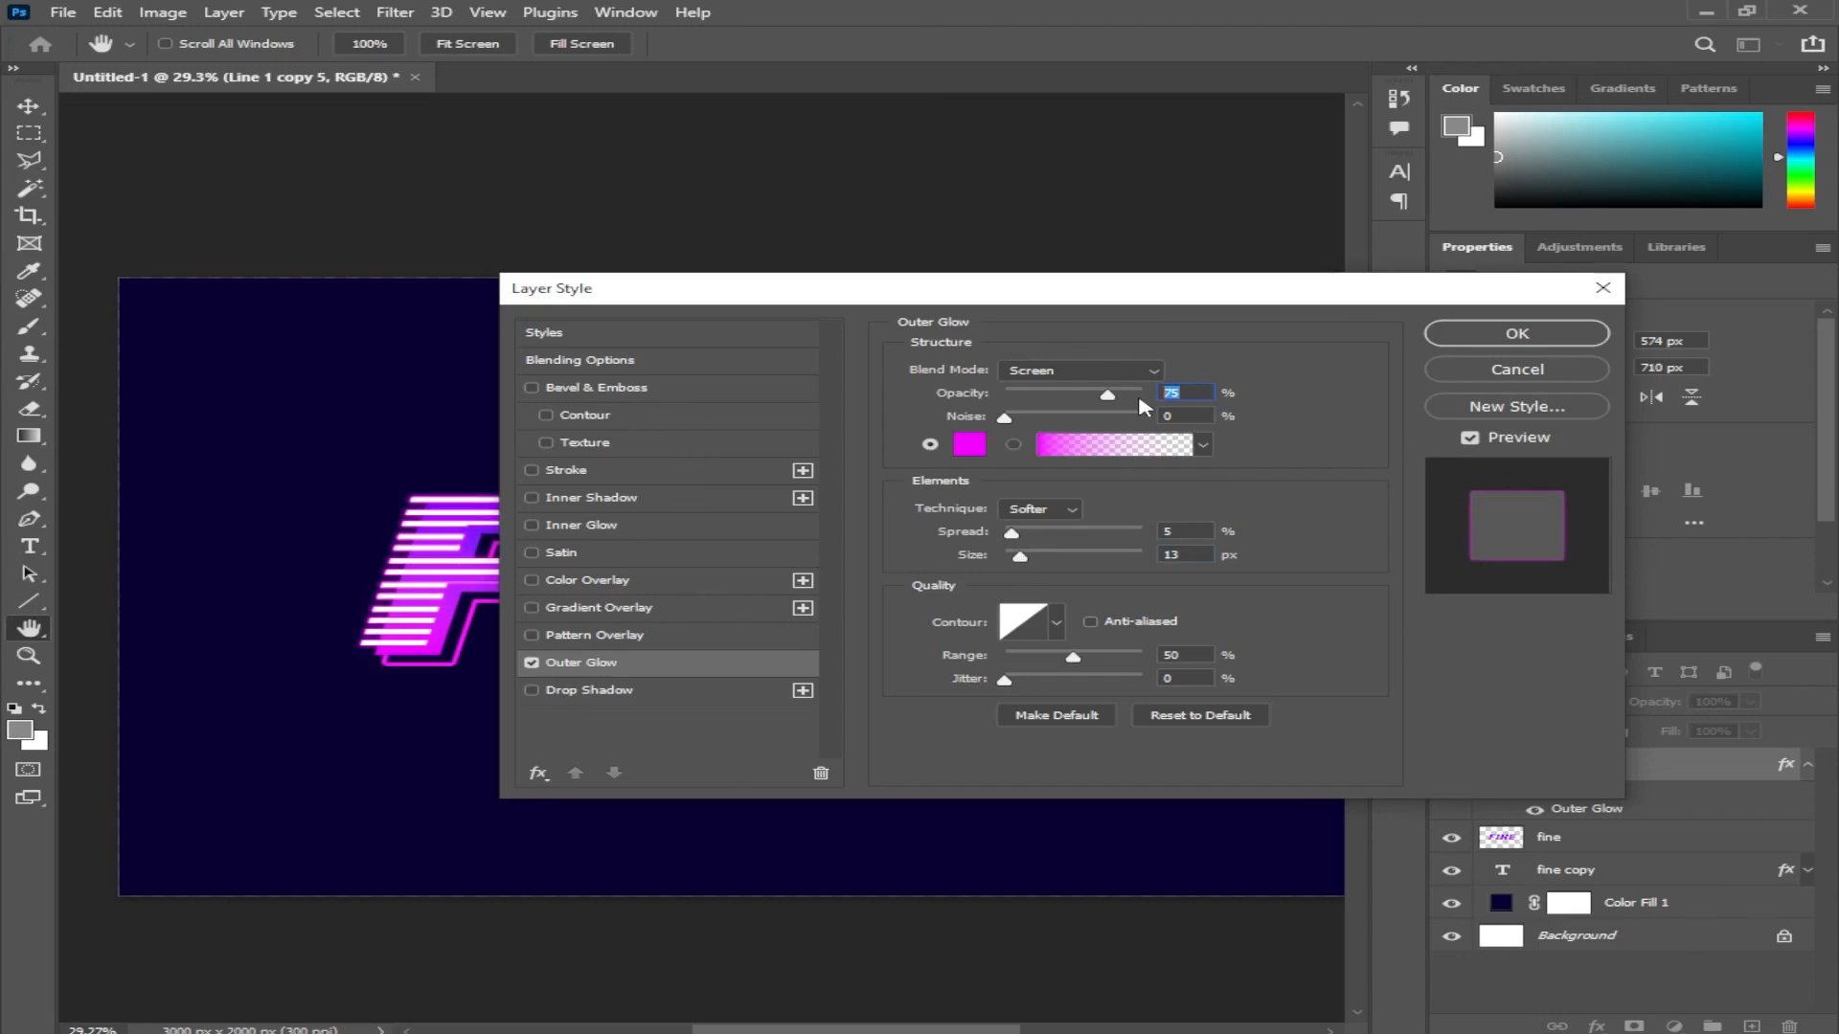
{"action": "type", "text": "30"}
{"action": "left_click_drag", "start_coordinate": [1020, 556], "coordinate": [1066, 563]}
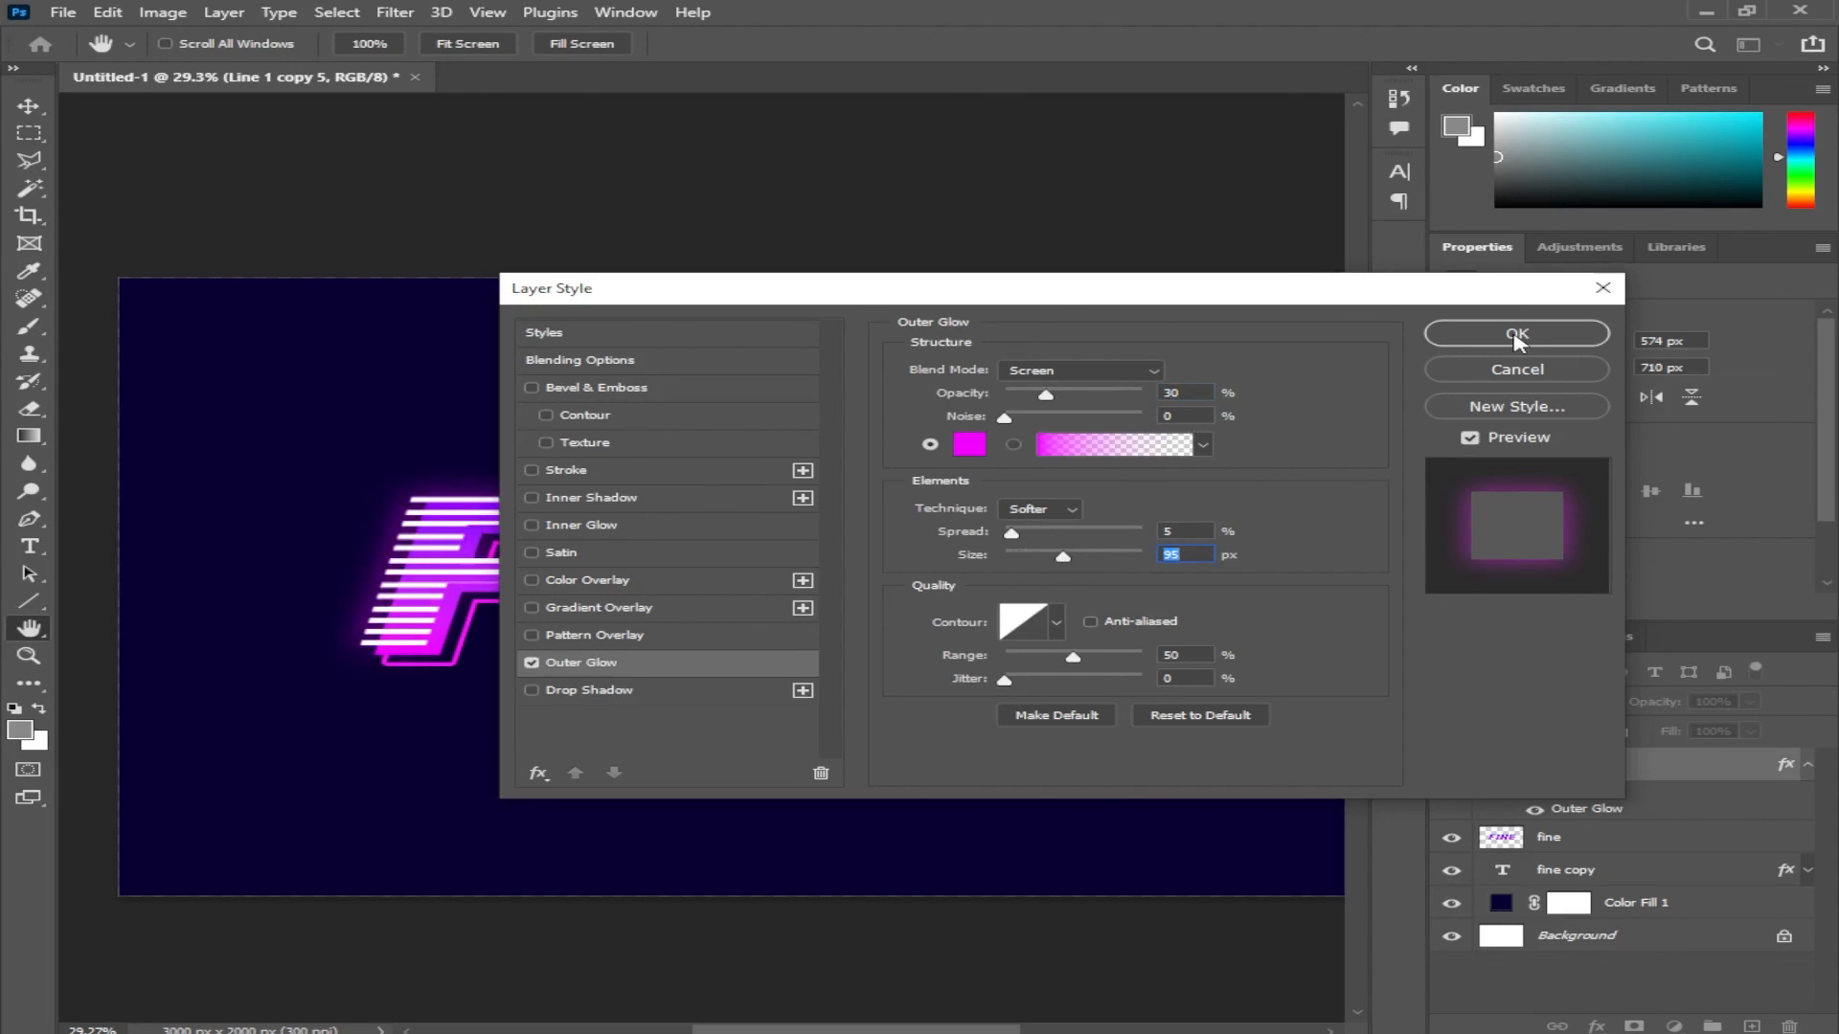
{"action": "left_click", "coordinate": [1516, 336]}
{"action": "key", "text": "v"}
{"action": "scroll", "coordinate": [843, 646], "scroll_direction": "down", "scroll_amount": 2}
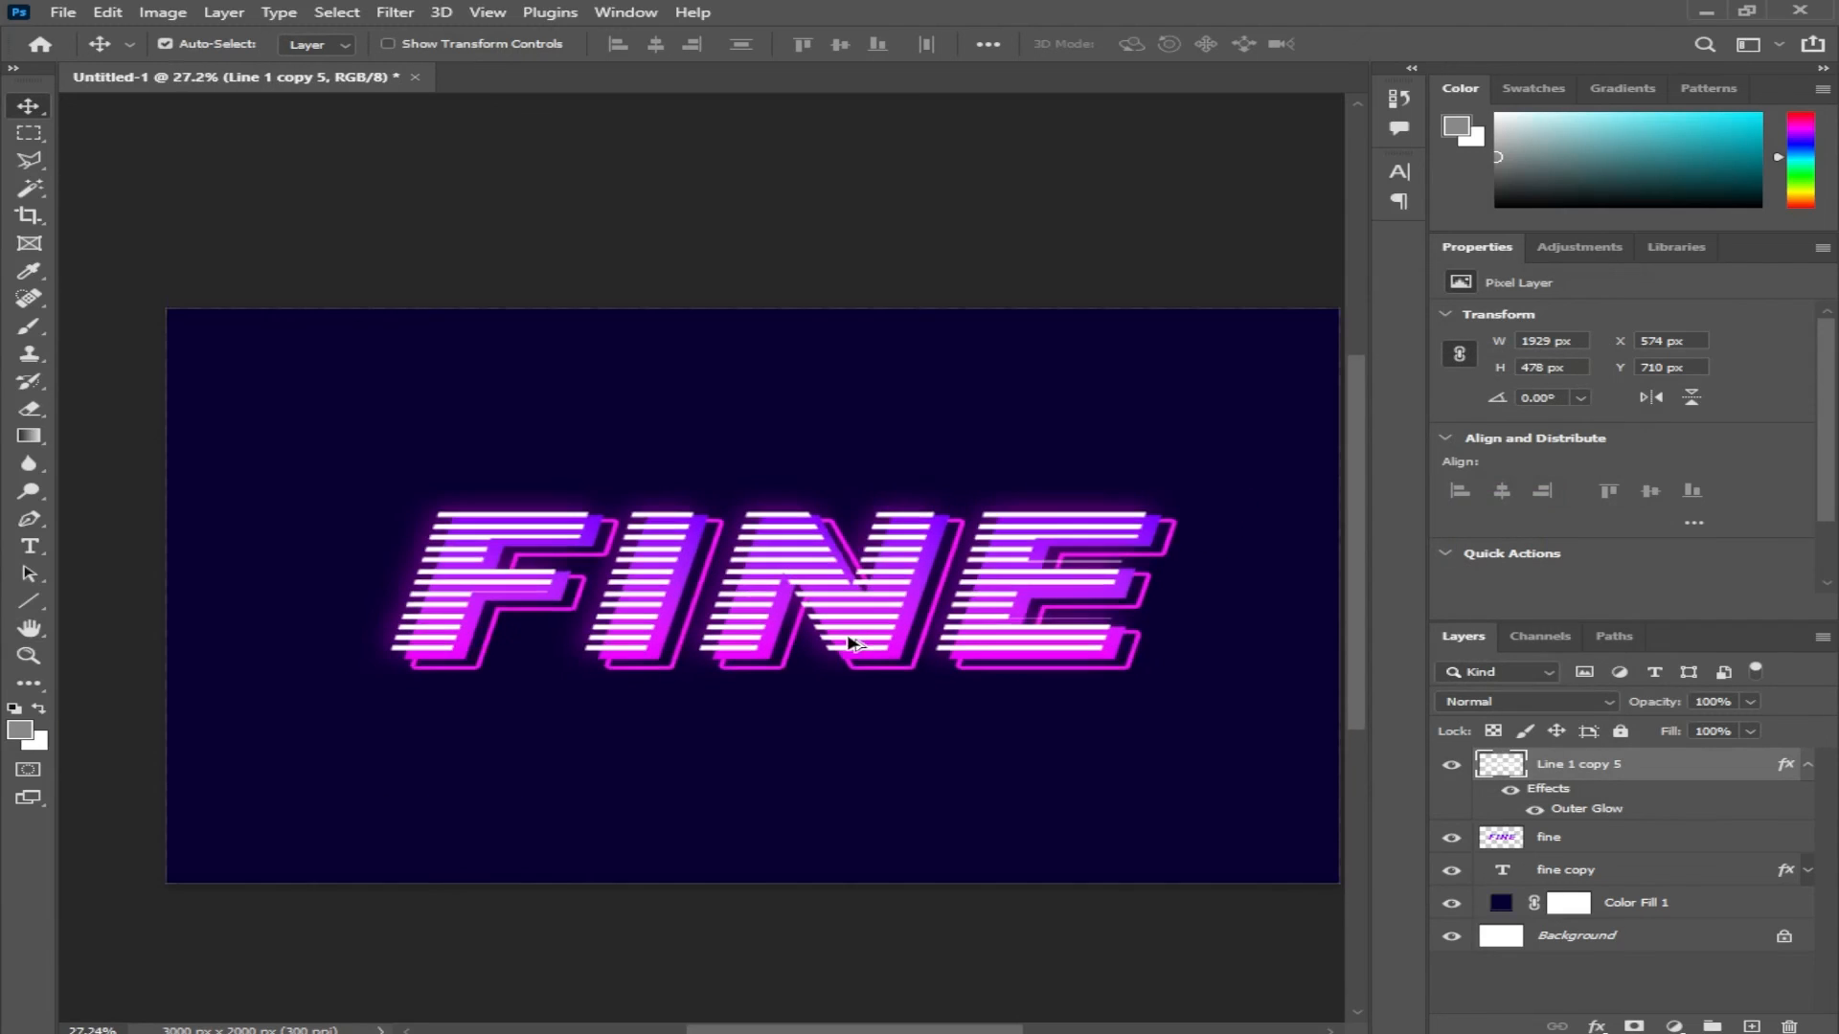
{"action": "scroll", "coordinate": [850, 642], "scroll_direction": "up", "scroll_amount": 1}
{"action": "scroll", "coordinate": [871, 598], "scroll_direction": "down", "scroll_amount": 2}
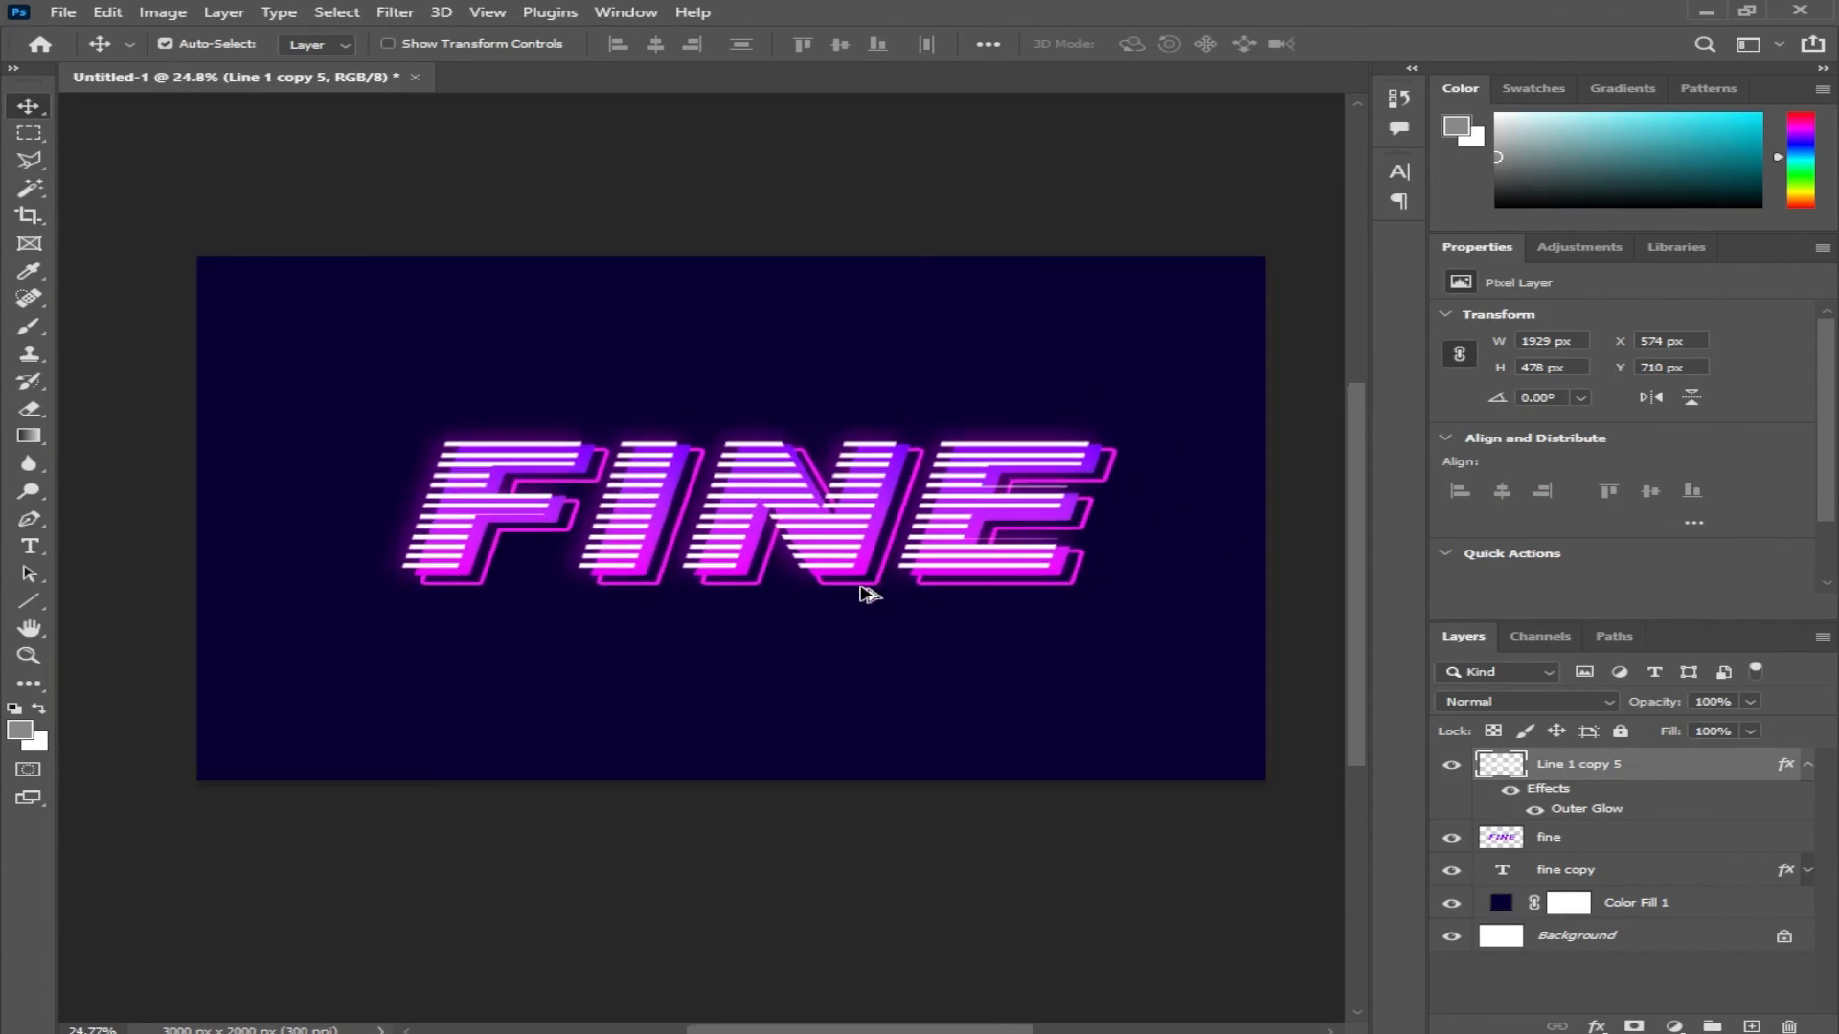
{"action": "left_click_drag", "start_coordinate": [876, 512], "coordinate": [853, 537]}
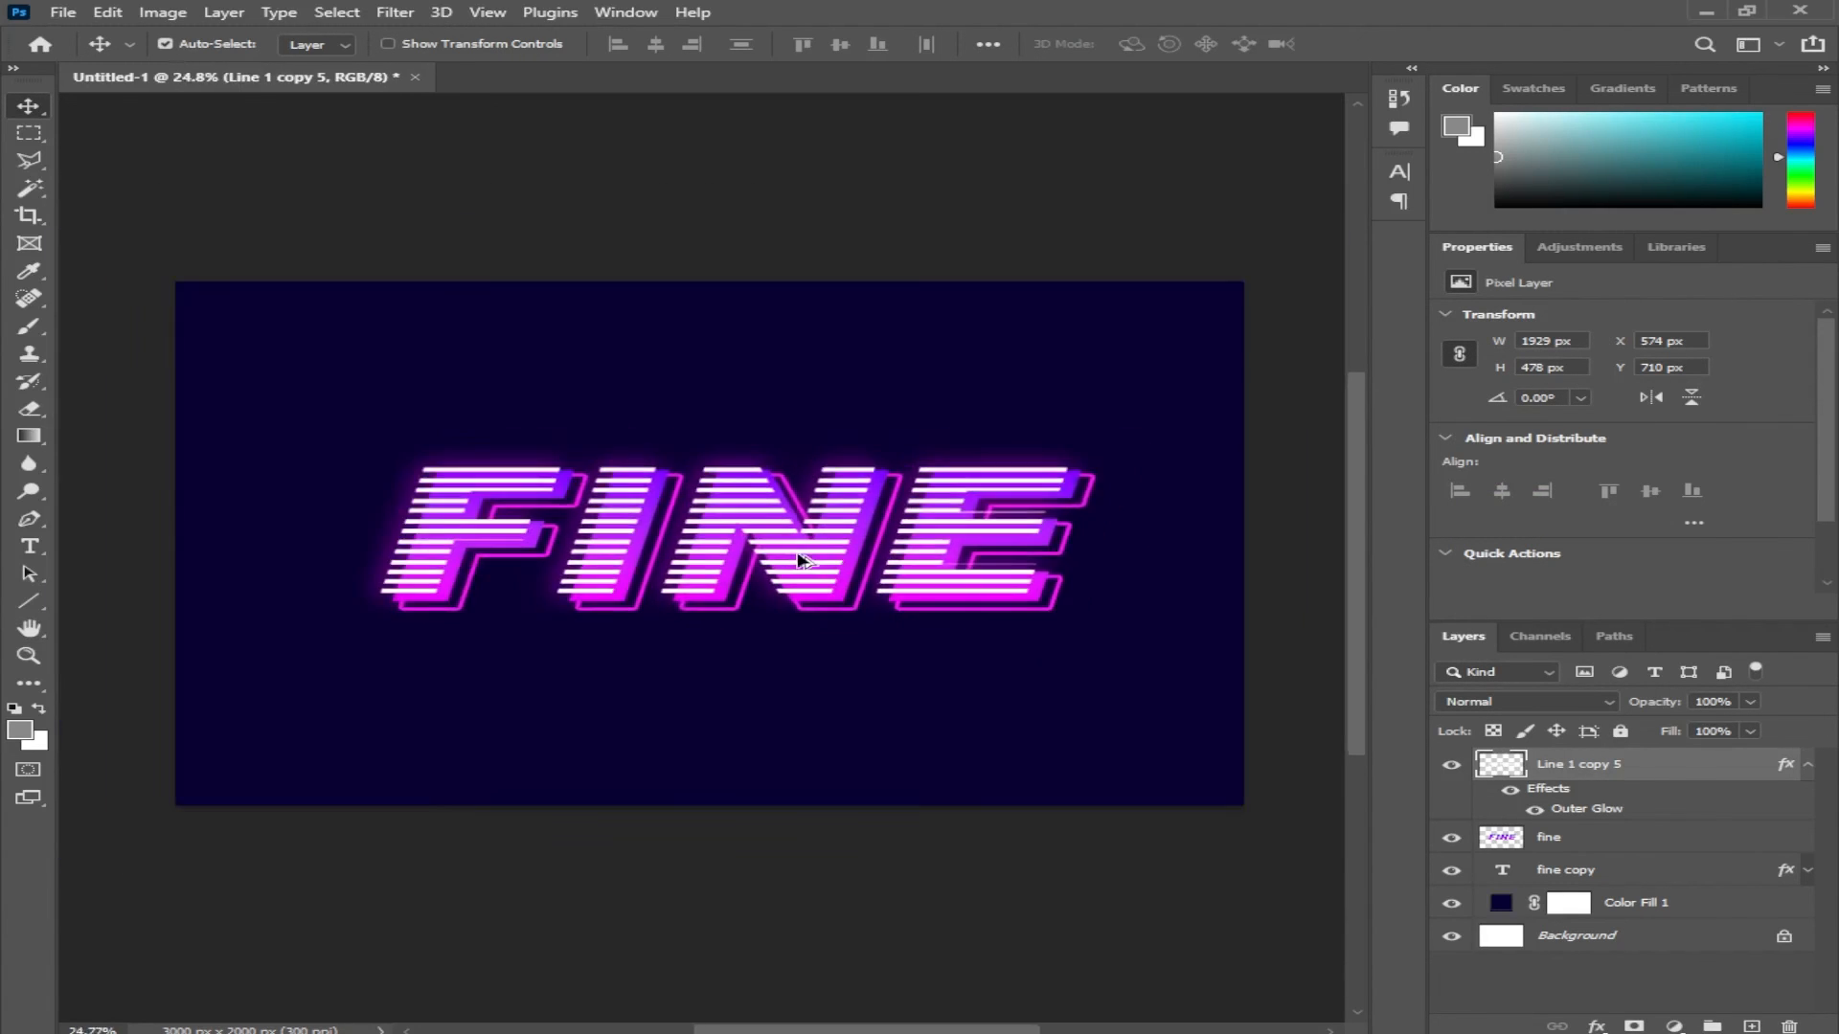
{"action": "scroll", "coordinate": [786, 556], "scroll_direction": "up", "scroll_amount": 2}
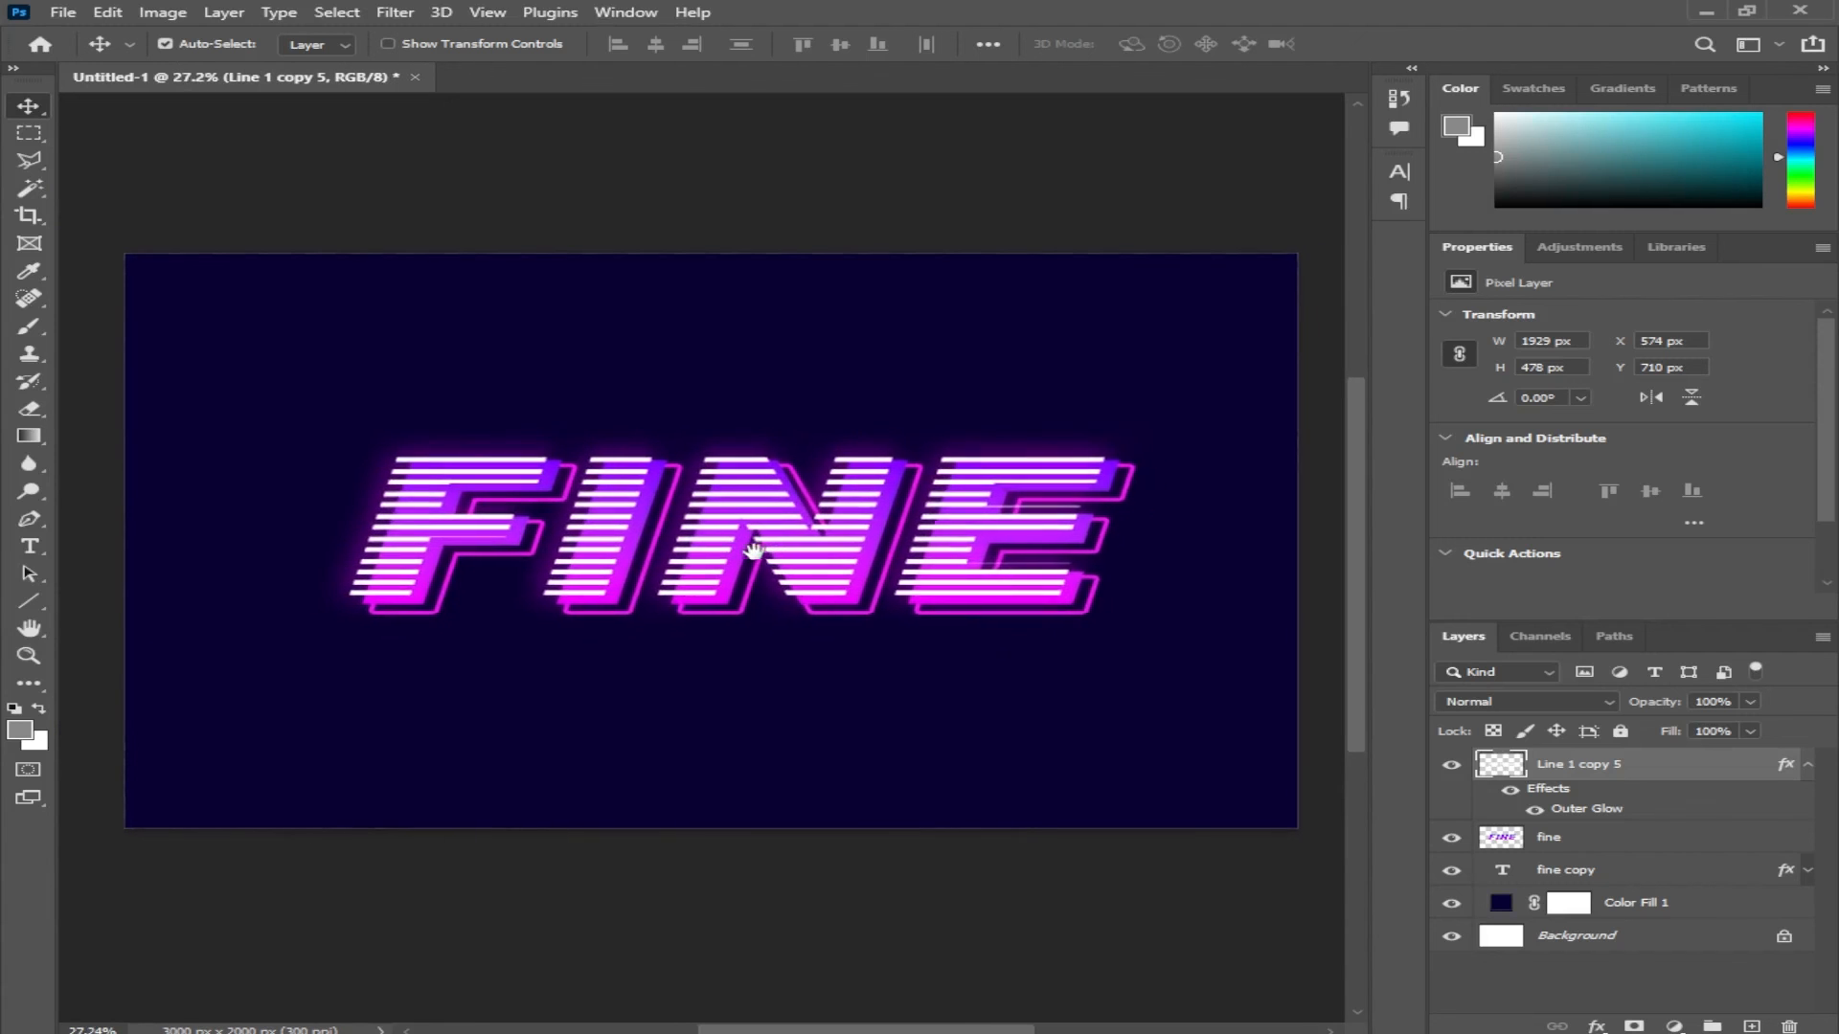